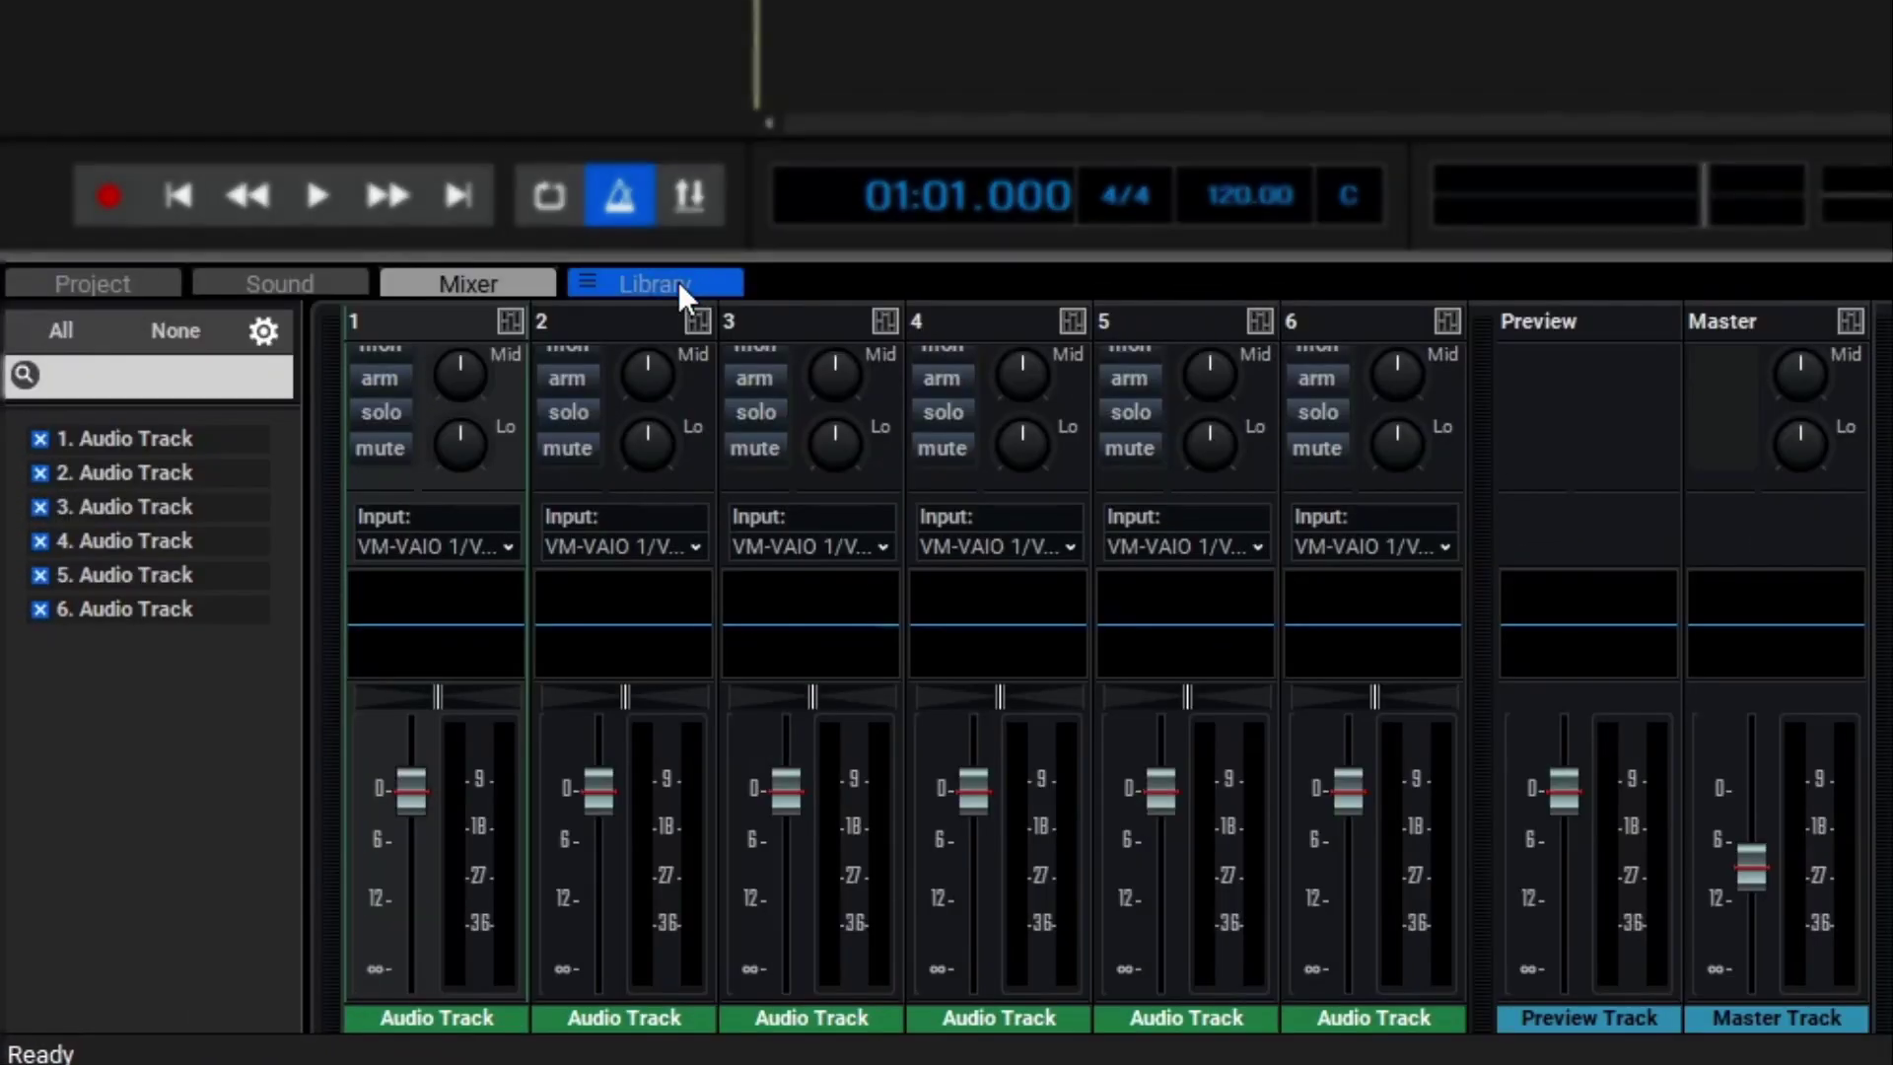
# Open the loop Library and list its sort options, such as Date, Name, Song Kit and Tempo
pyautogui.click(678, 283)
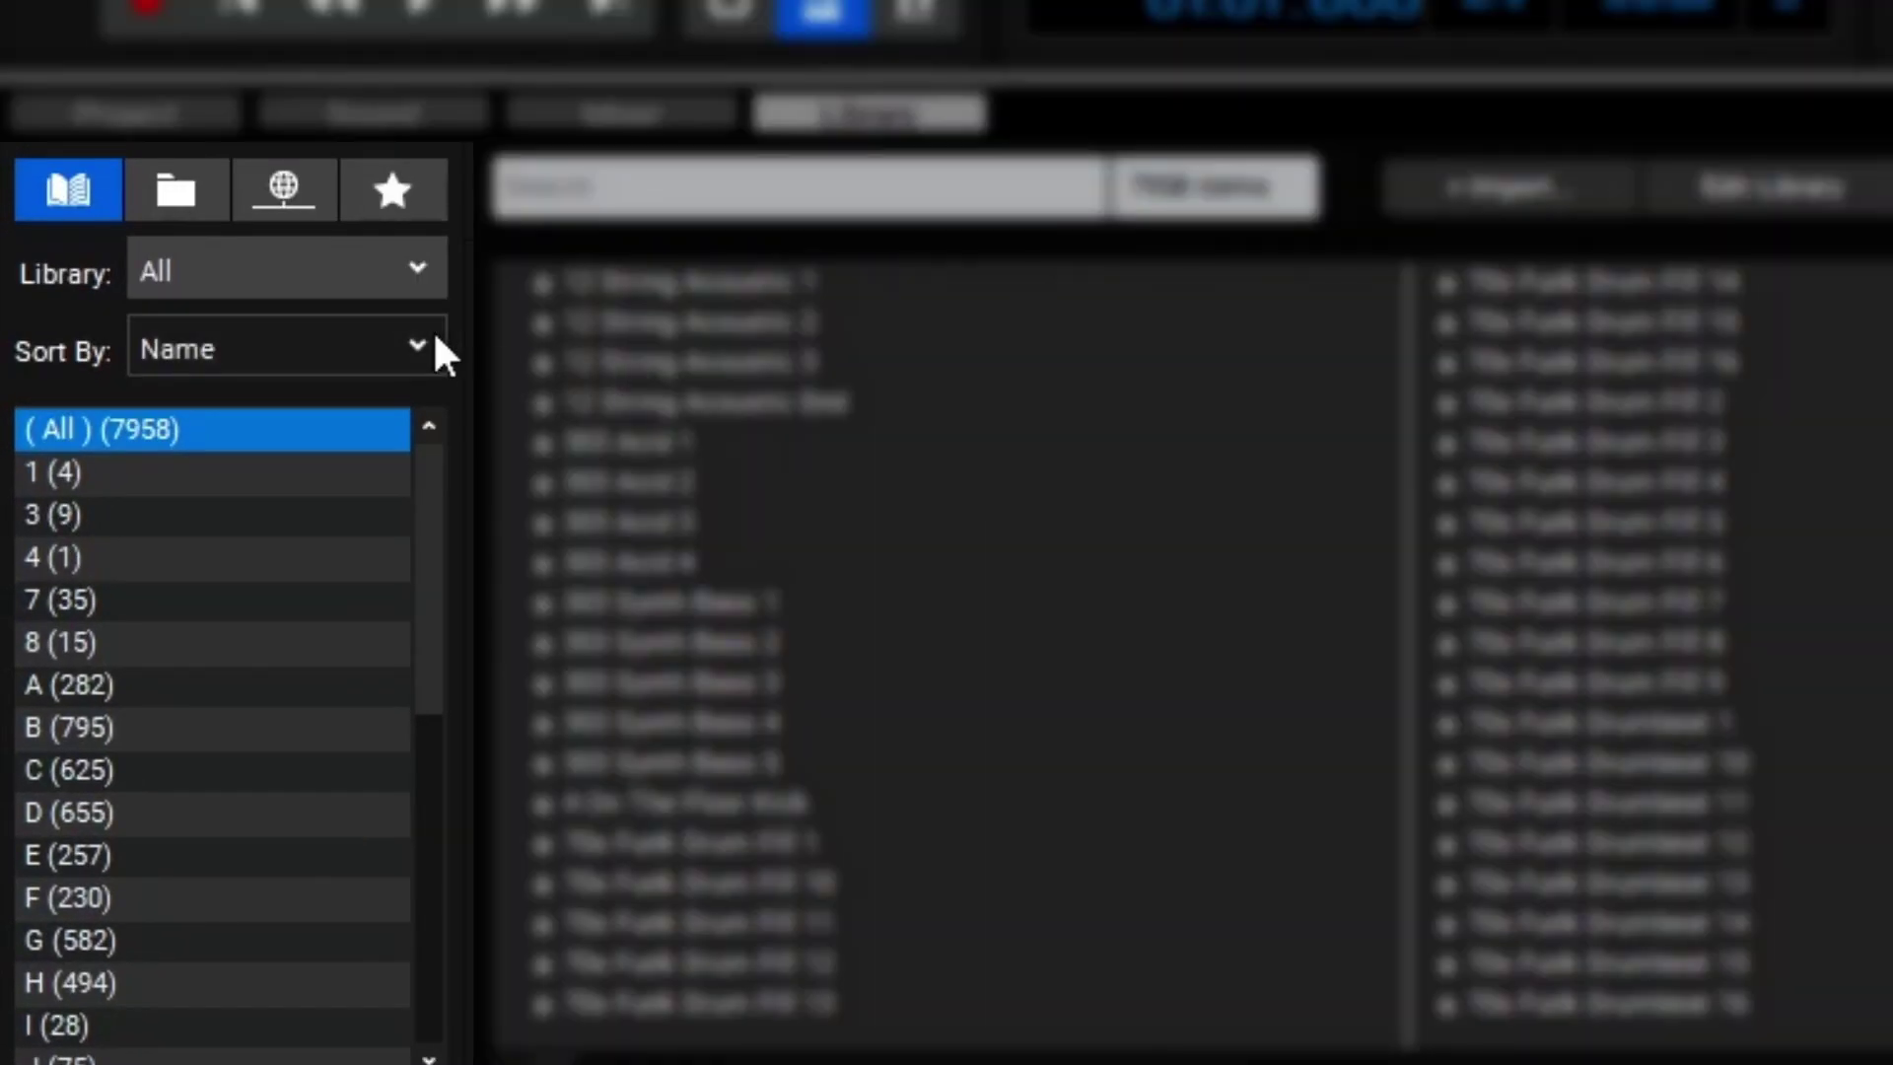
pyautogui.click(435, 341)
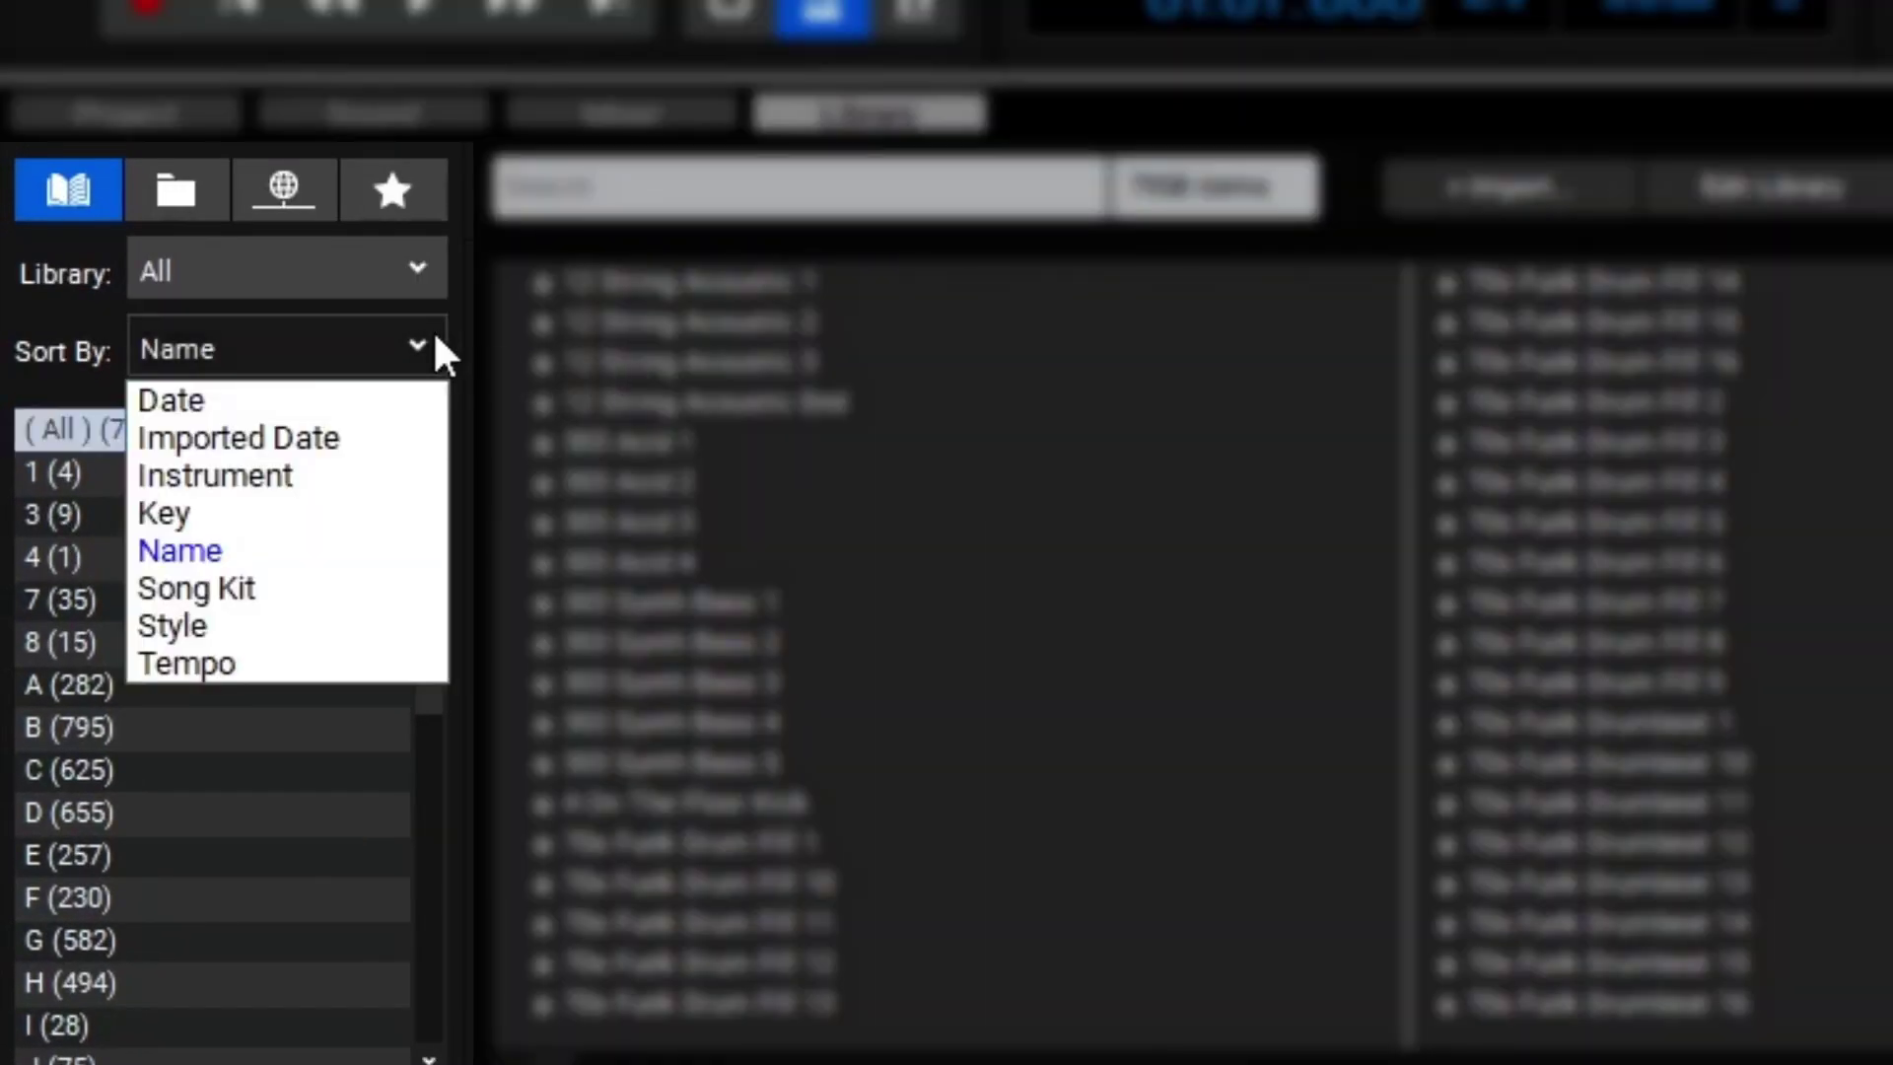
# Sort the library loops by Song Kit and scroll the kit list down to Hawaiian
pyautogui.click(317, 582)
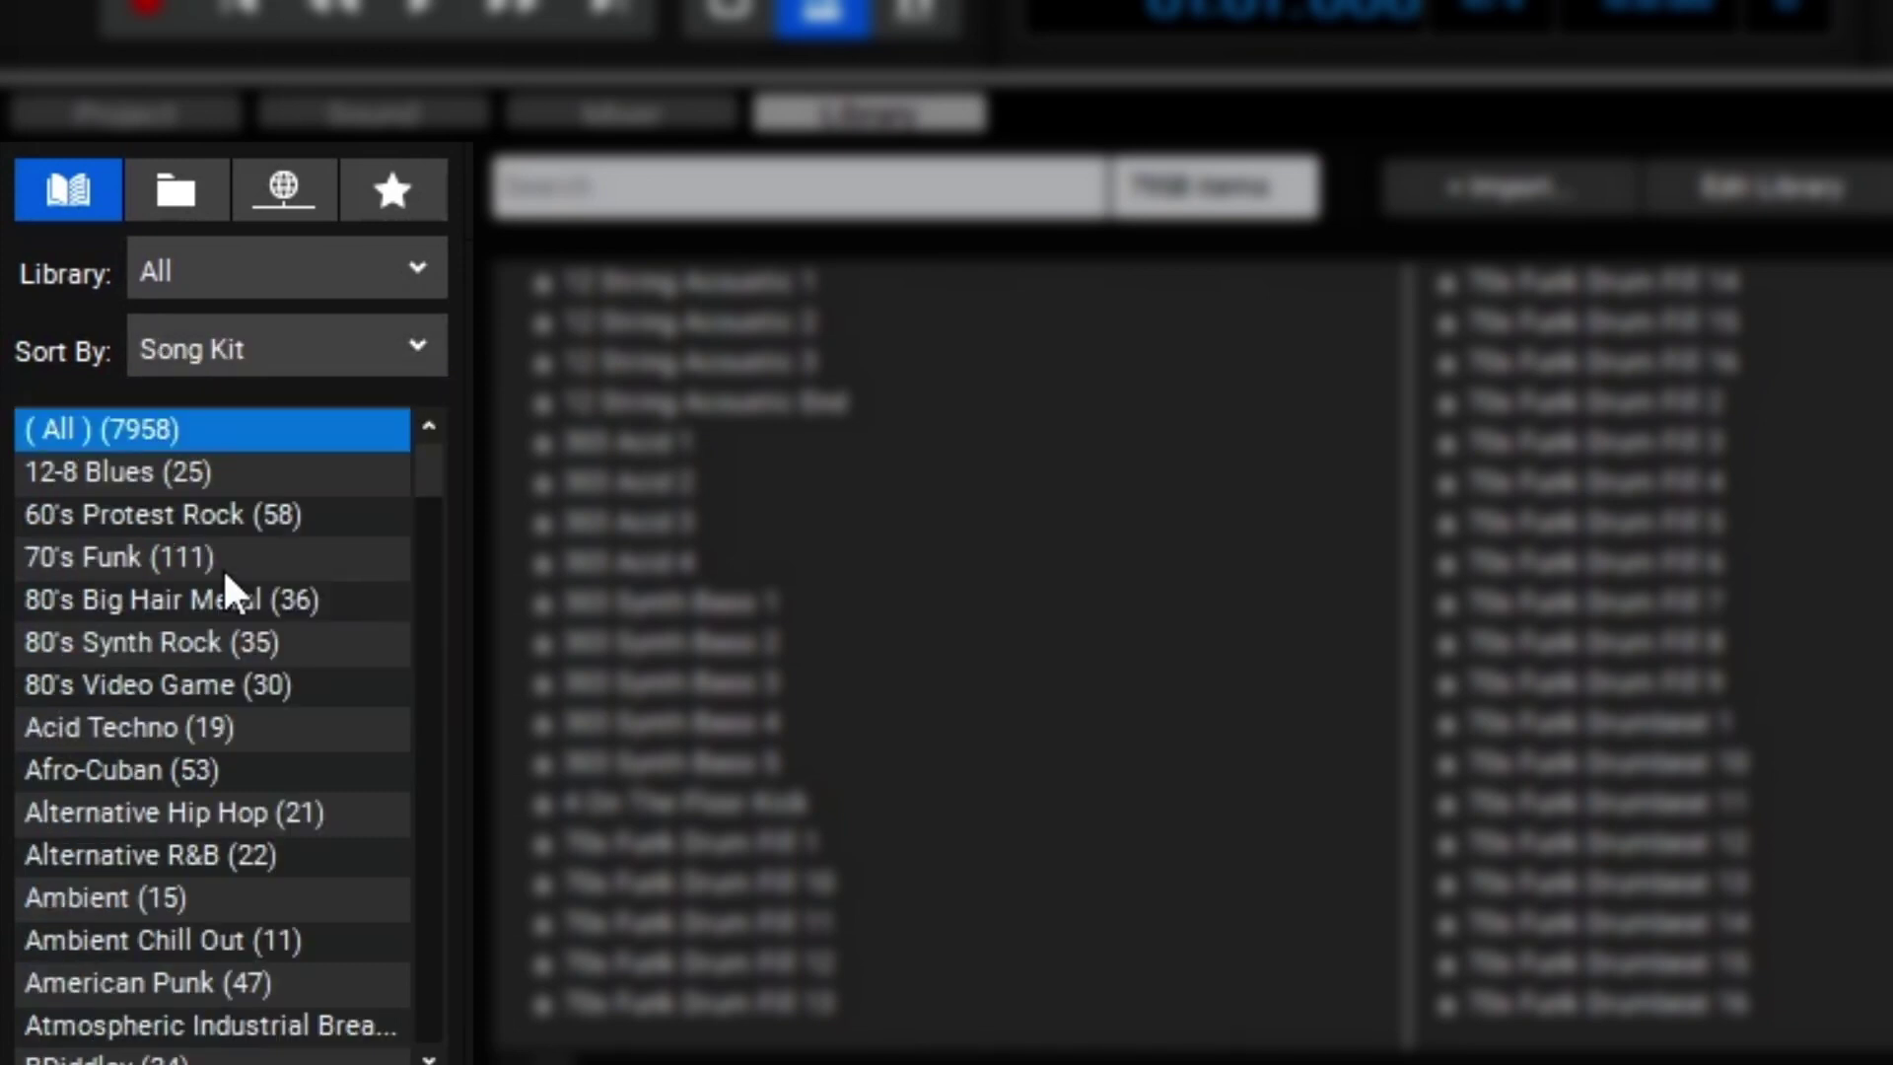
pyautogui.scroll(-1, 233, 498)
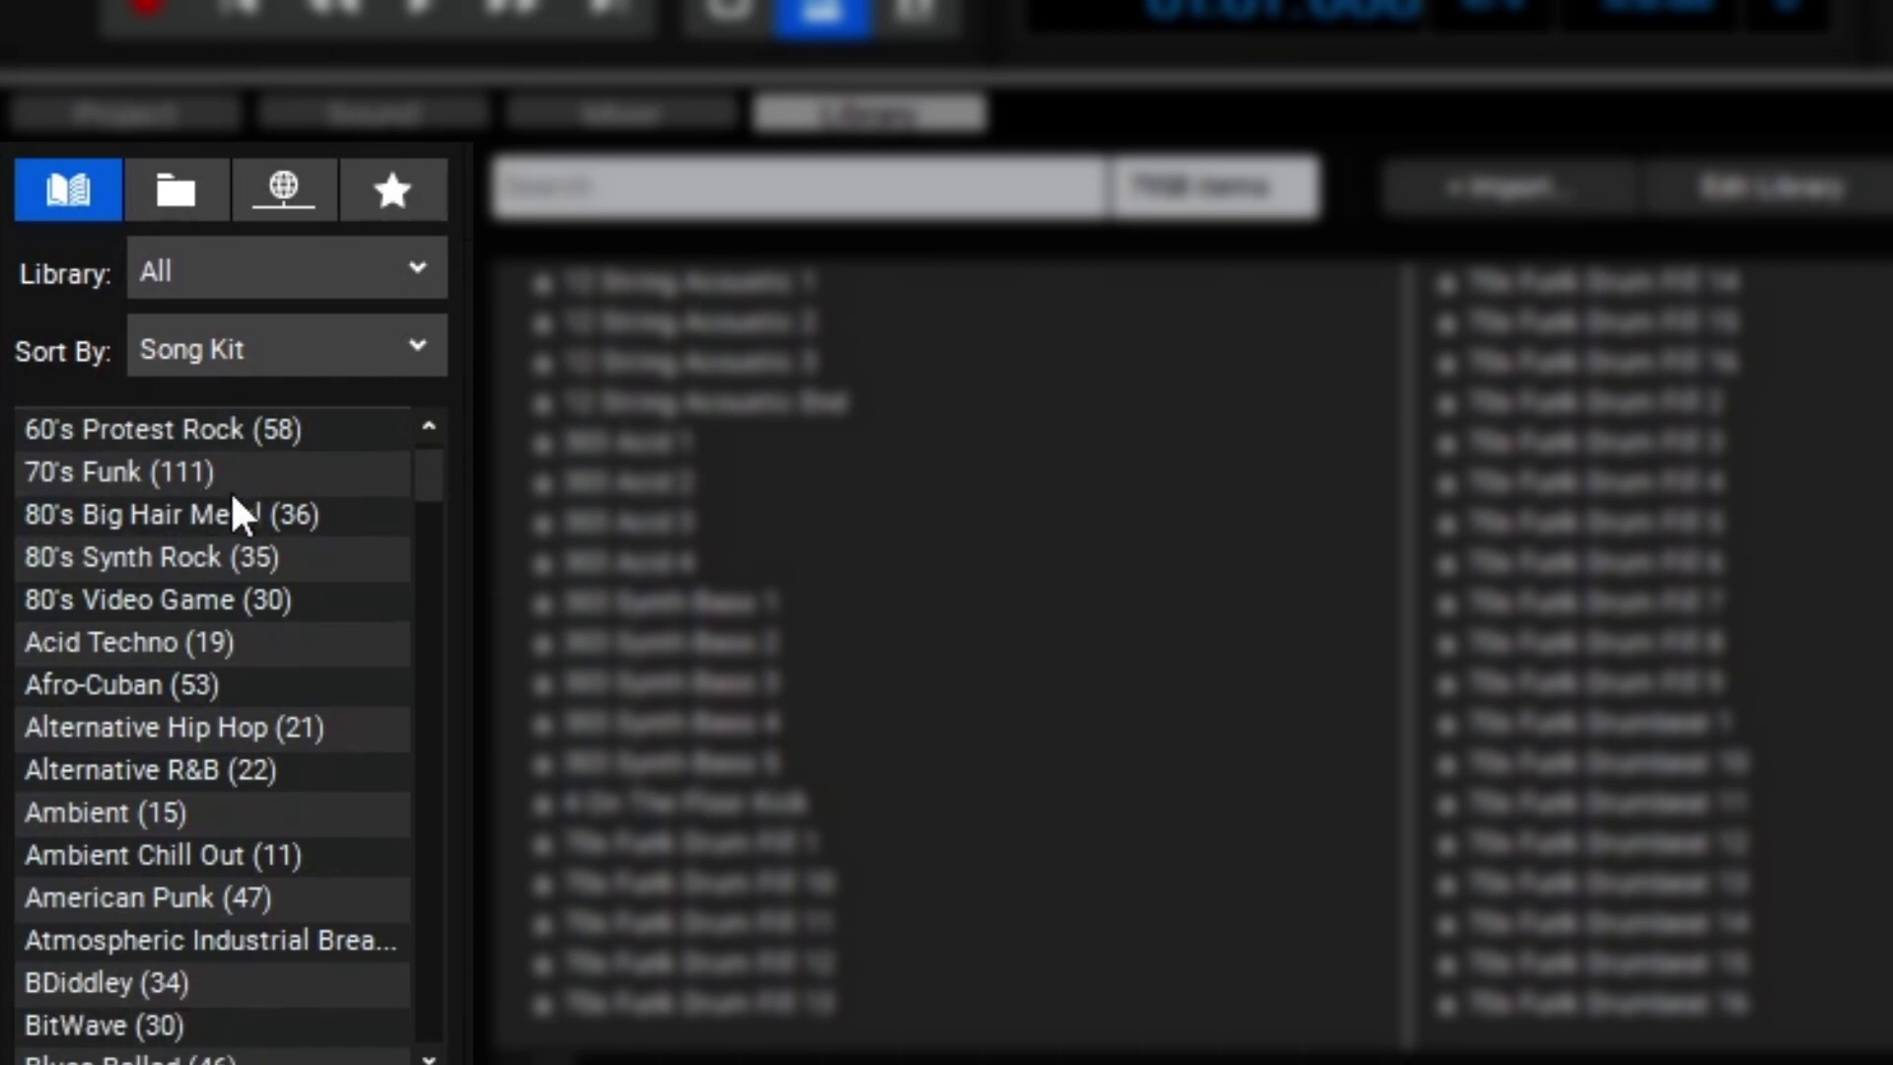
pyautogui.scroll(-3, 219, 594)
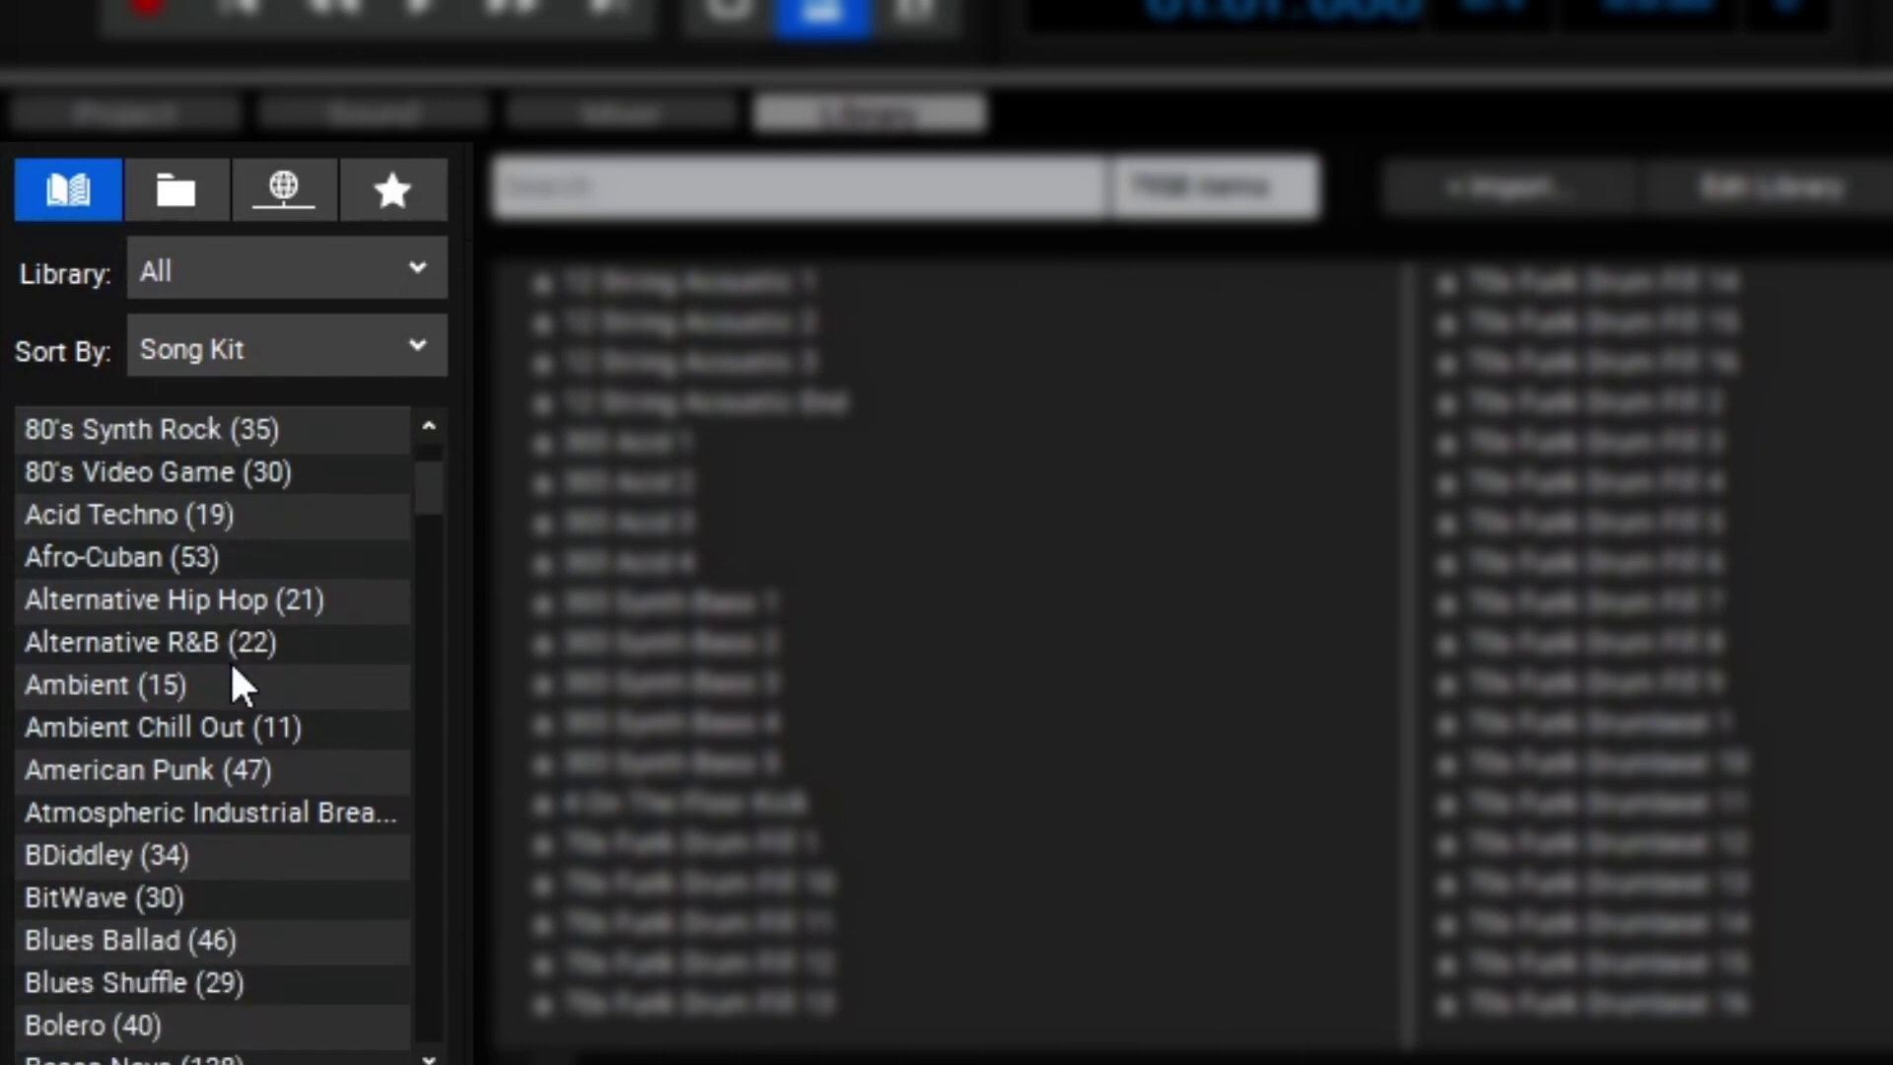
pyautogui.scroll(-5, 233, 670)
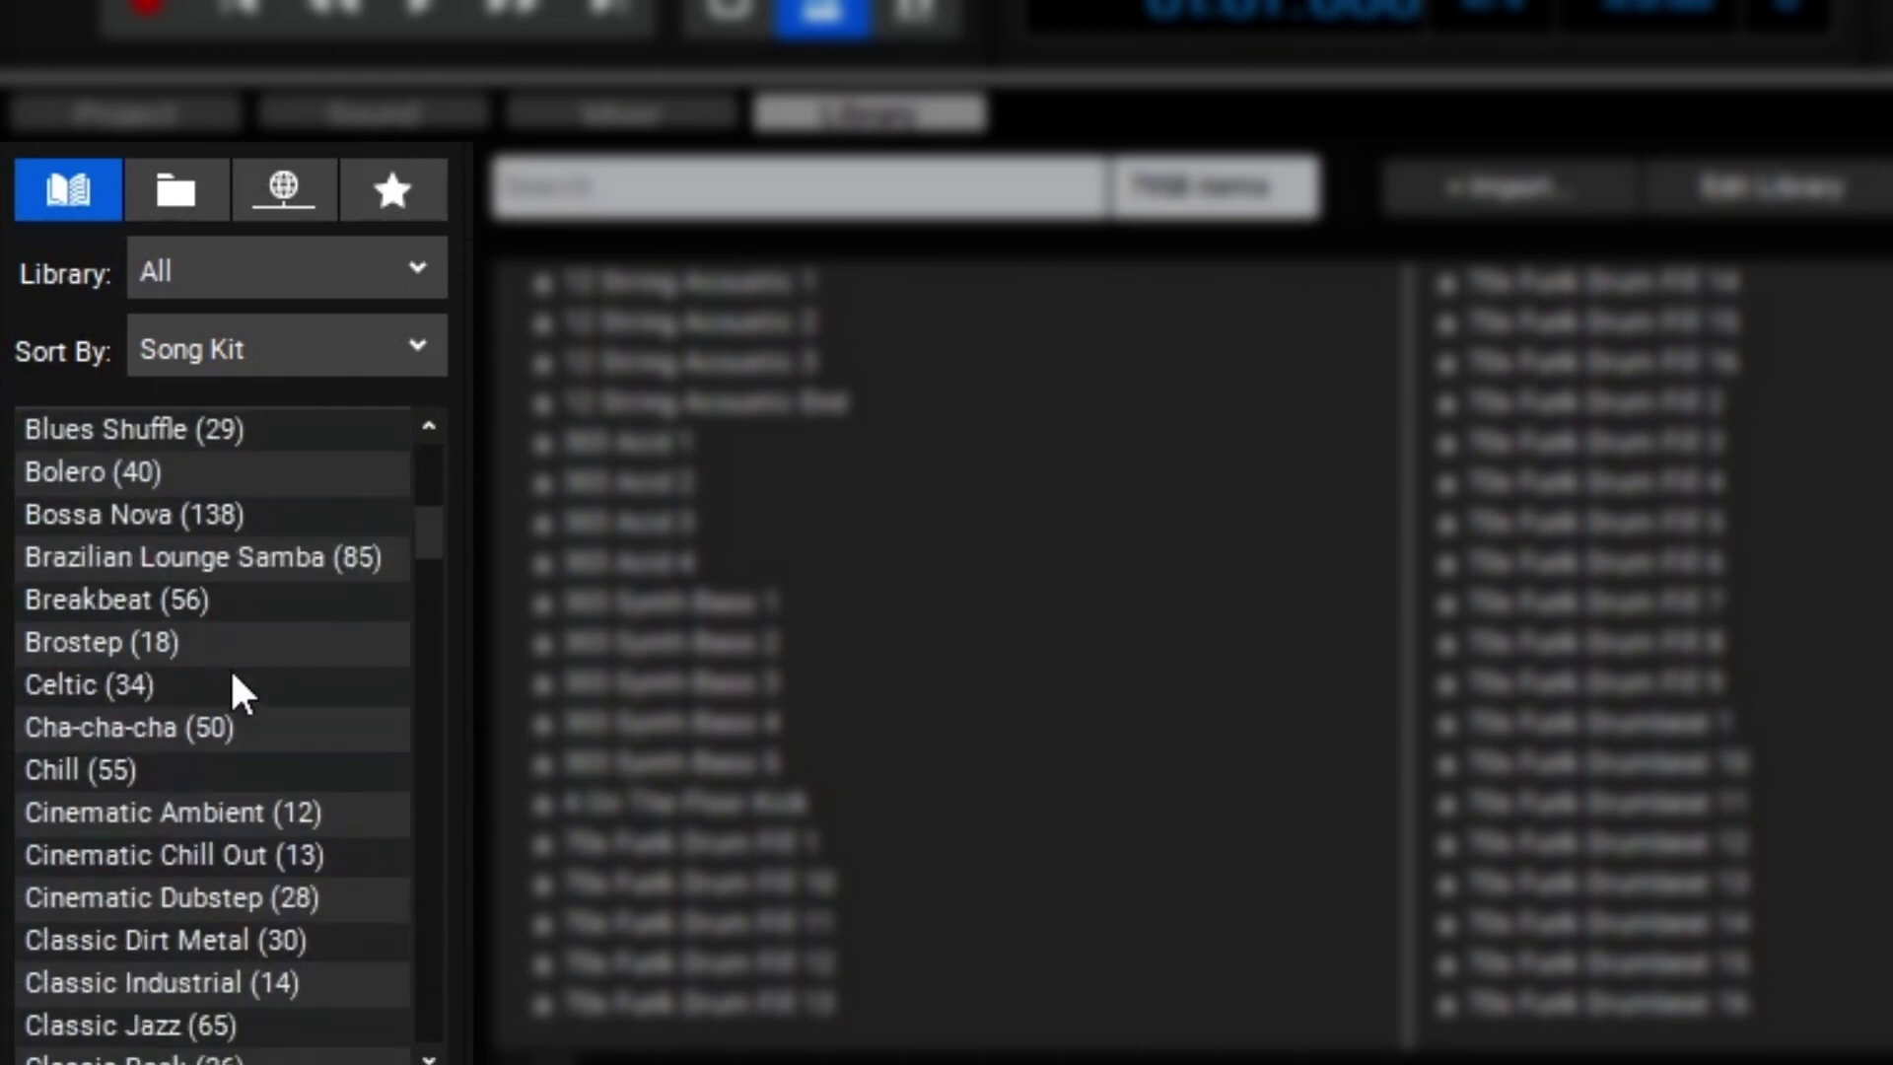
pyautogui.scroll(-11, 234, 676)
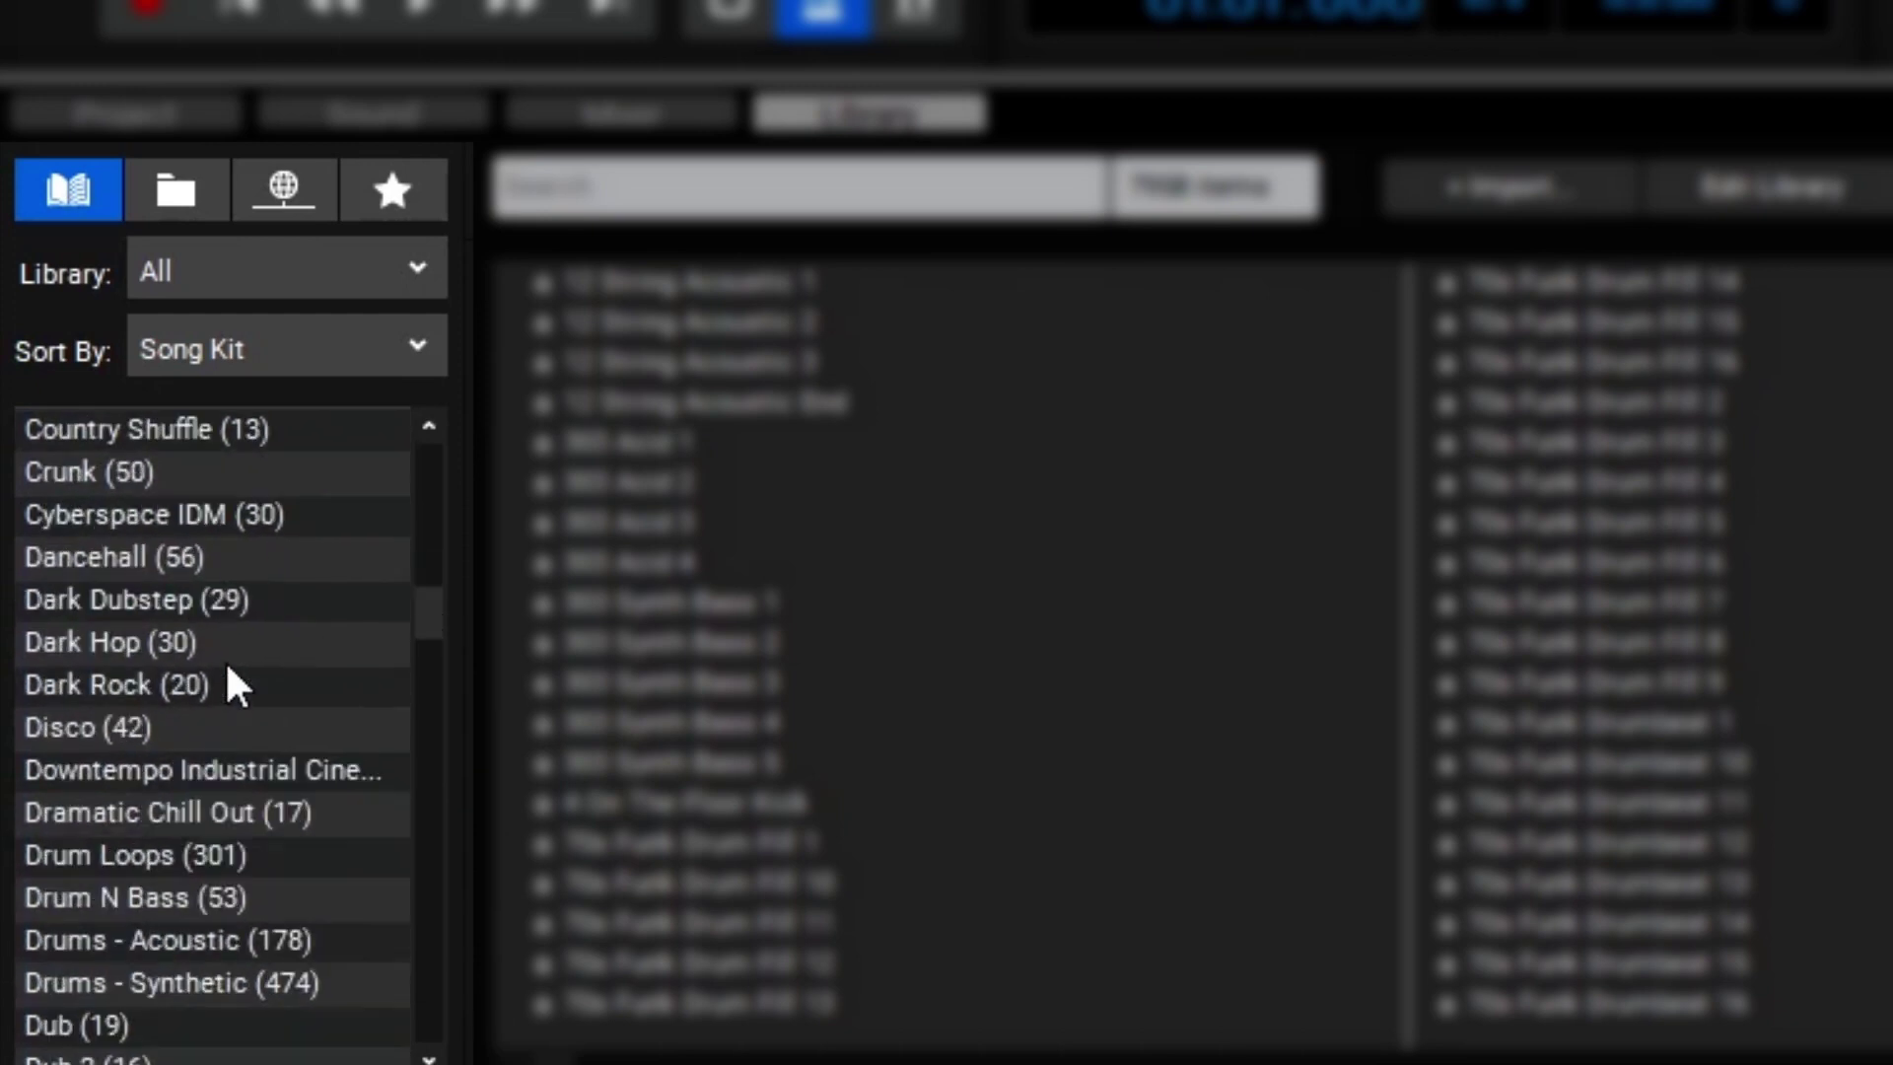
pyautogui.scroll(-12, 225, 660)
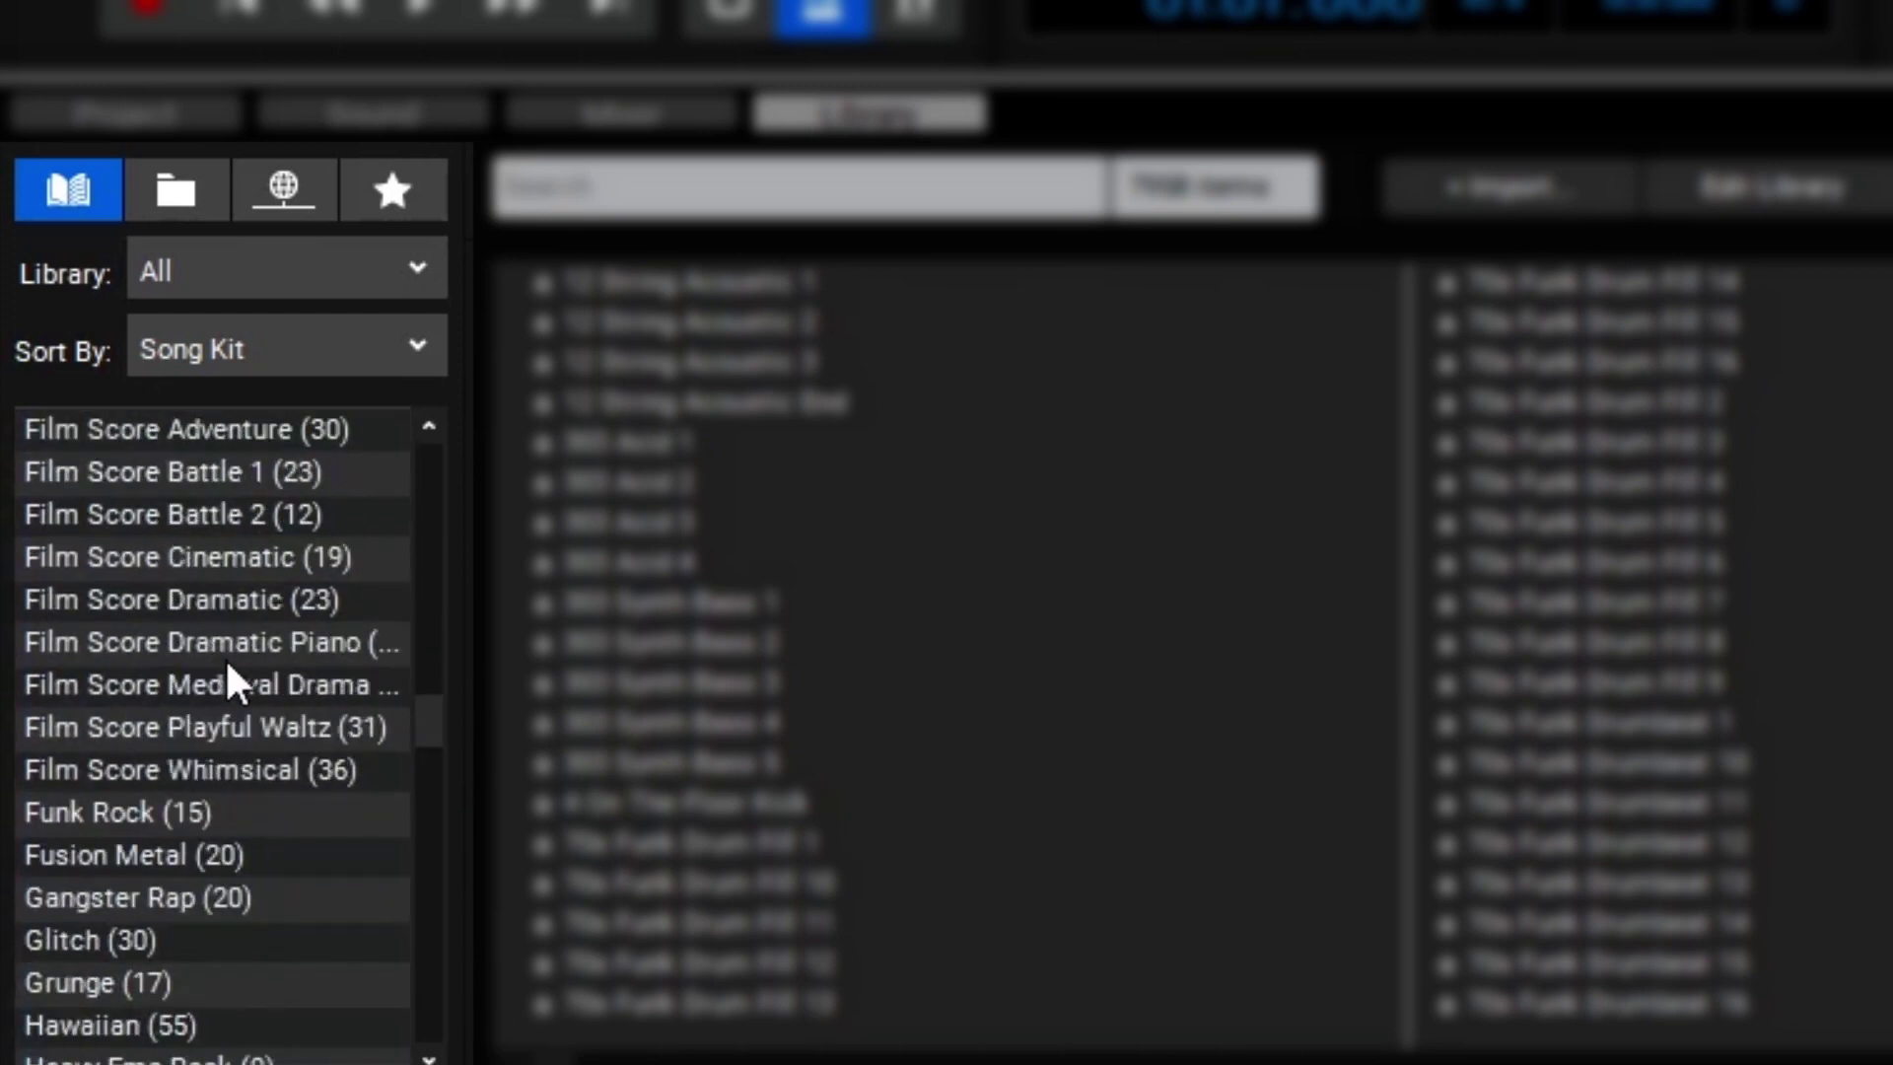
pyautogui.scroll(-1, 225, 656)
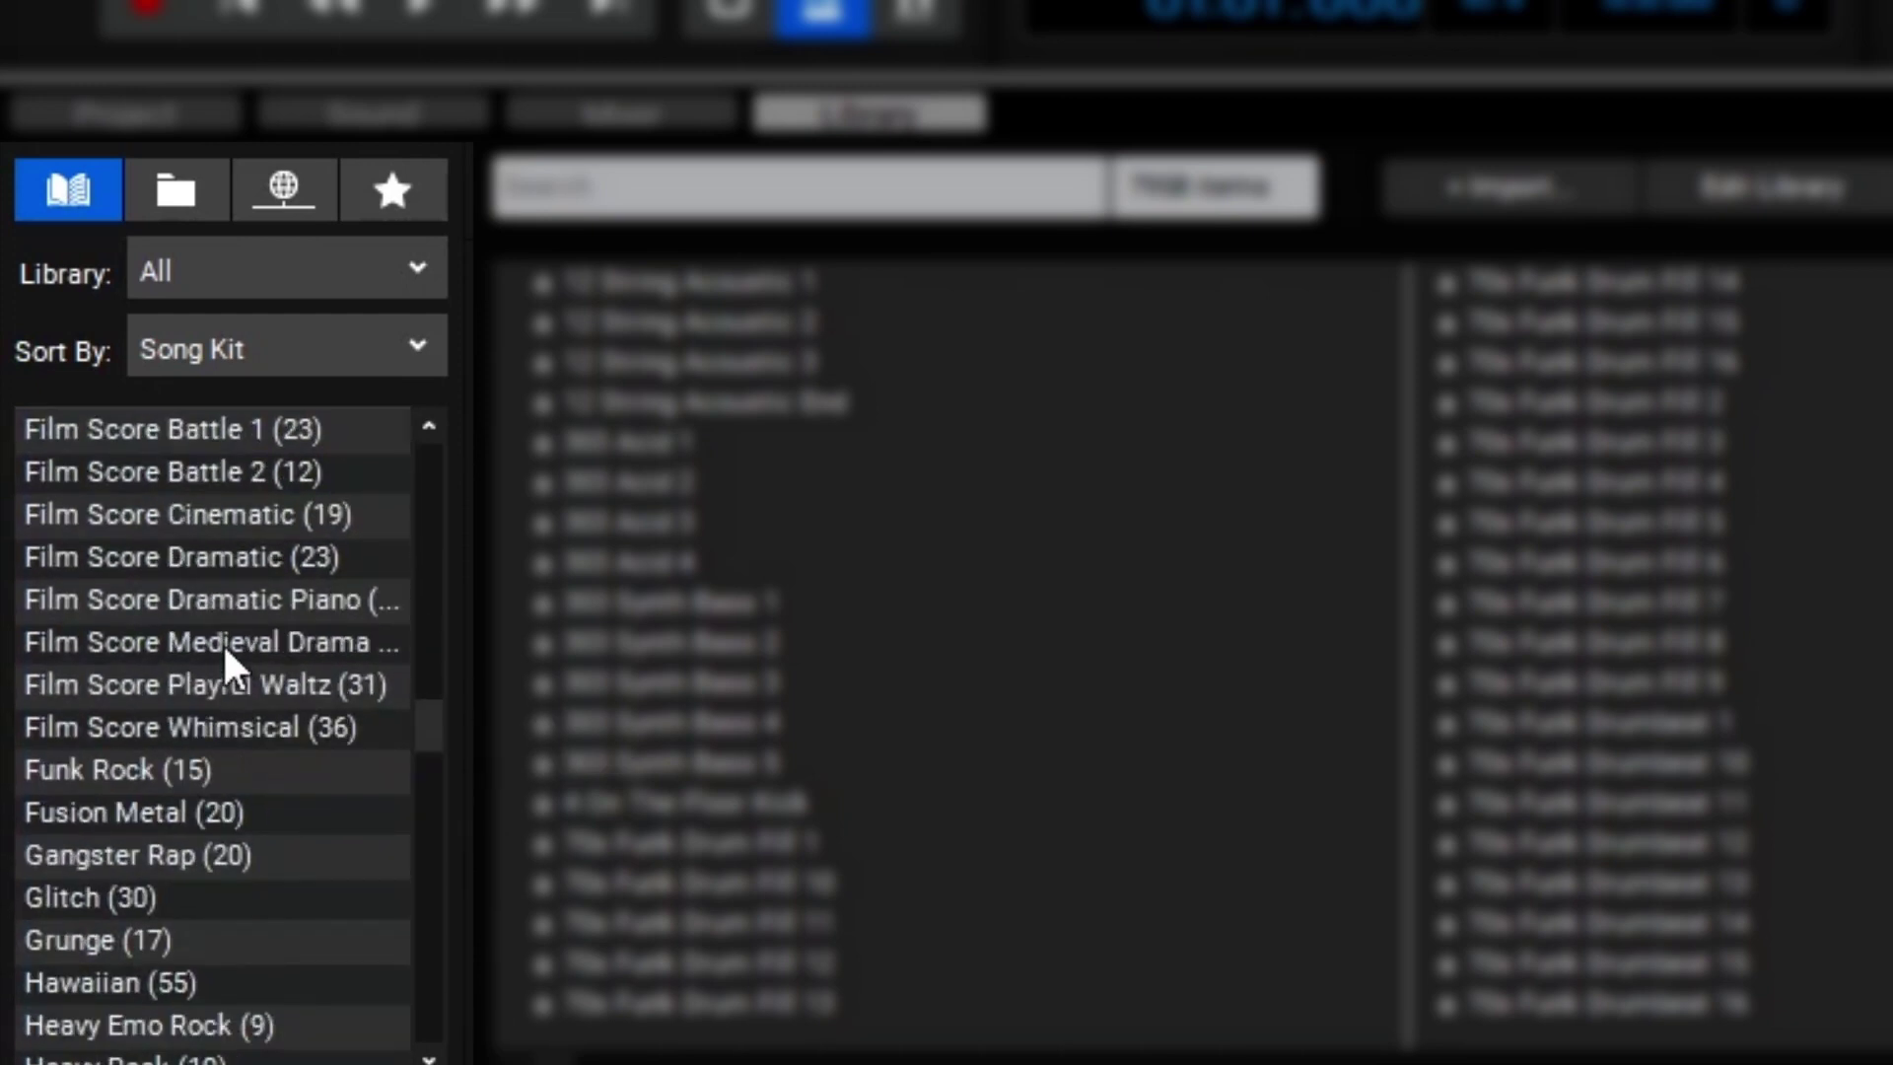
pyautogui.scroll(1, 247, 592)
pyautogui.scroll(-5, 249, 592)
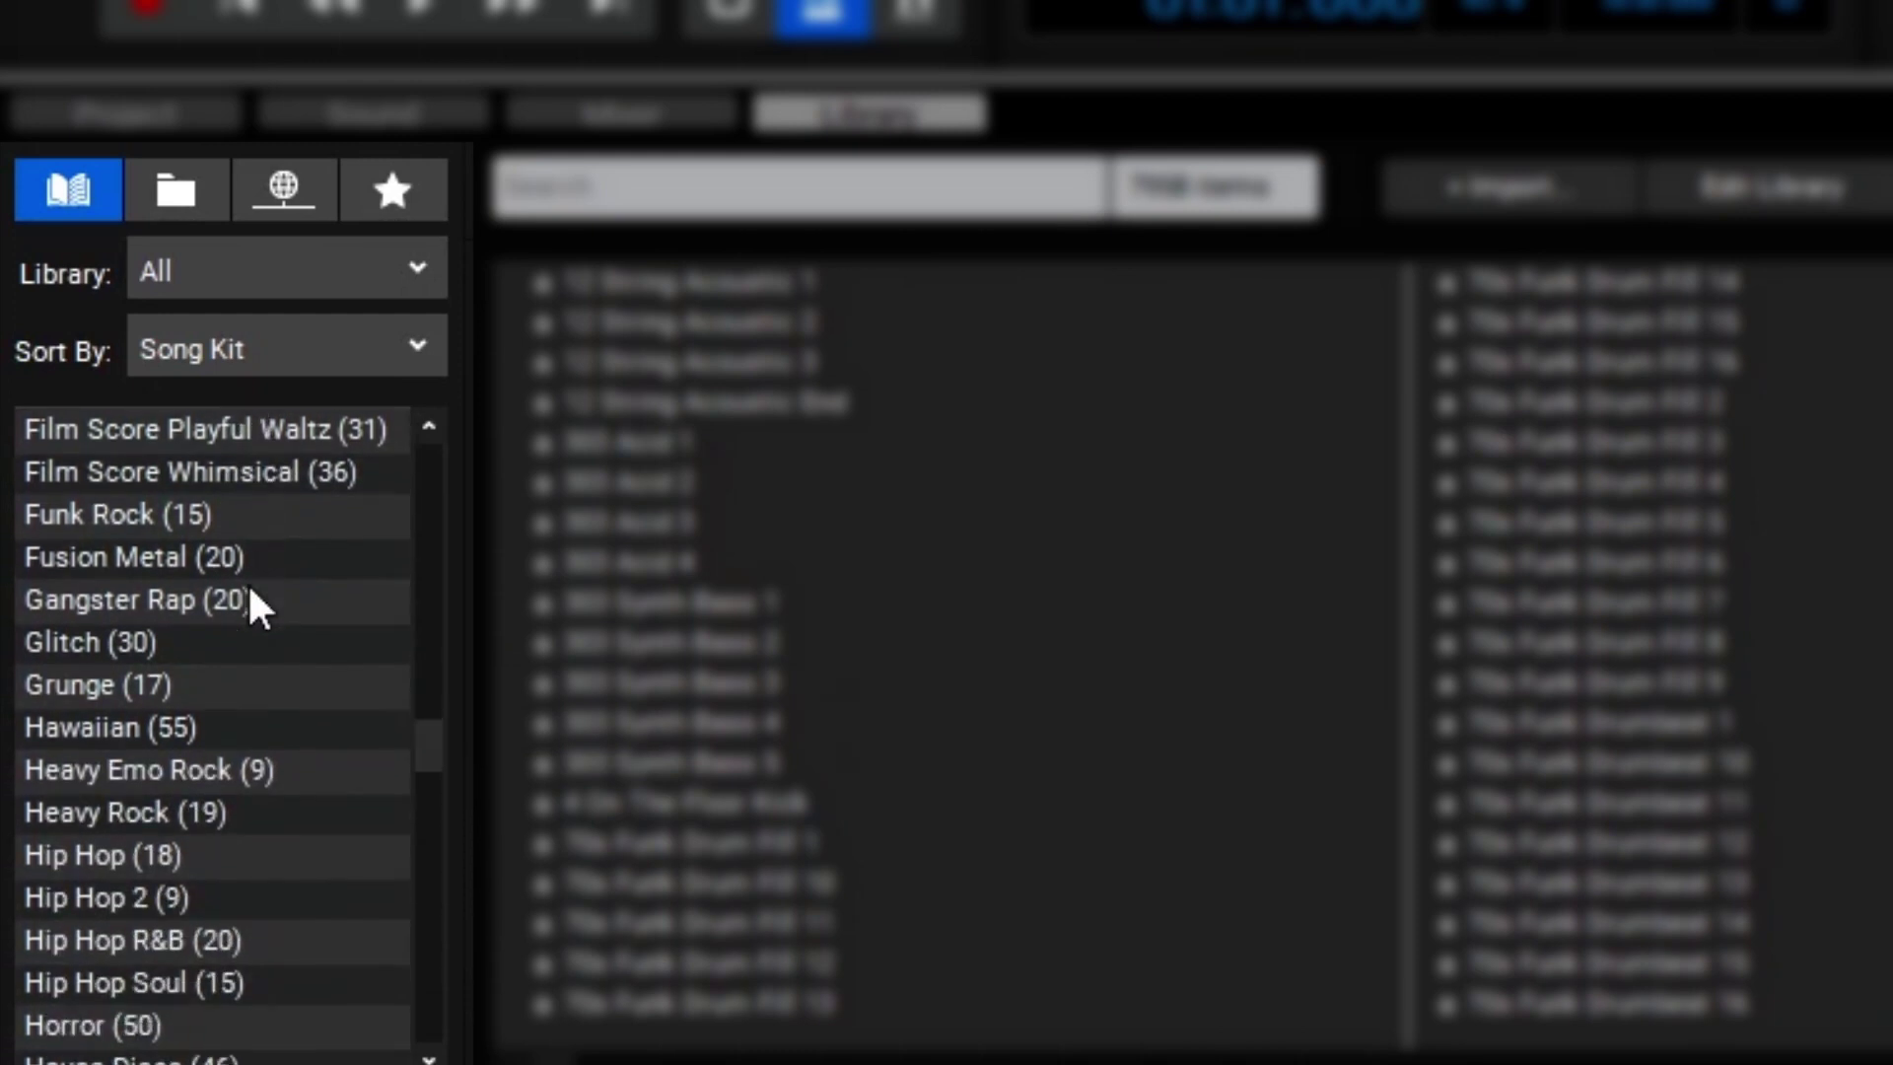
# List the Hawaiian kit's 55 loops and preview Acoustic Guitar A1 (122 tempo, 8 bars, G maj)
pyautogui.click(160, 730)
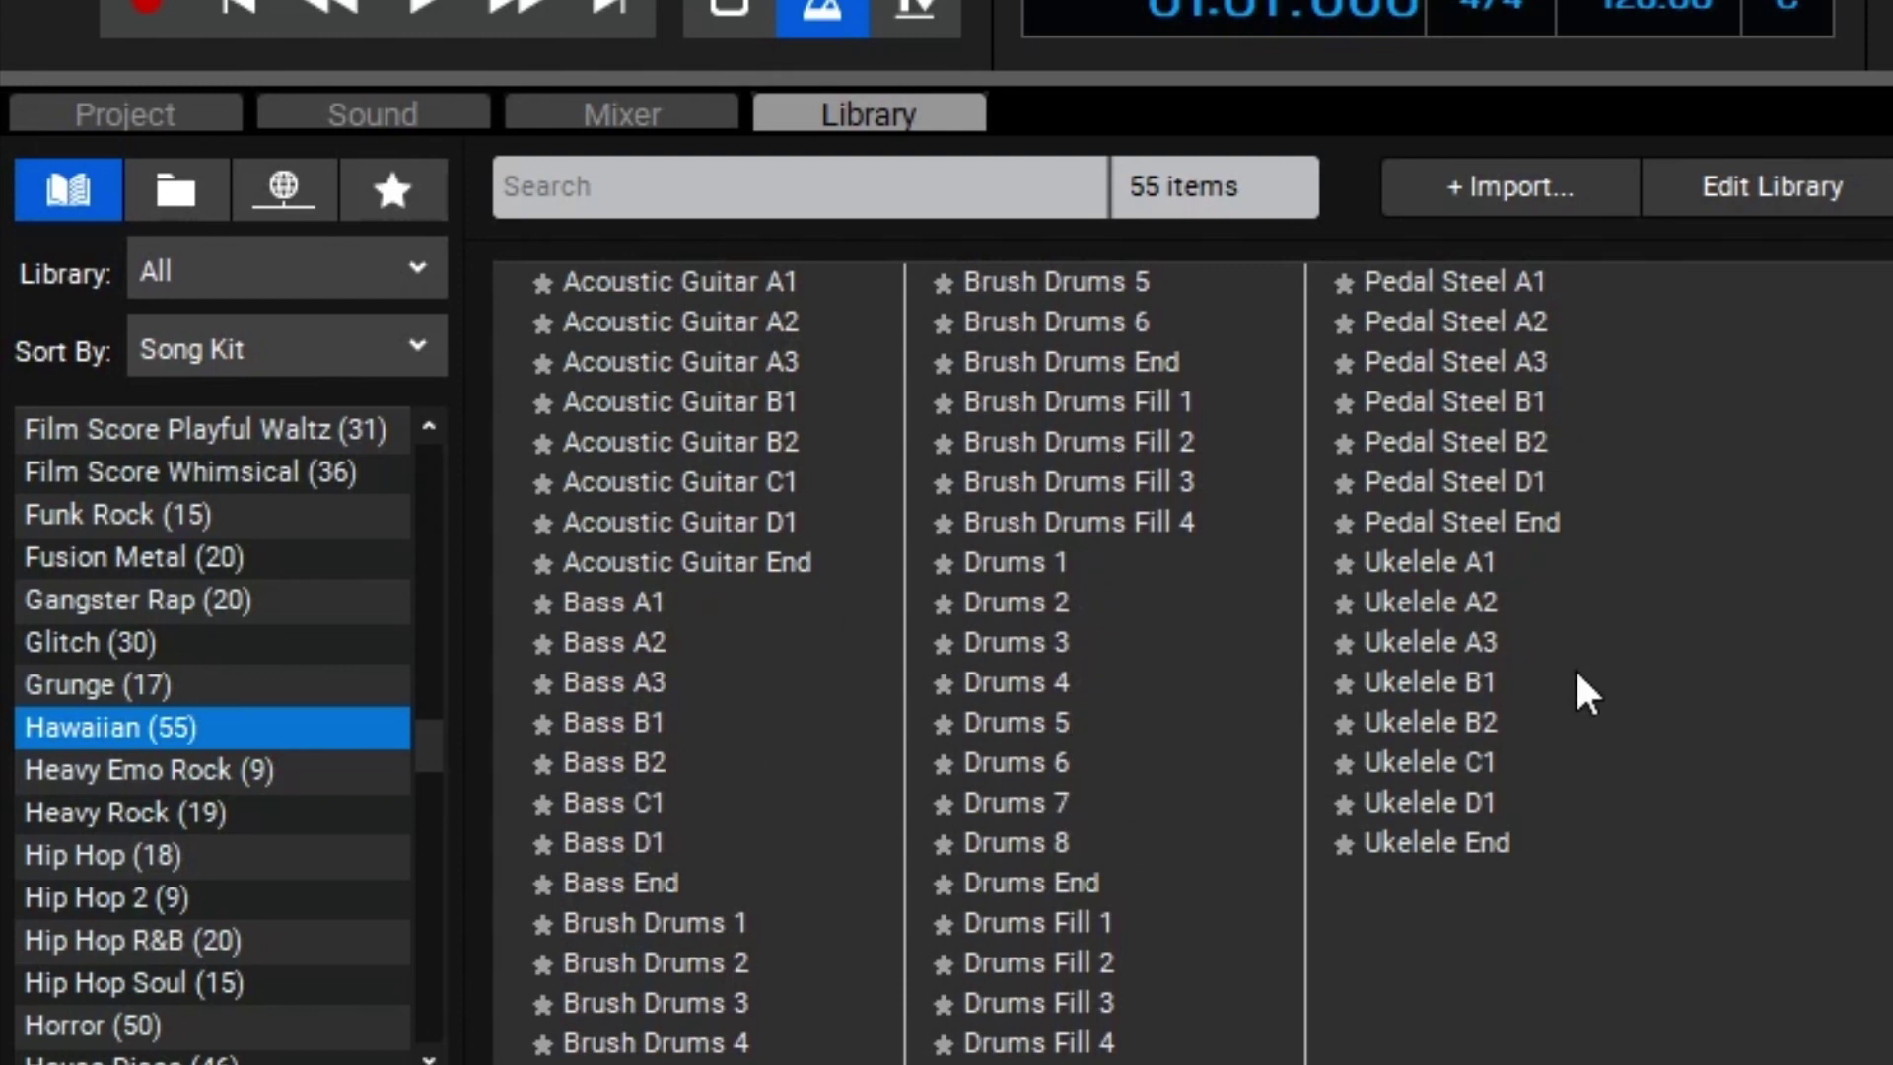
pyautogui.click(785, 275)
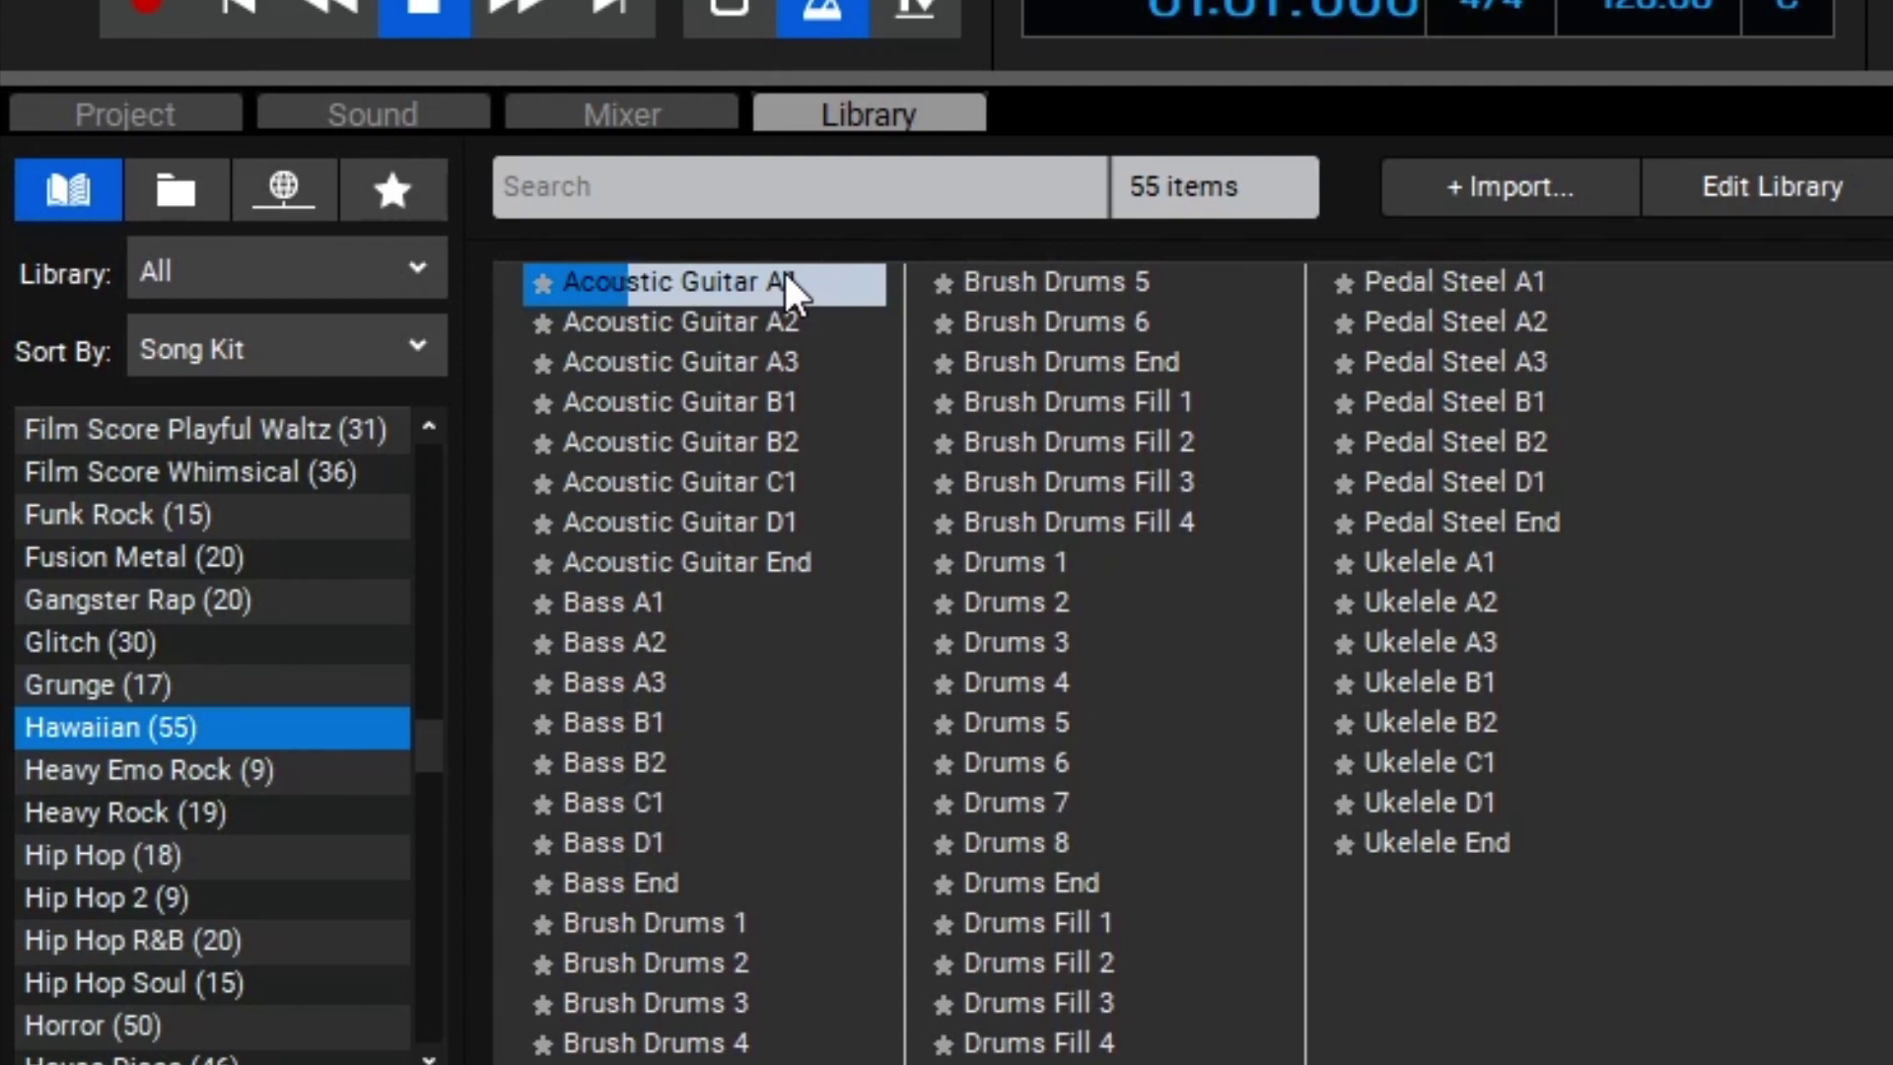
pyautogui.click(783, 269)
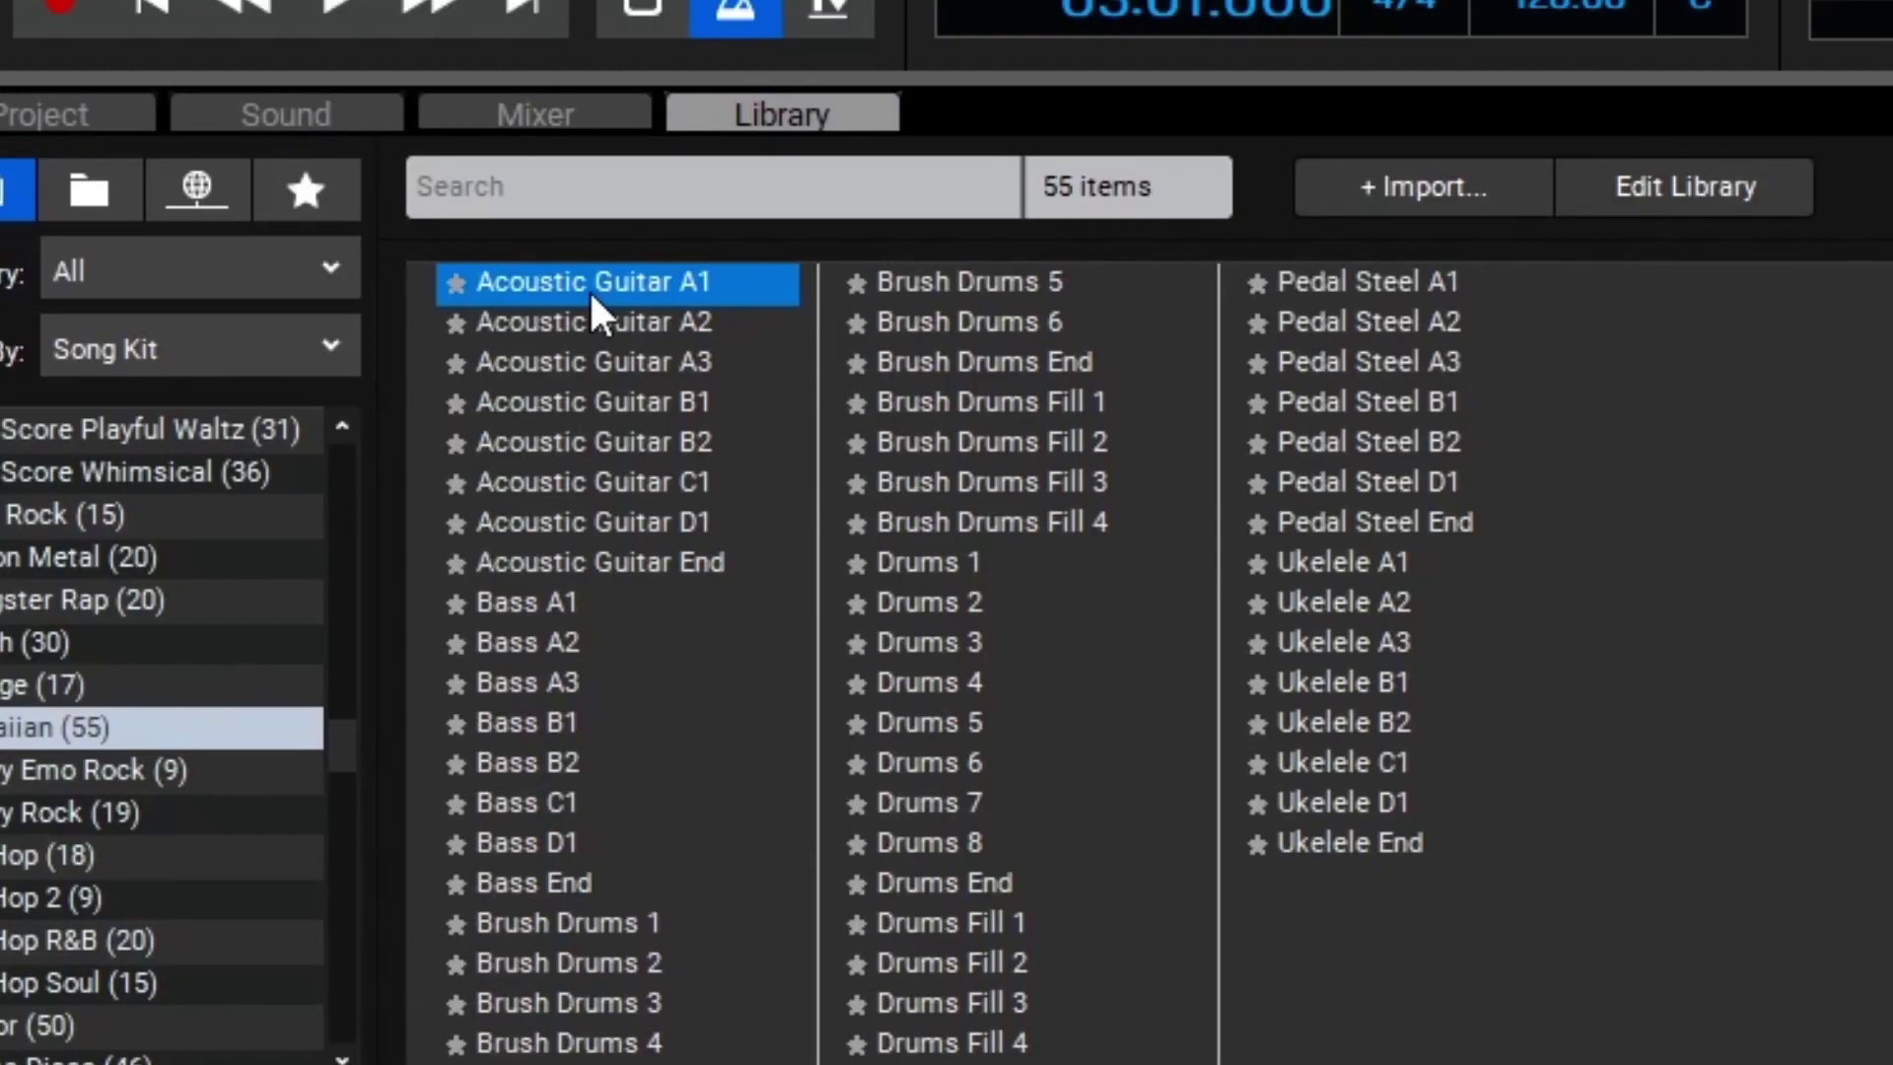
# Drag Acoustic Guitar A1 onto track 1 at bar 3, setting the project to 122 bpm in G
pyautogui.moveTo(592, 298)
pyautogui.mouseDown()
pyautogui.moveTo(1052, 394)
pyautogui.moveTo(1069, 338)
pyautogui.moveTo(1006, 313)
pyautogui.mouseUp()
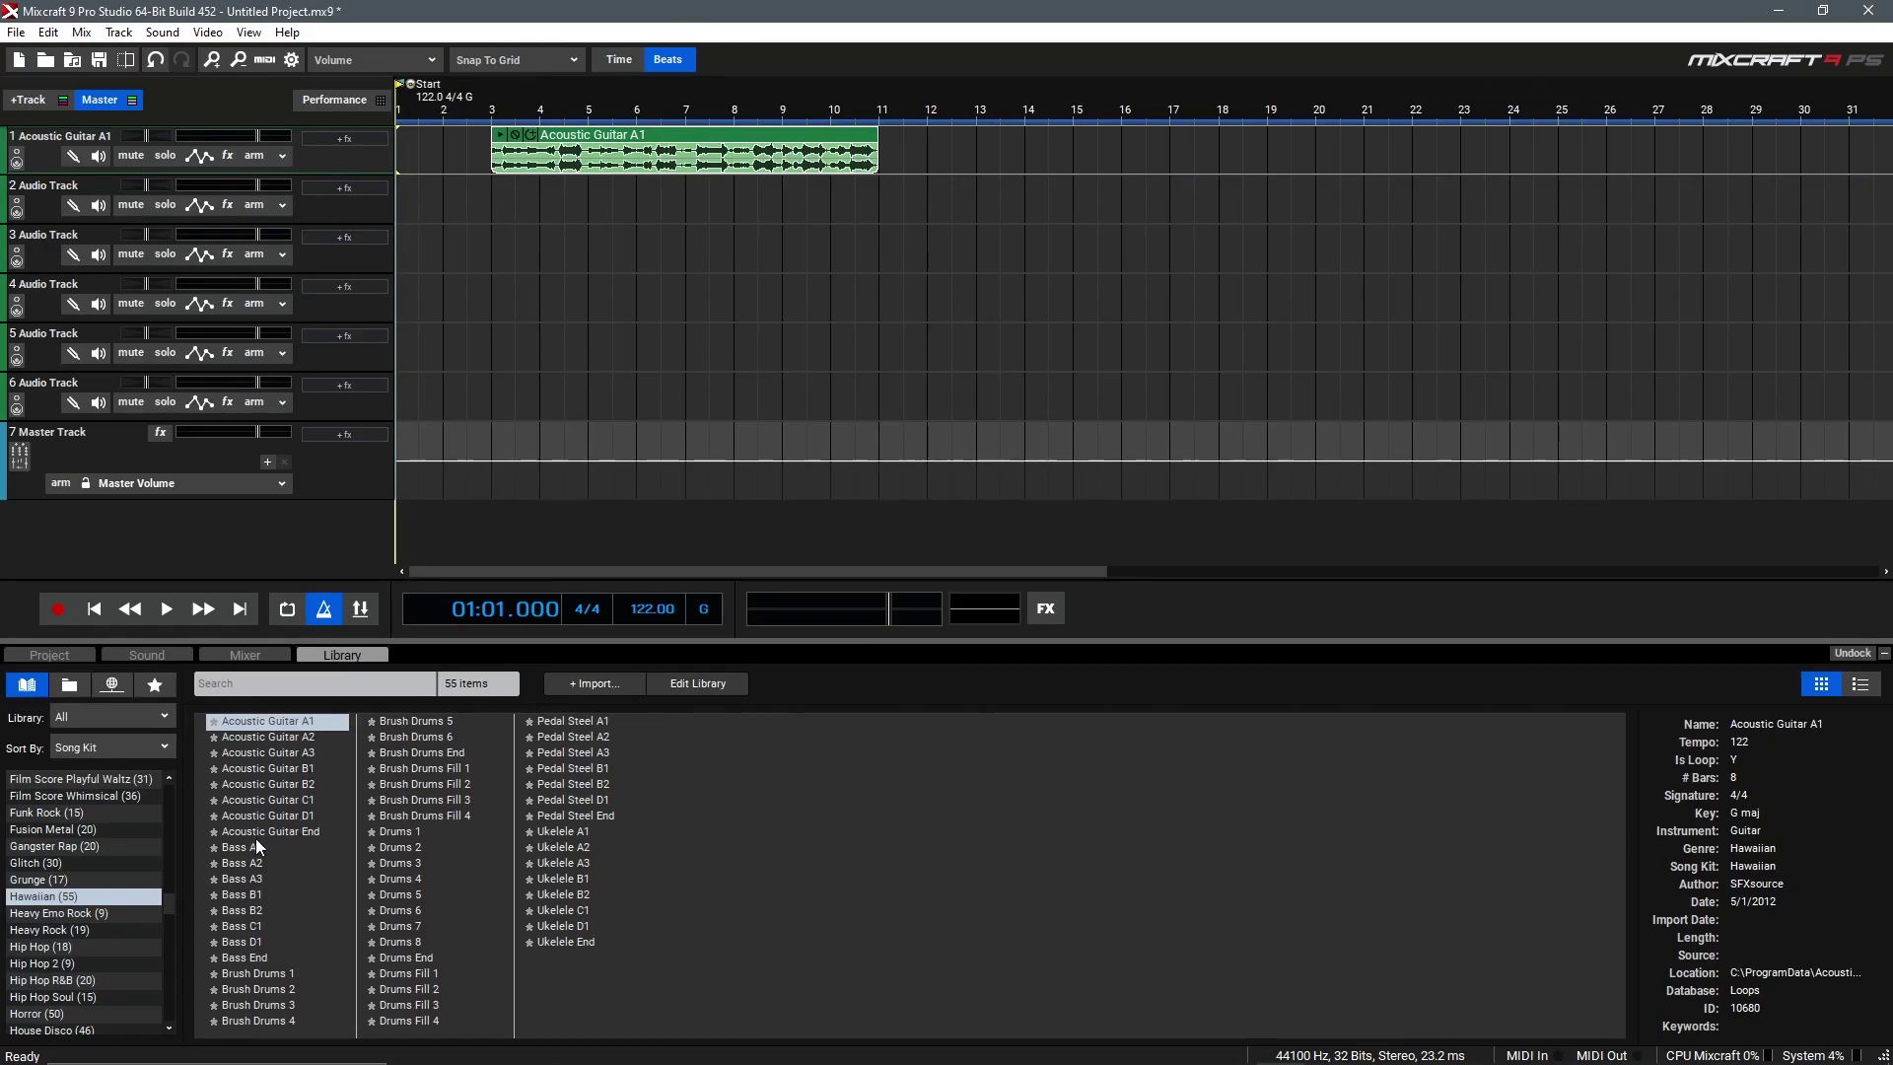
# Place Bass A1, Brush Drums 1, Drums 1, Pedal Steel A1 and Ukelele A1 on tracks 2–6 at bar 3
pyautogui.moveTo(251, 845); pyautogui.dragTo(492, 203)
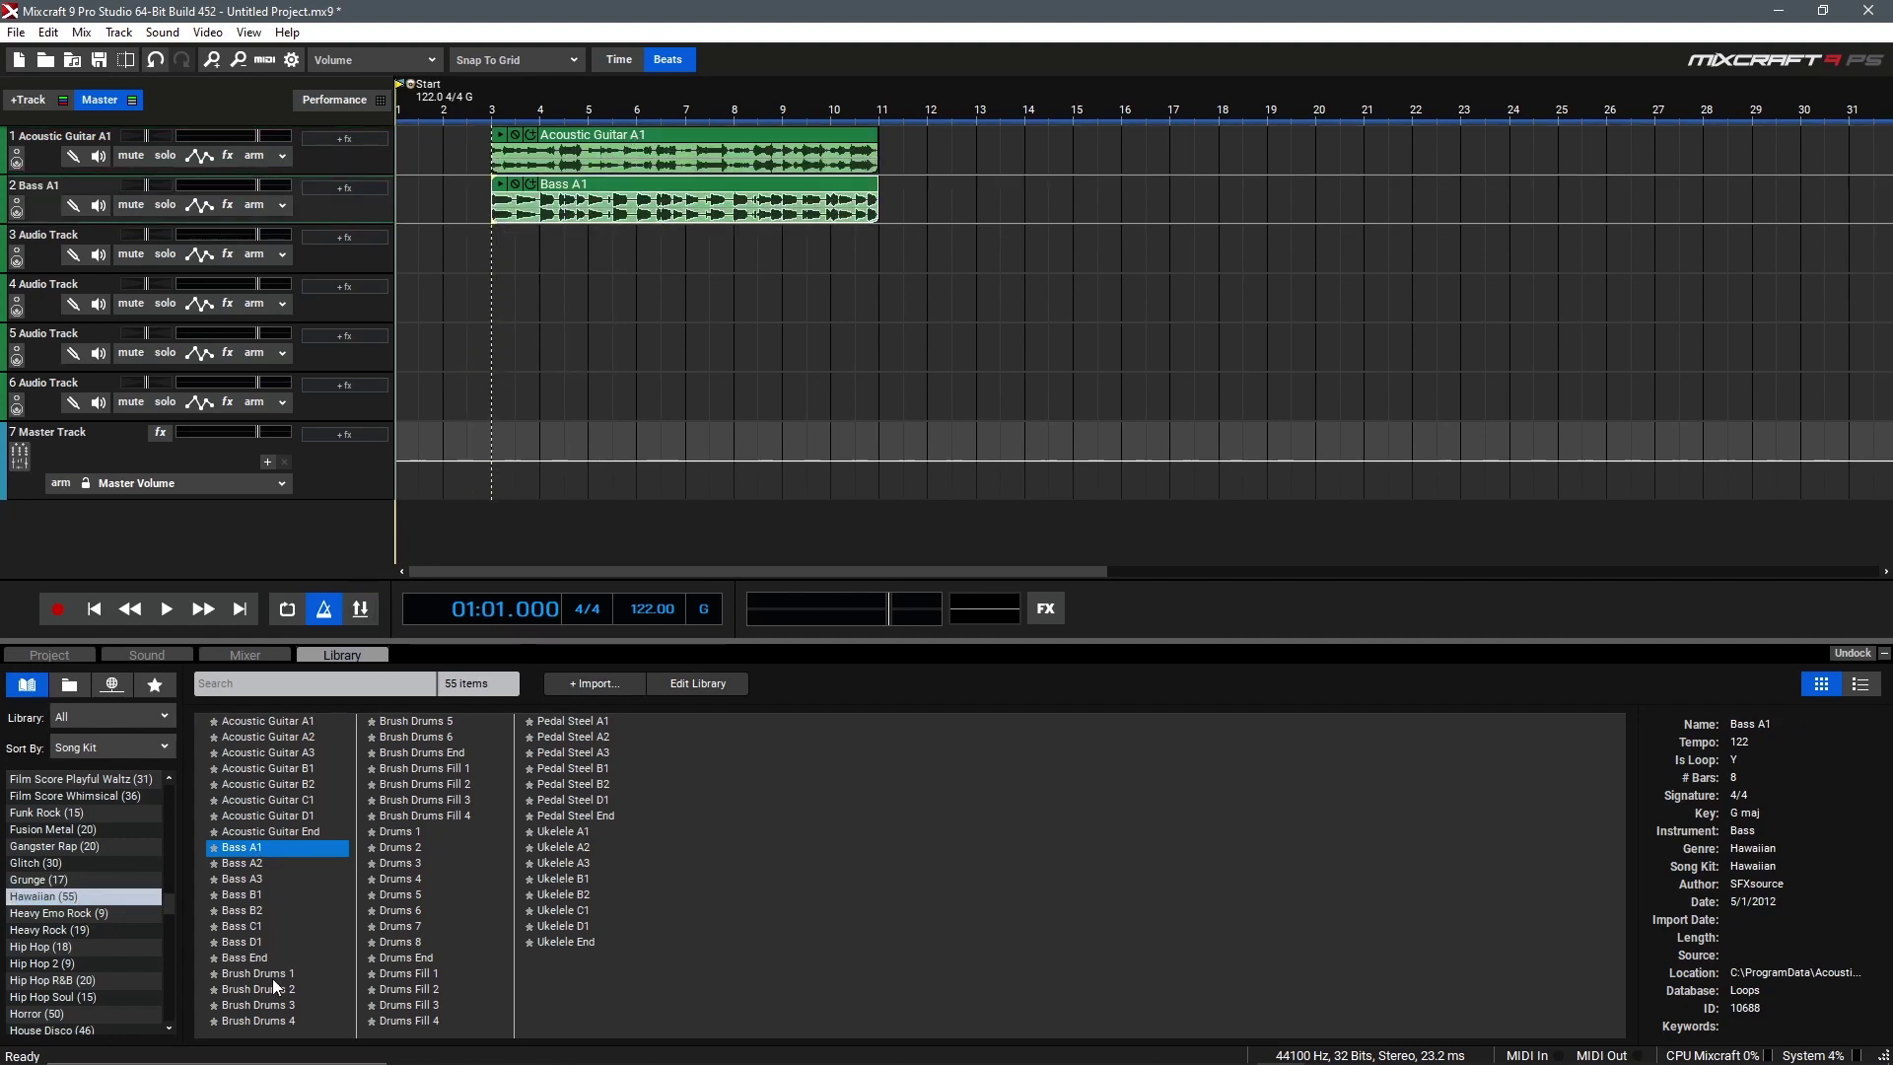
pyautogui.moveTo(273, 978); pyautogui.dragTo(498, 237)
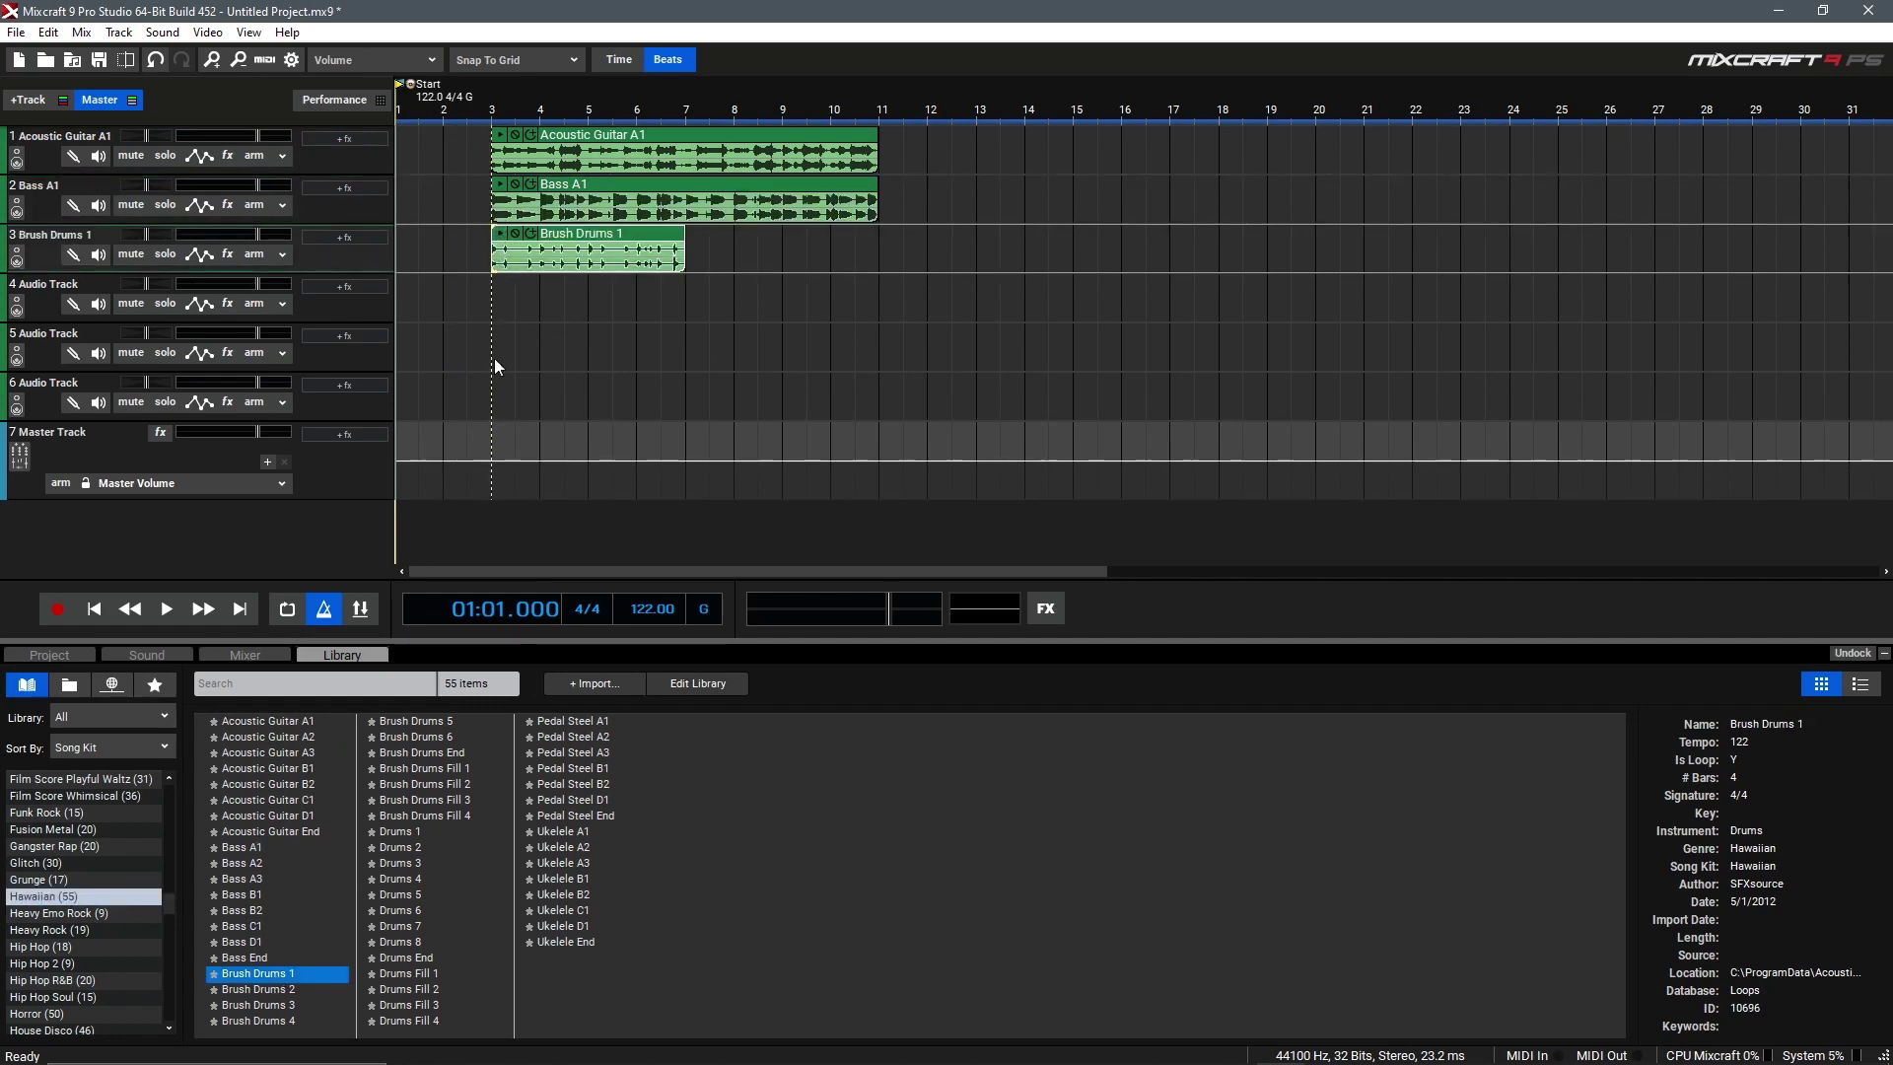
pyautogui.moveTo(406, 833); pyautogui.dragTo(495, 296)
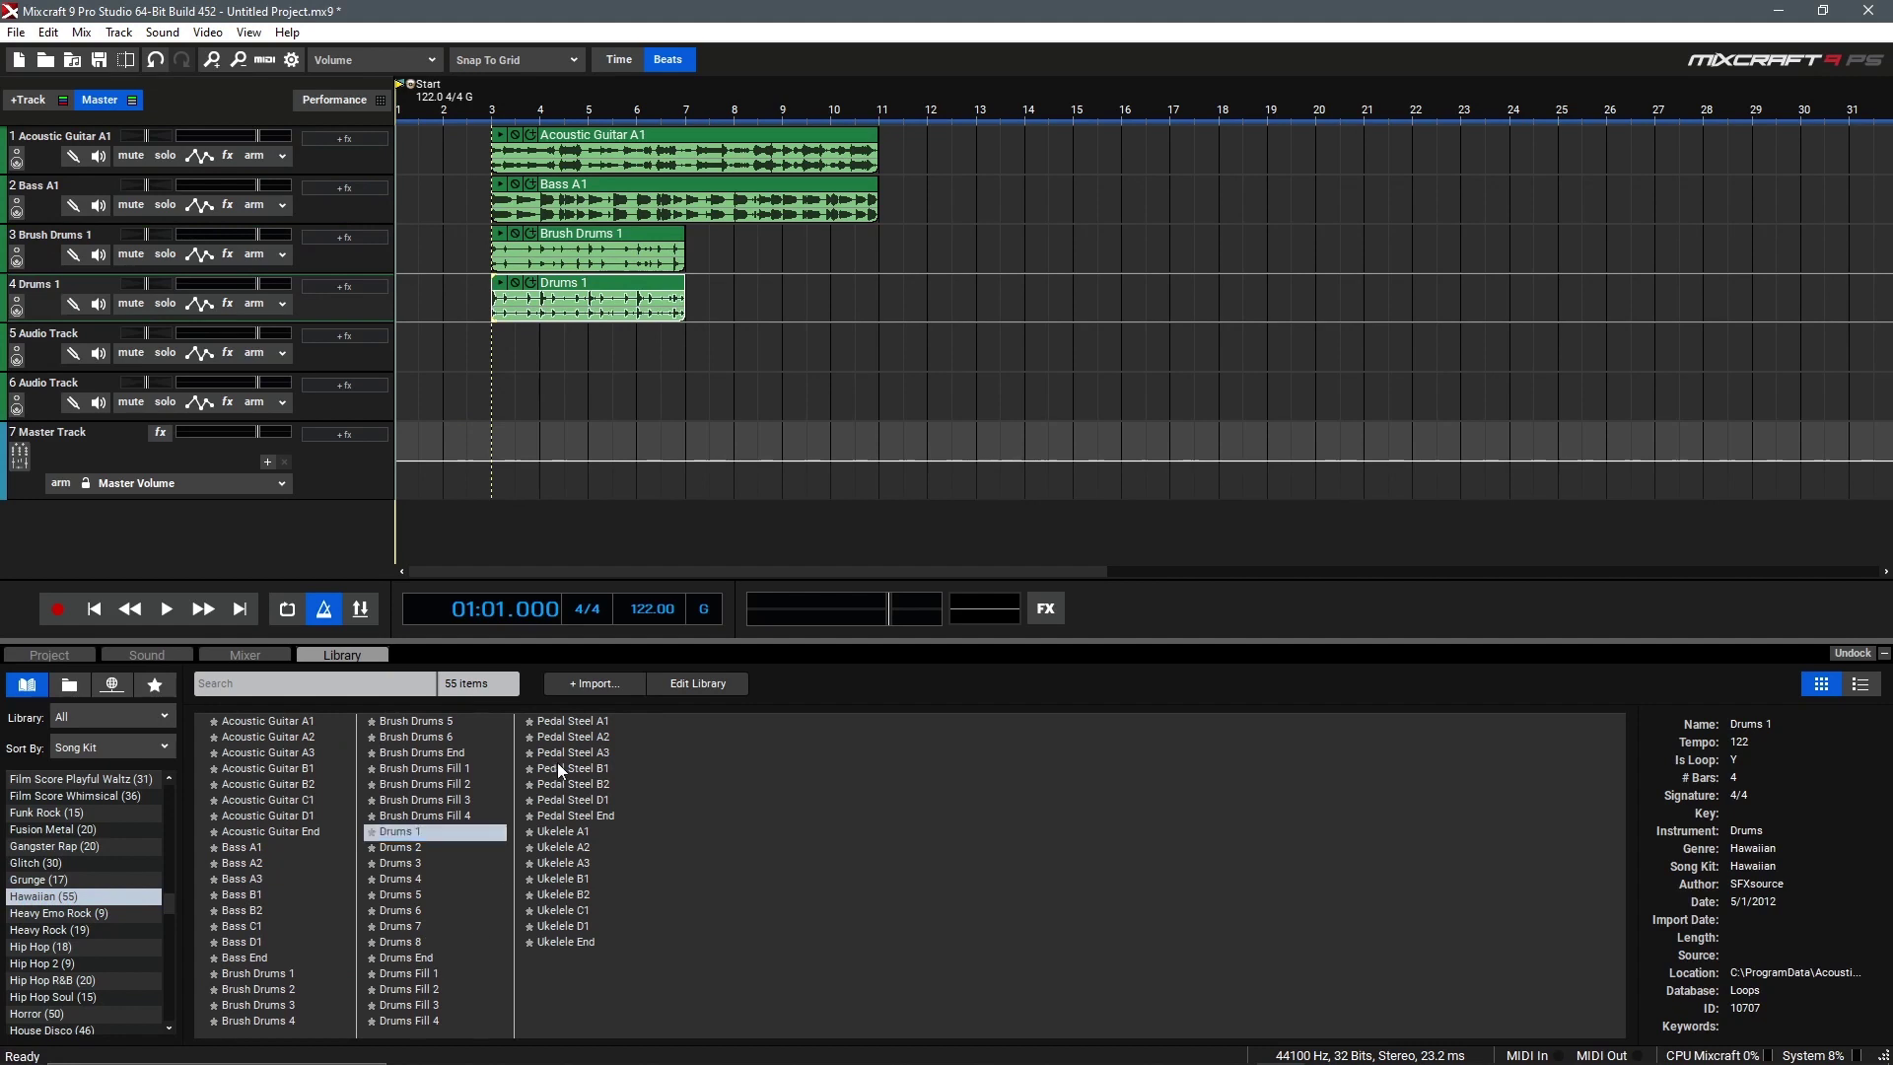
pyautogui.moveTo(565, 725); pyautogui.dragTo(498, 347)
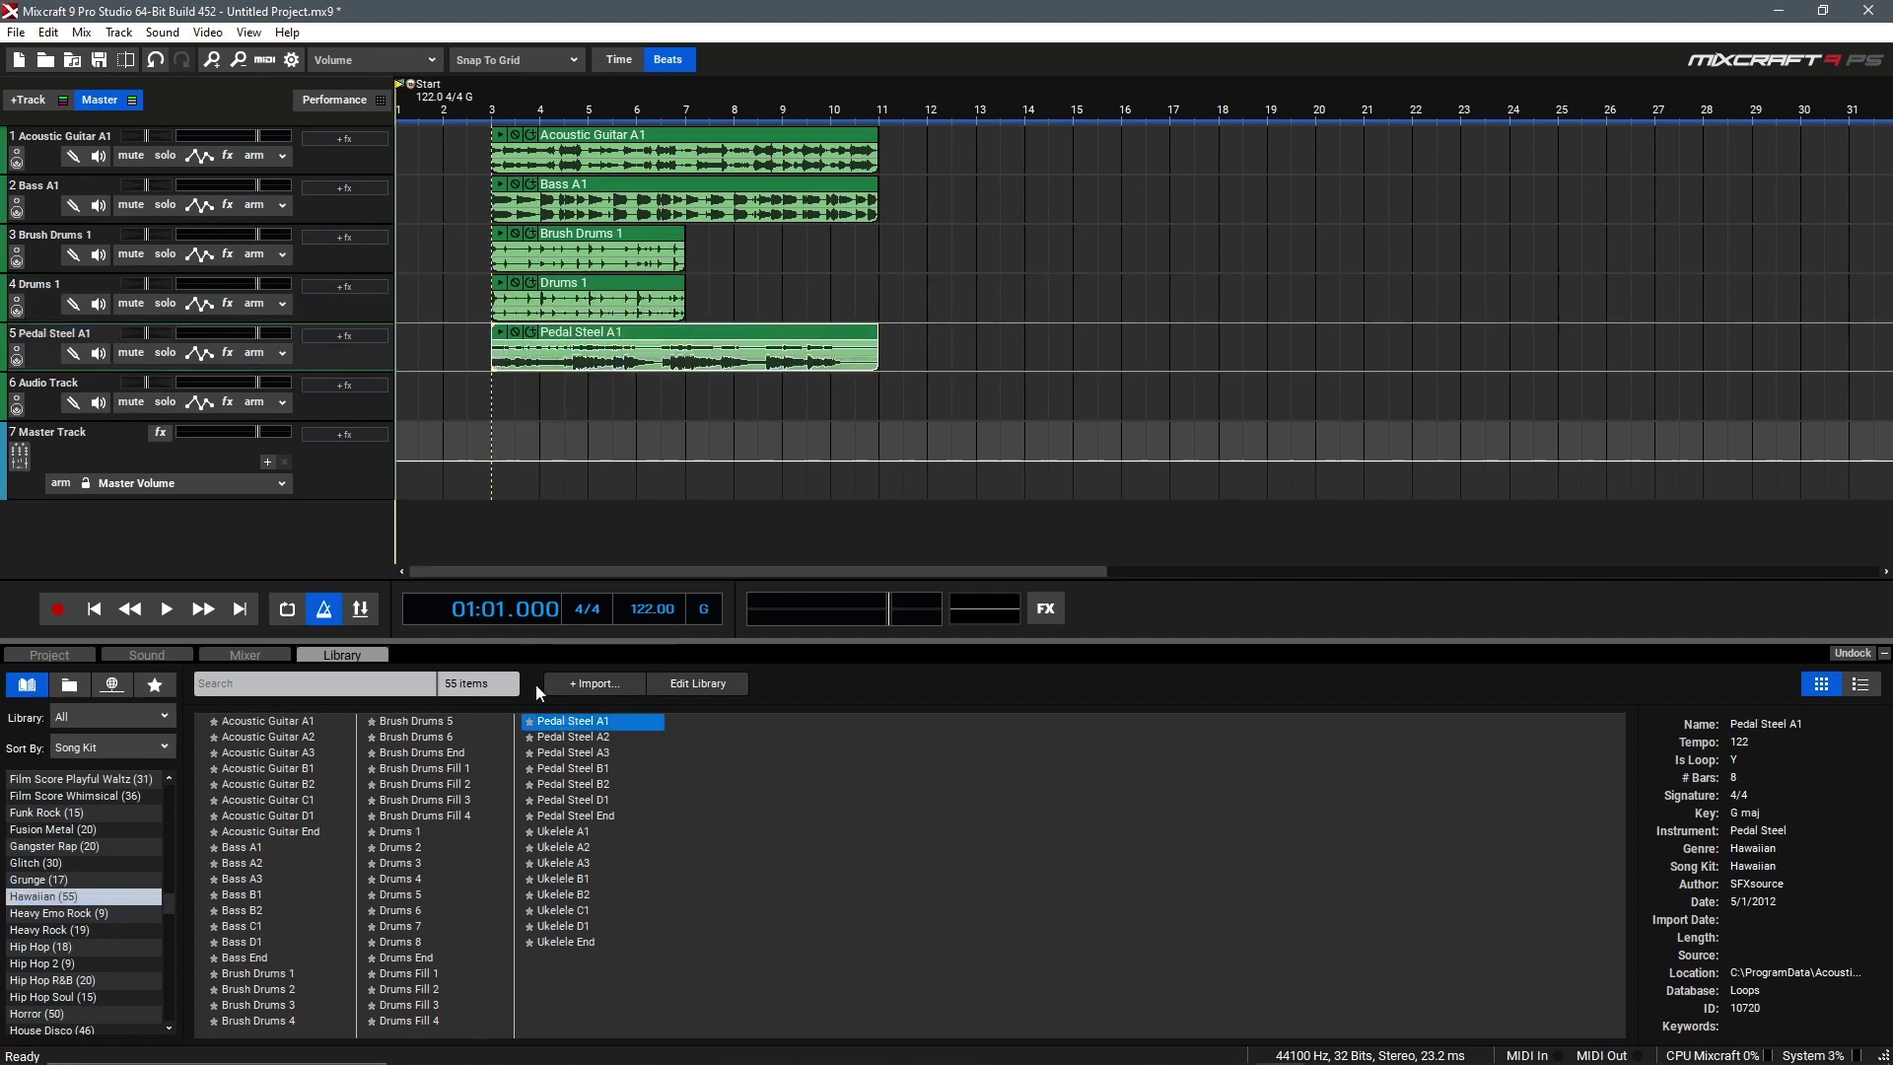
pyautogui.moveTo(572, 833); pyautogui.dragTo(496, 395)
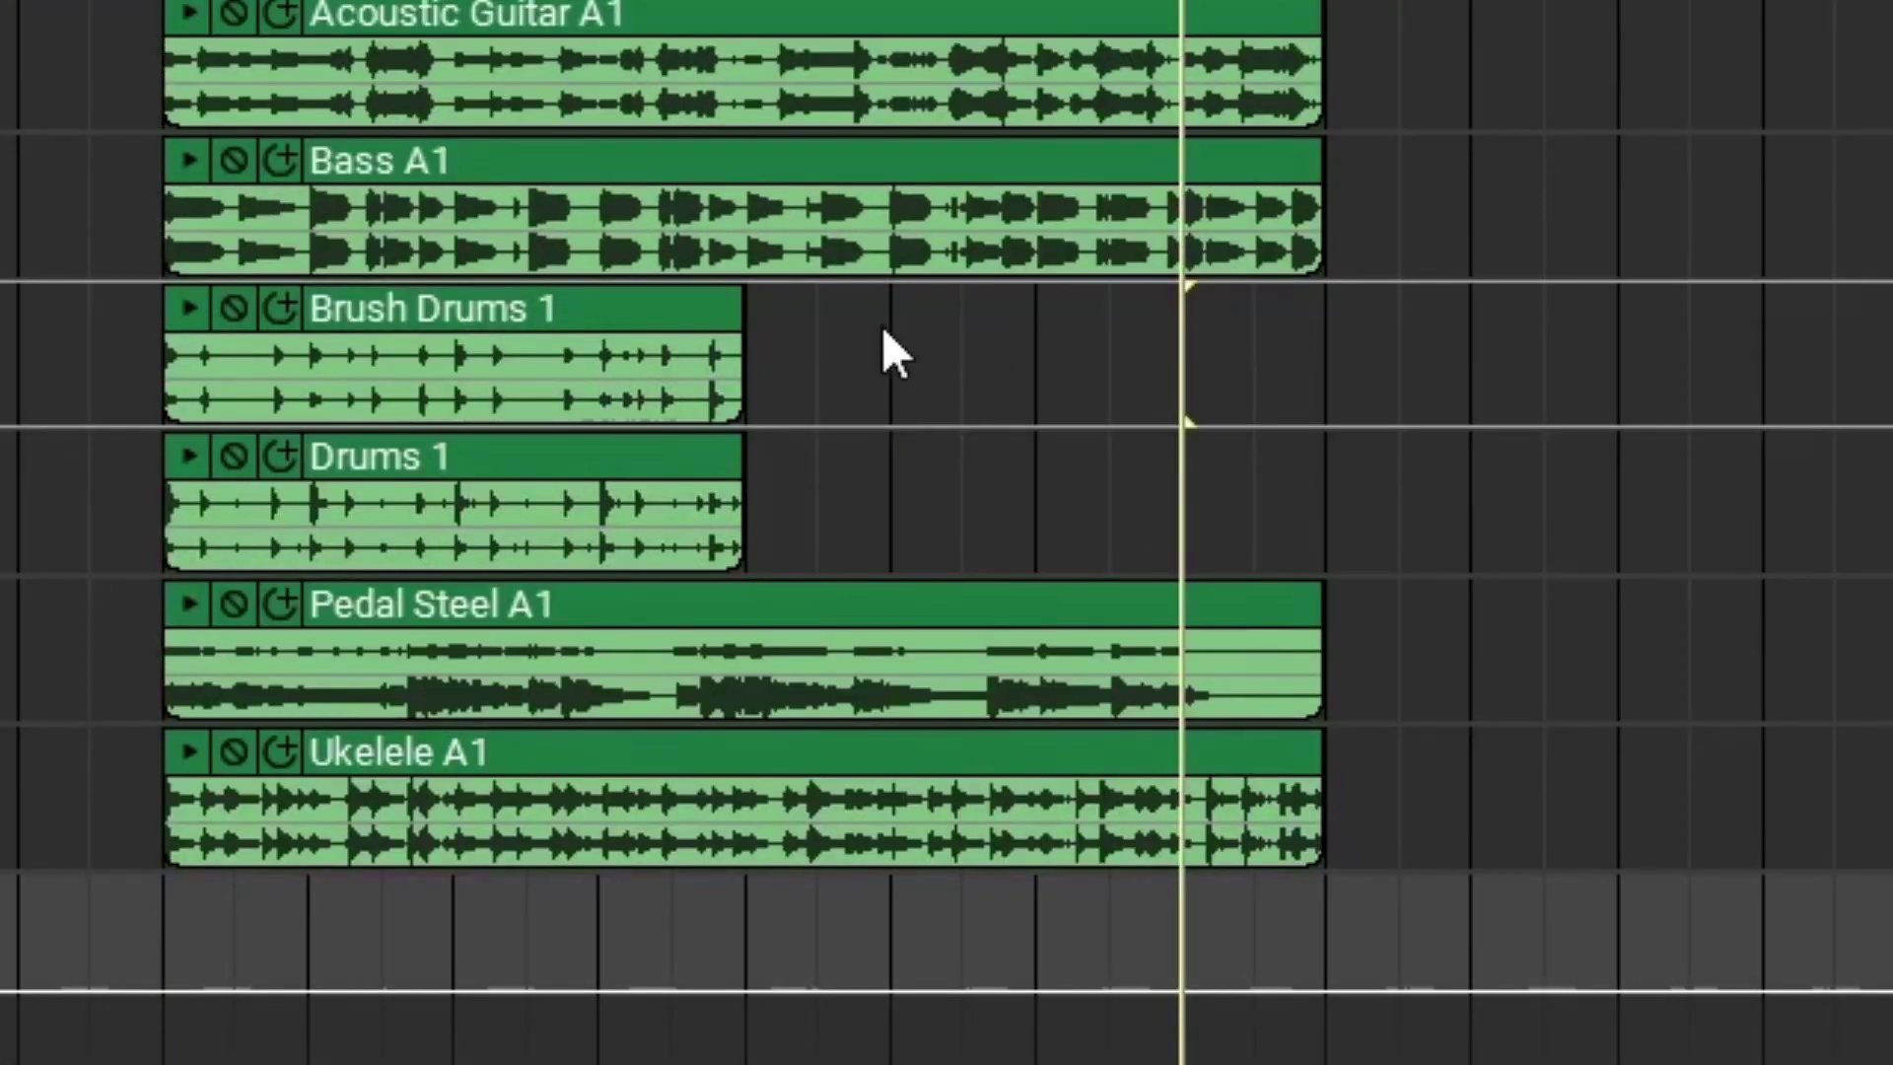
# Loop Drums 1 and Brush Drums 1 once each to bar 11, undoing trial duplicates and extensions
pyautogui.click(884, 336)
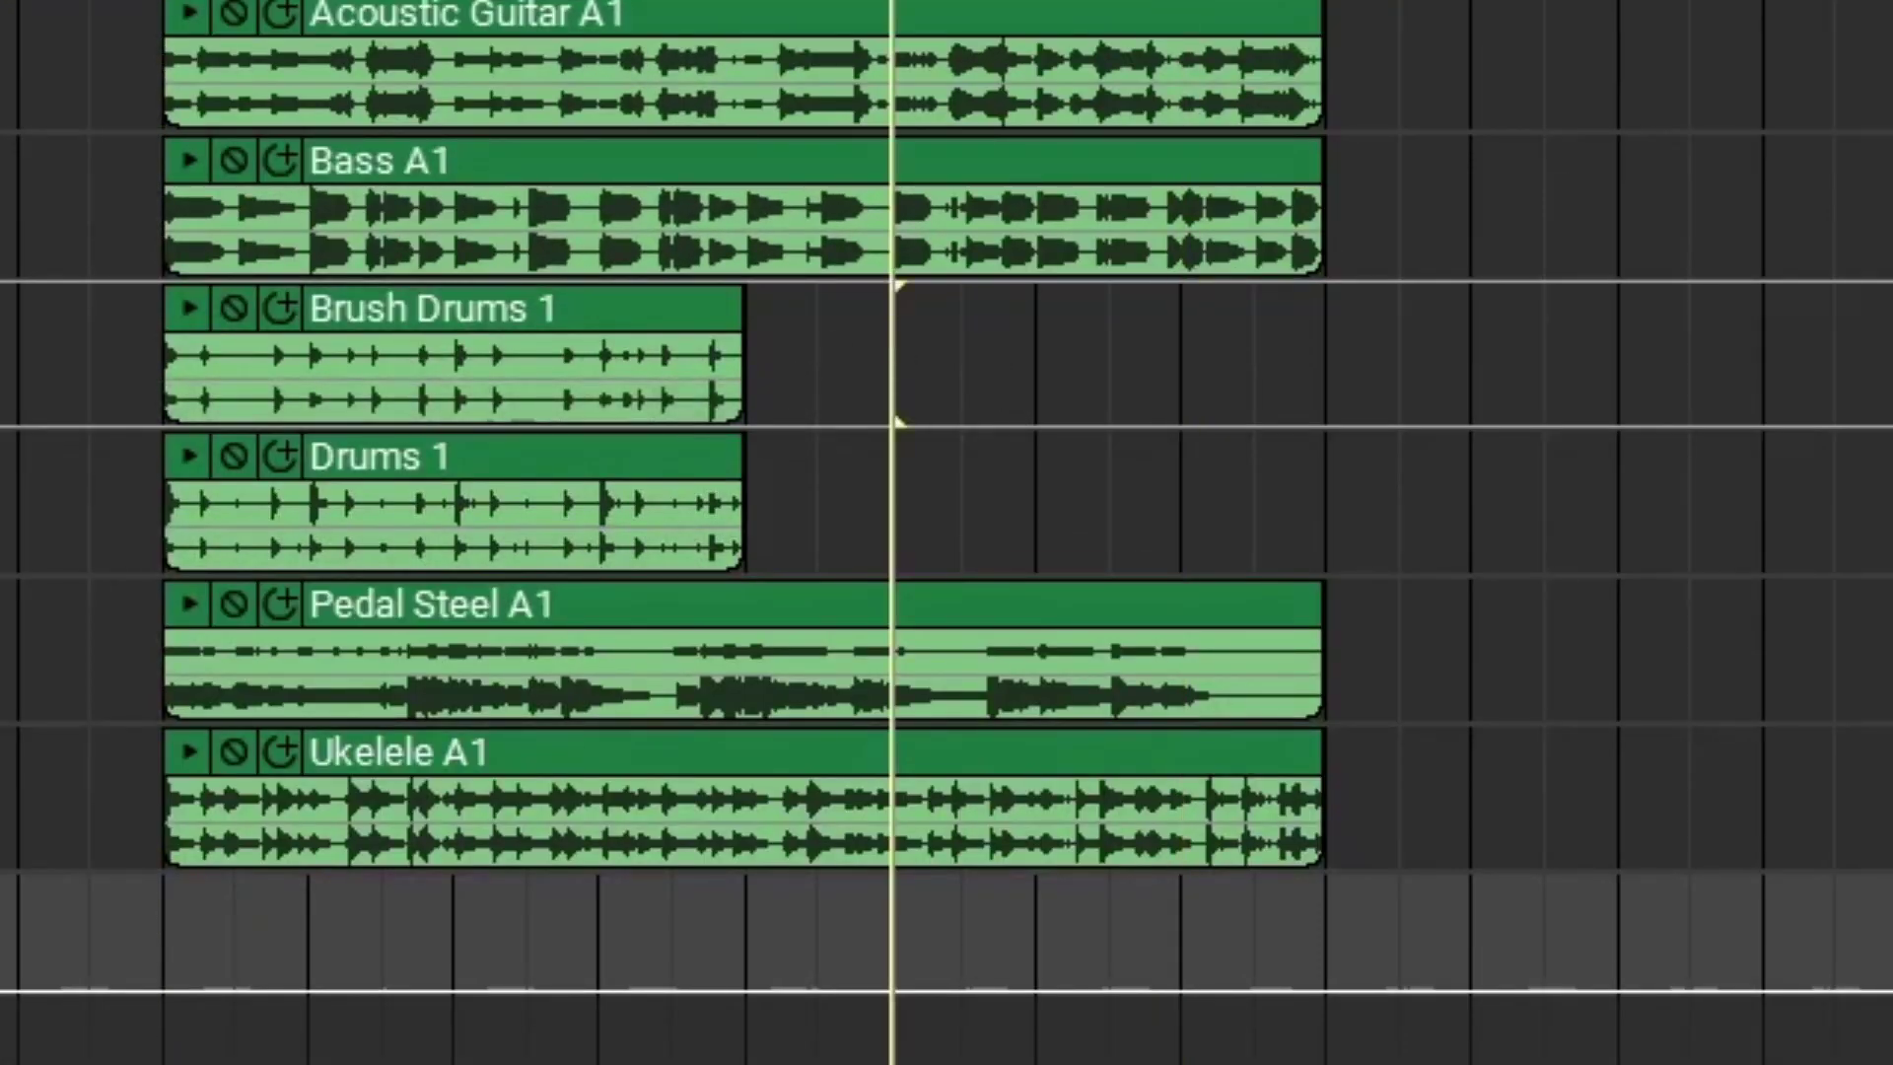
pyautogui.hotkey('ctrl', 'd')
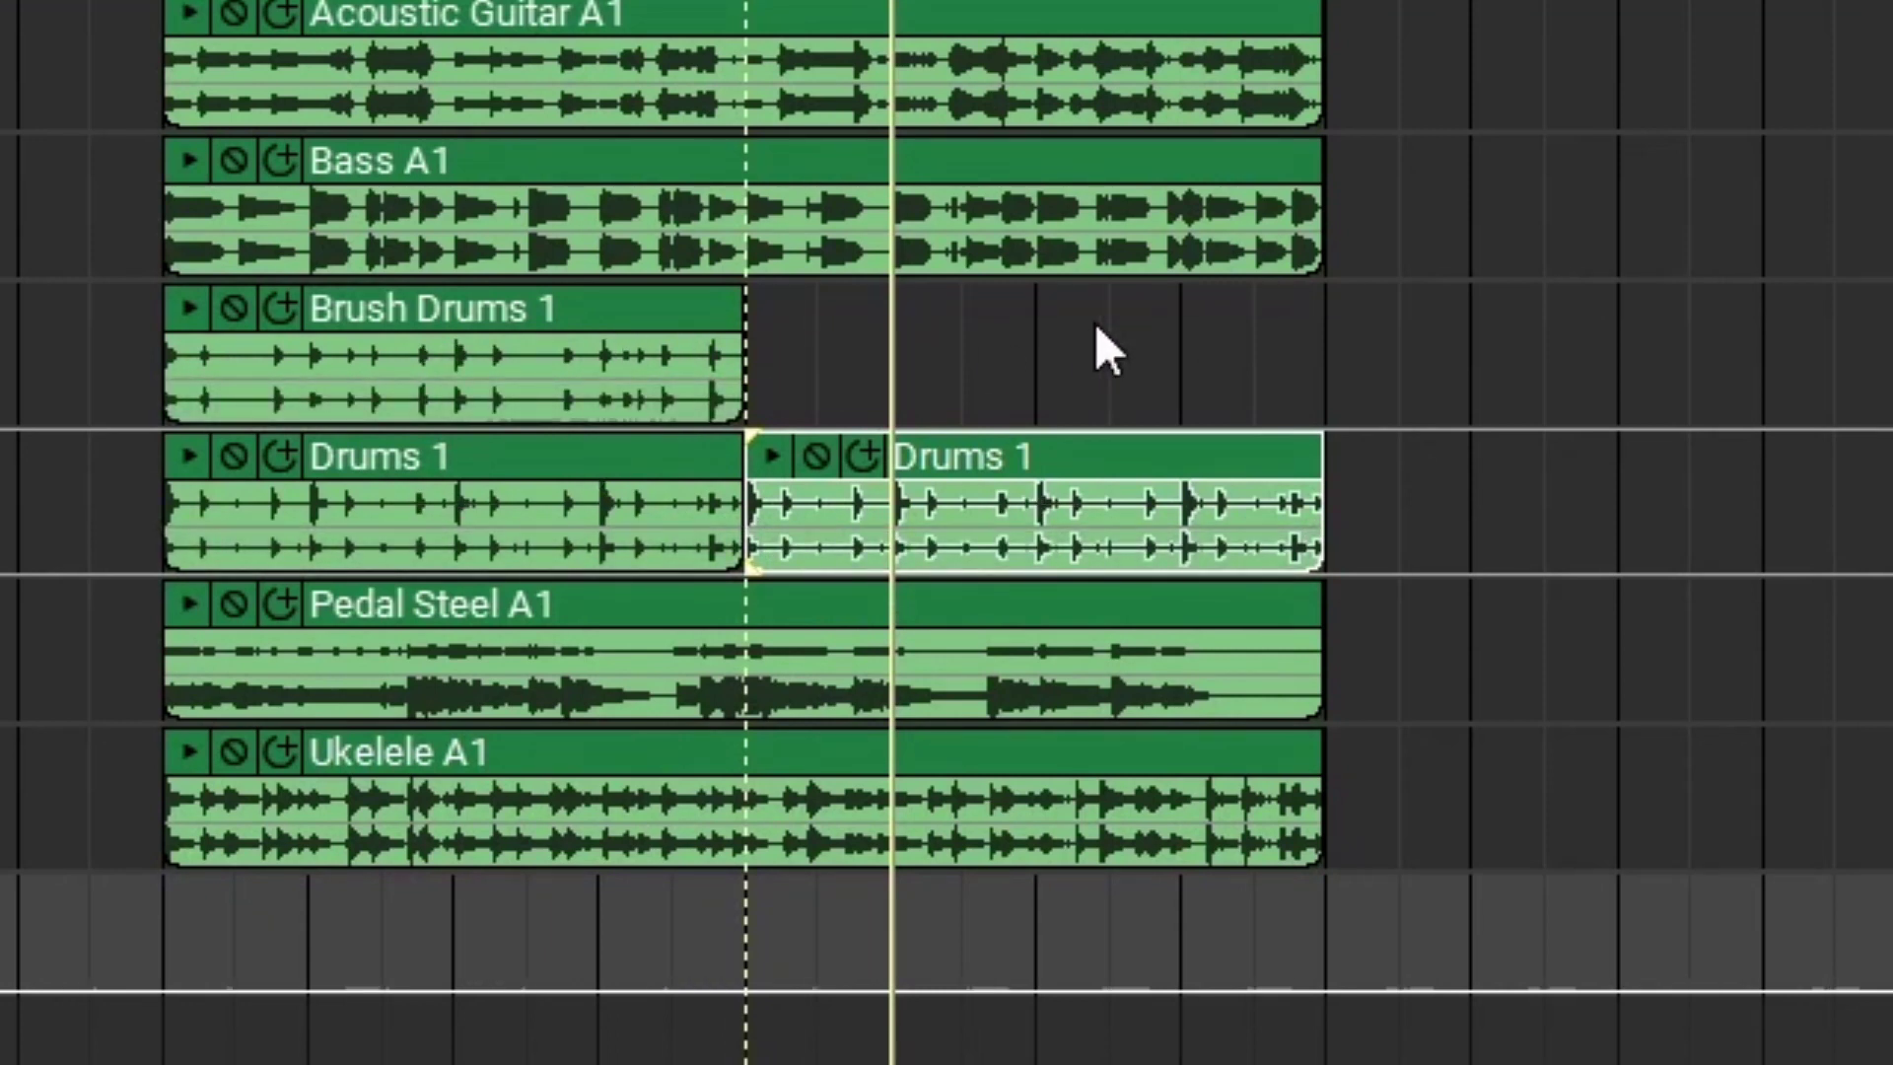
pyautogui.hotkey('ctrl', 'z')
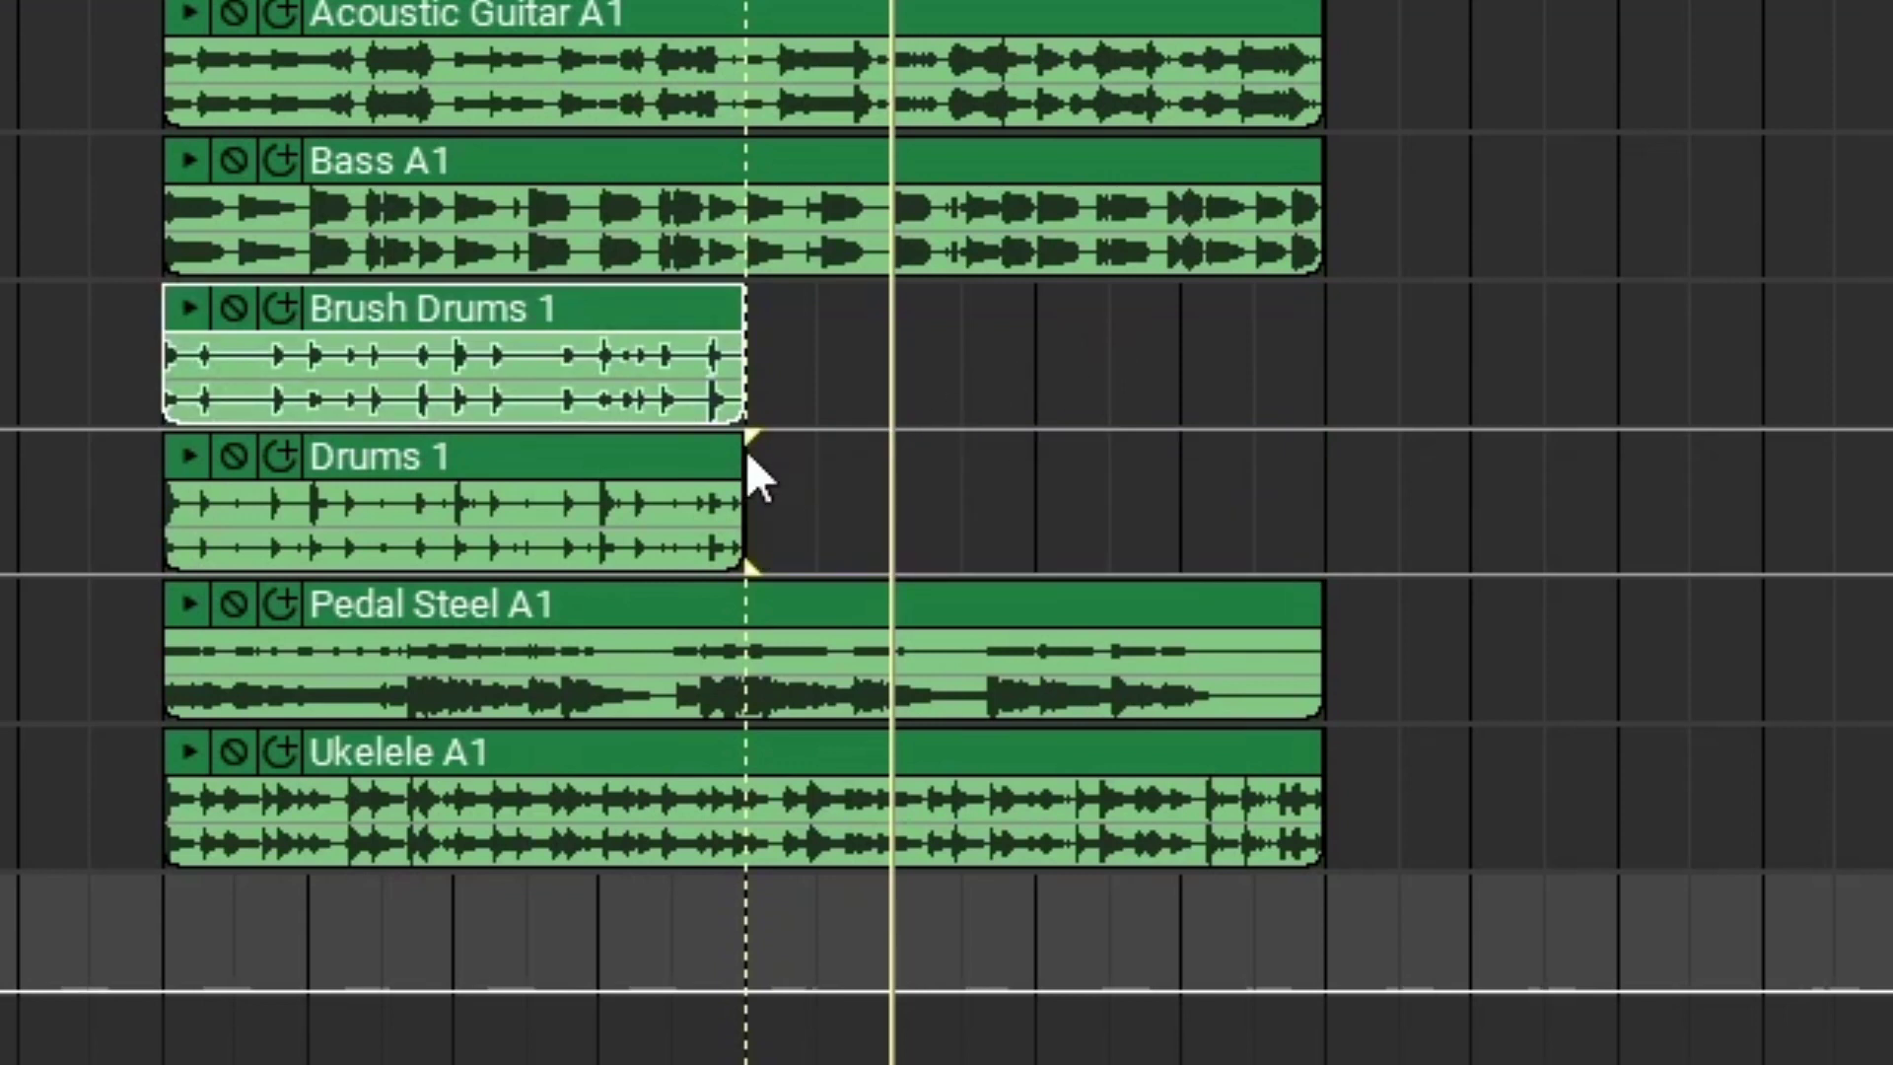
pyautogui.moveTo(696, 470)
pyautogui.moveTo(742, 454); pyautogui.dragTo(1327, 448)
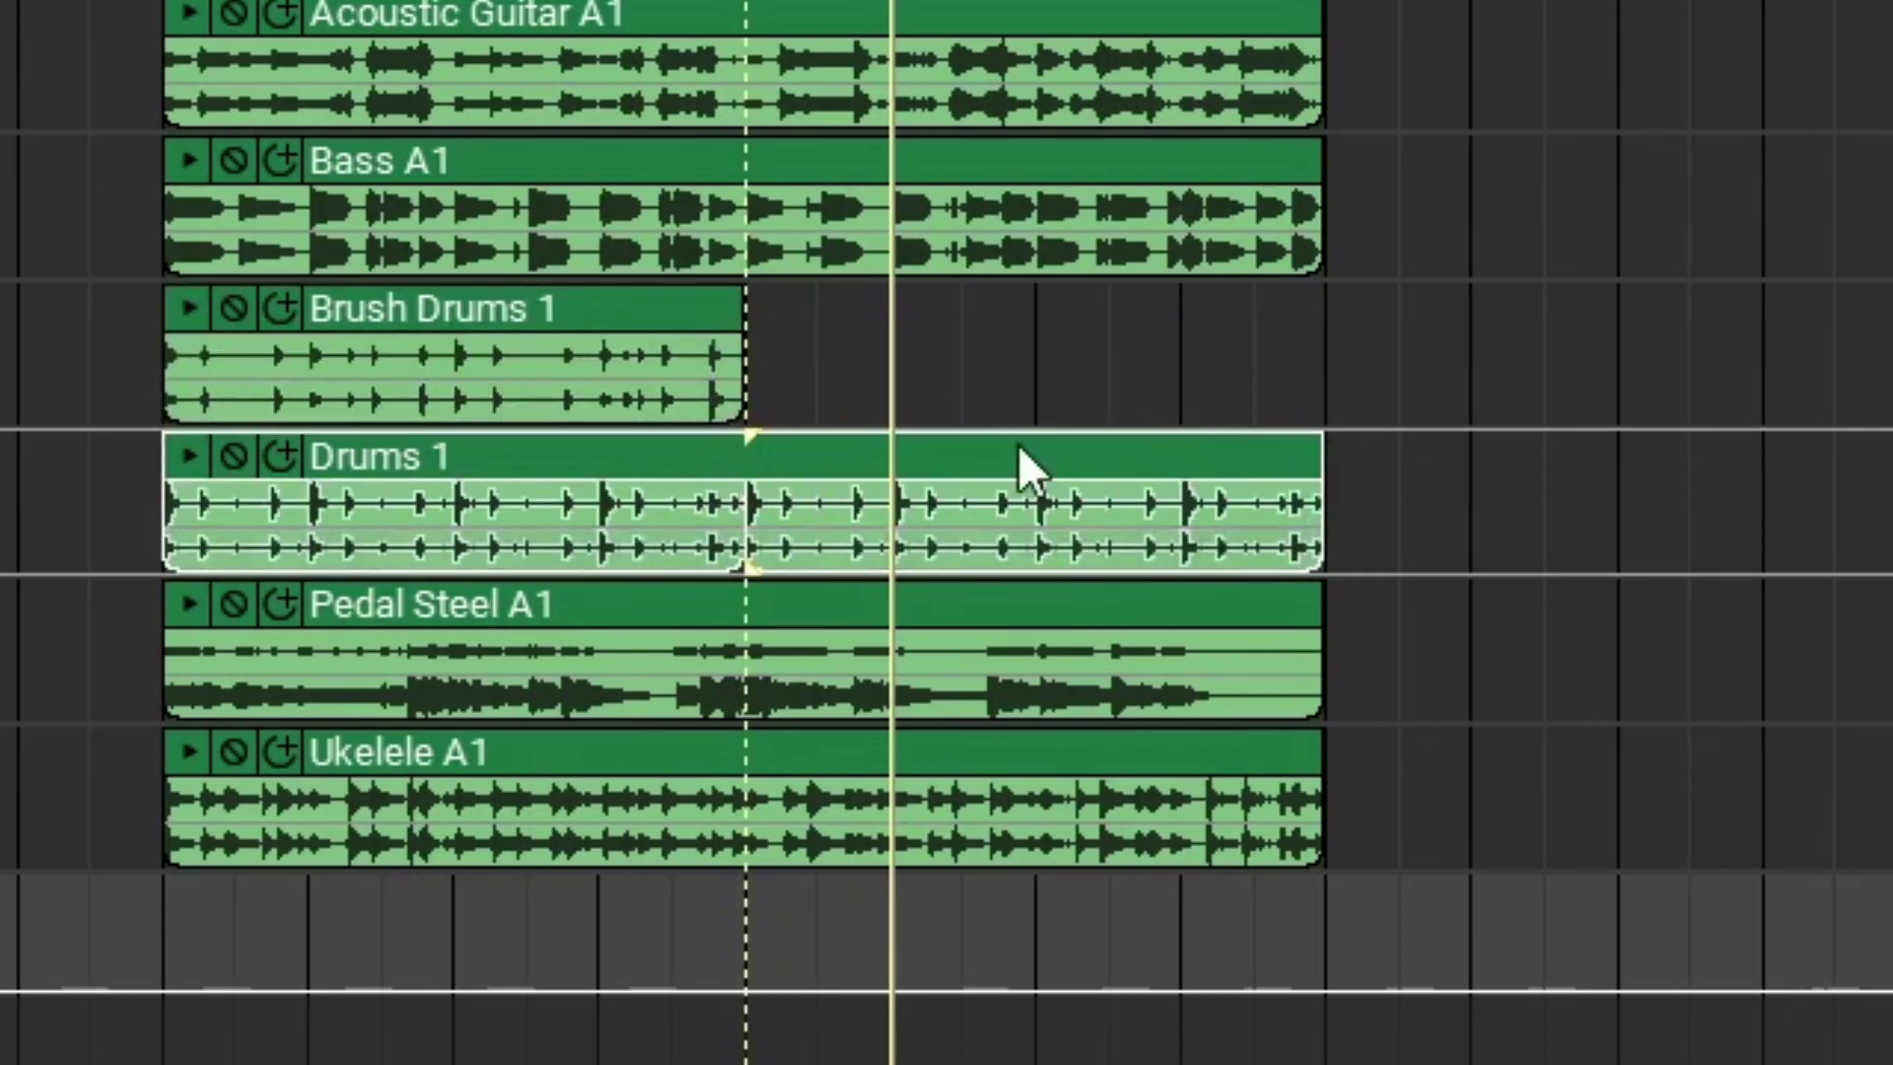
pyautogui.hotkey('ctrl', 'z')
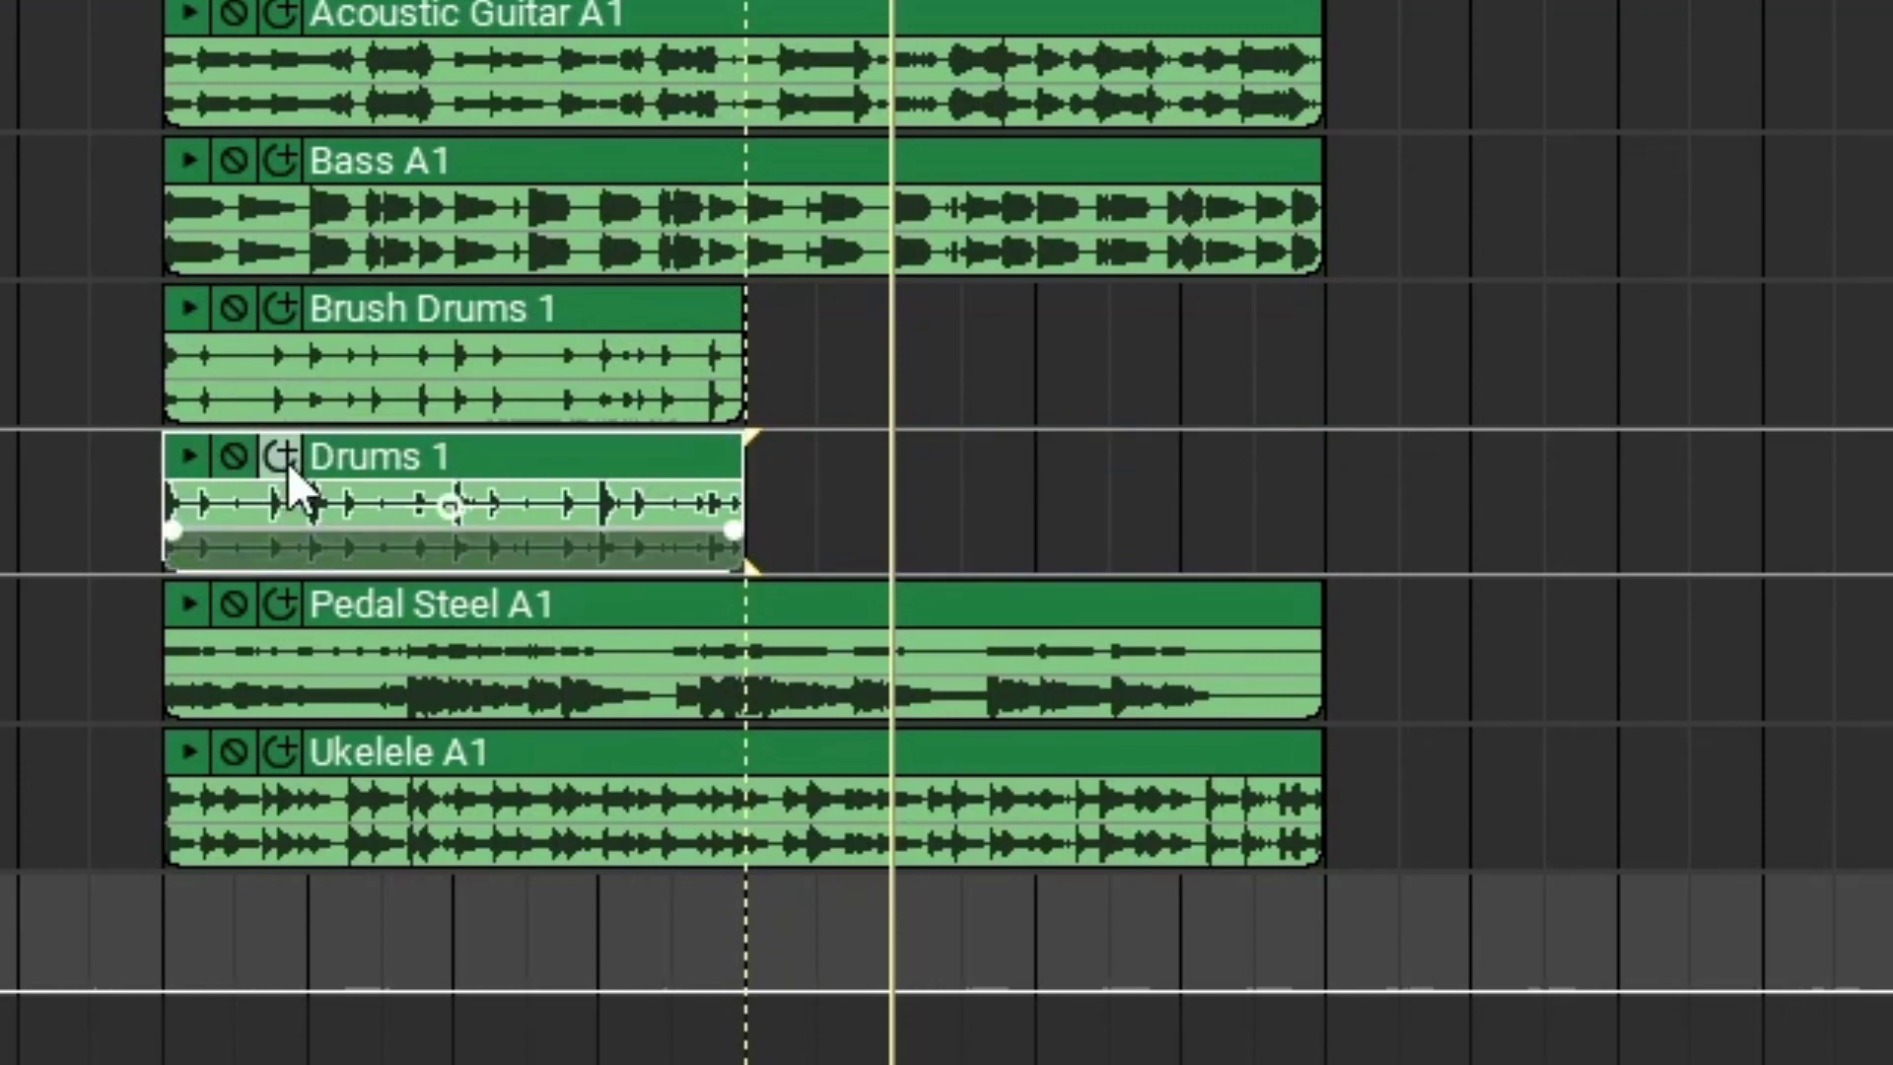
pyautogui.click(287, 462)
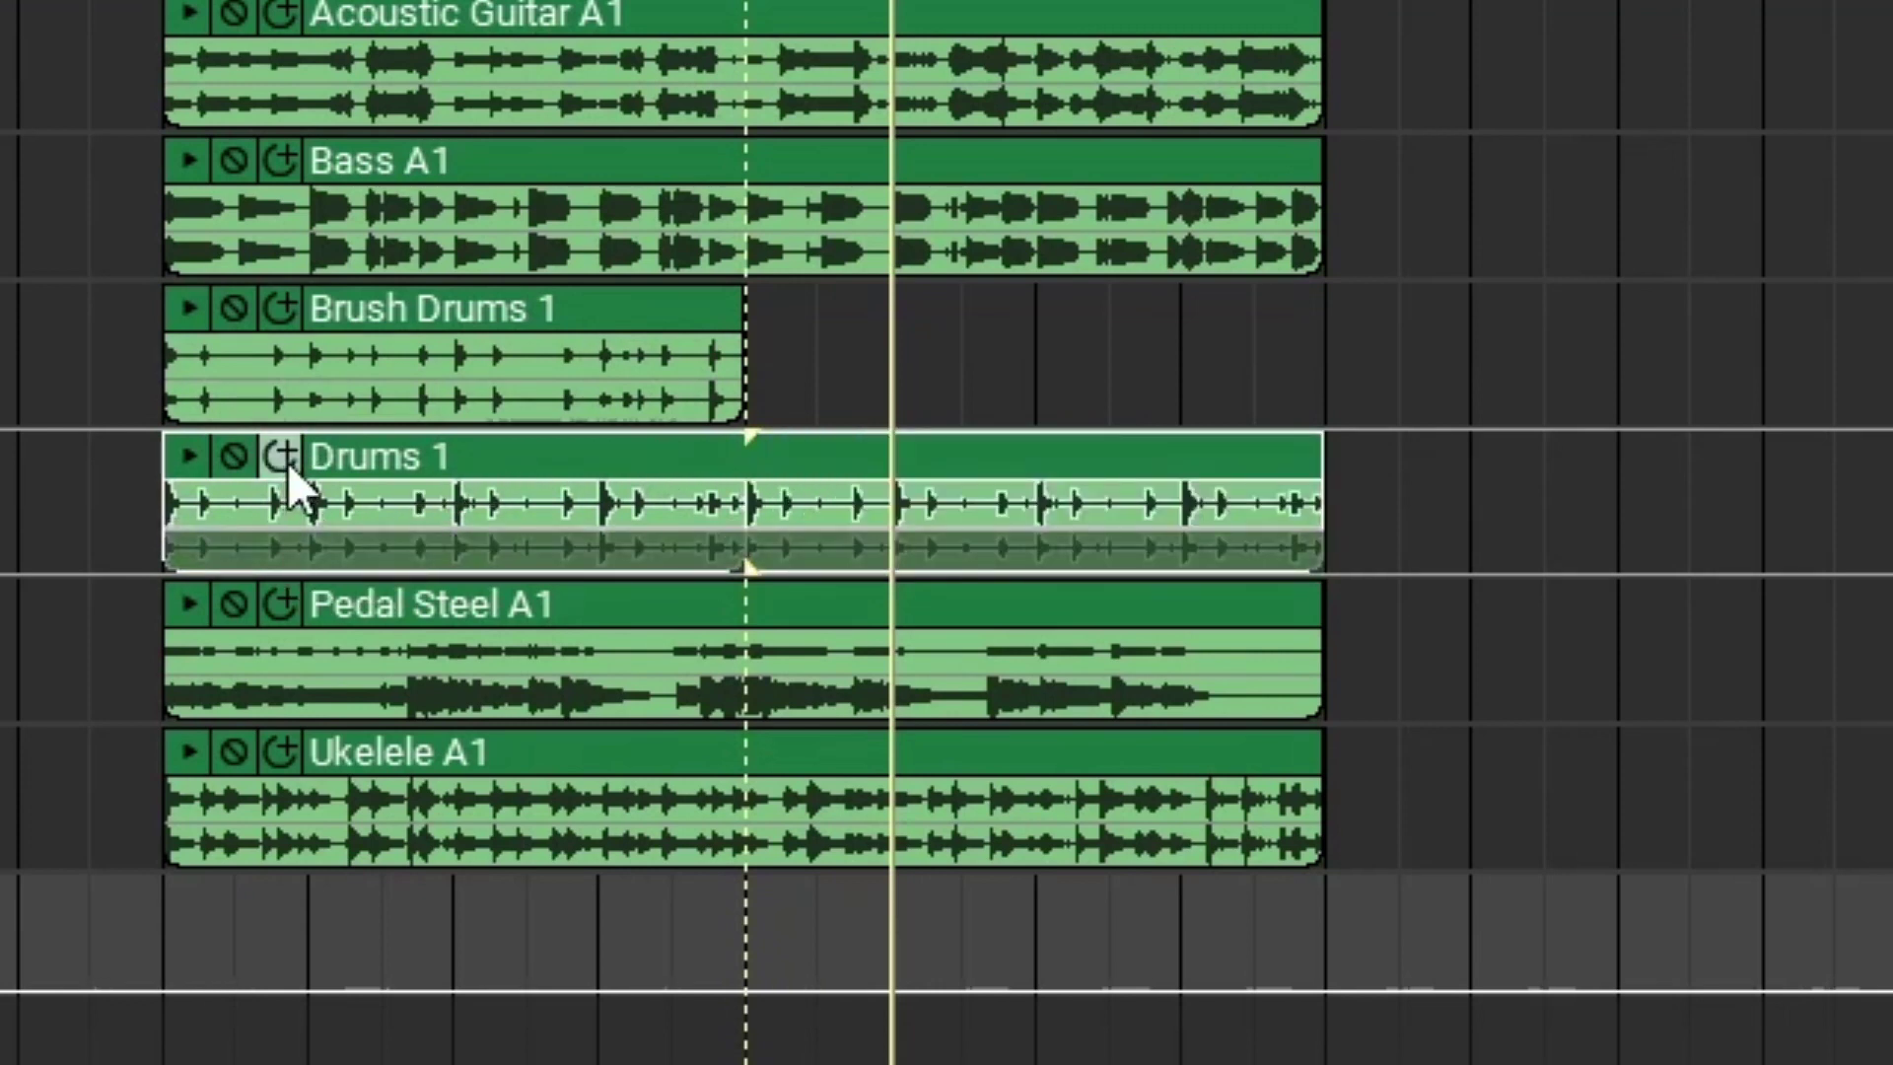
pyautogui.click(289, 461)
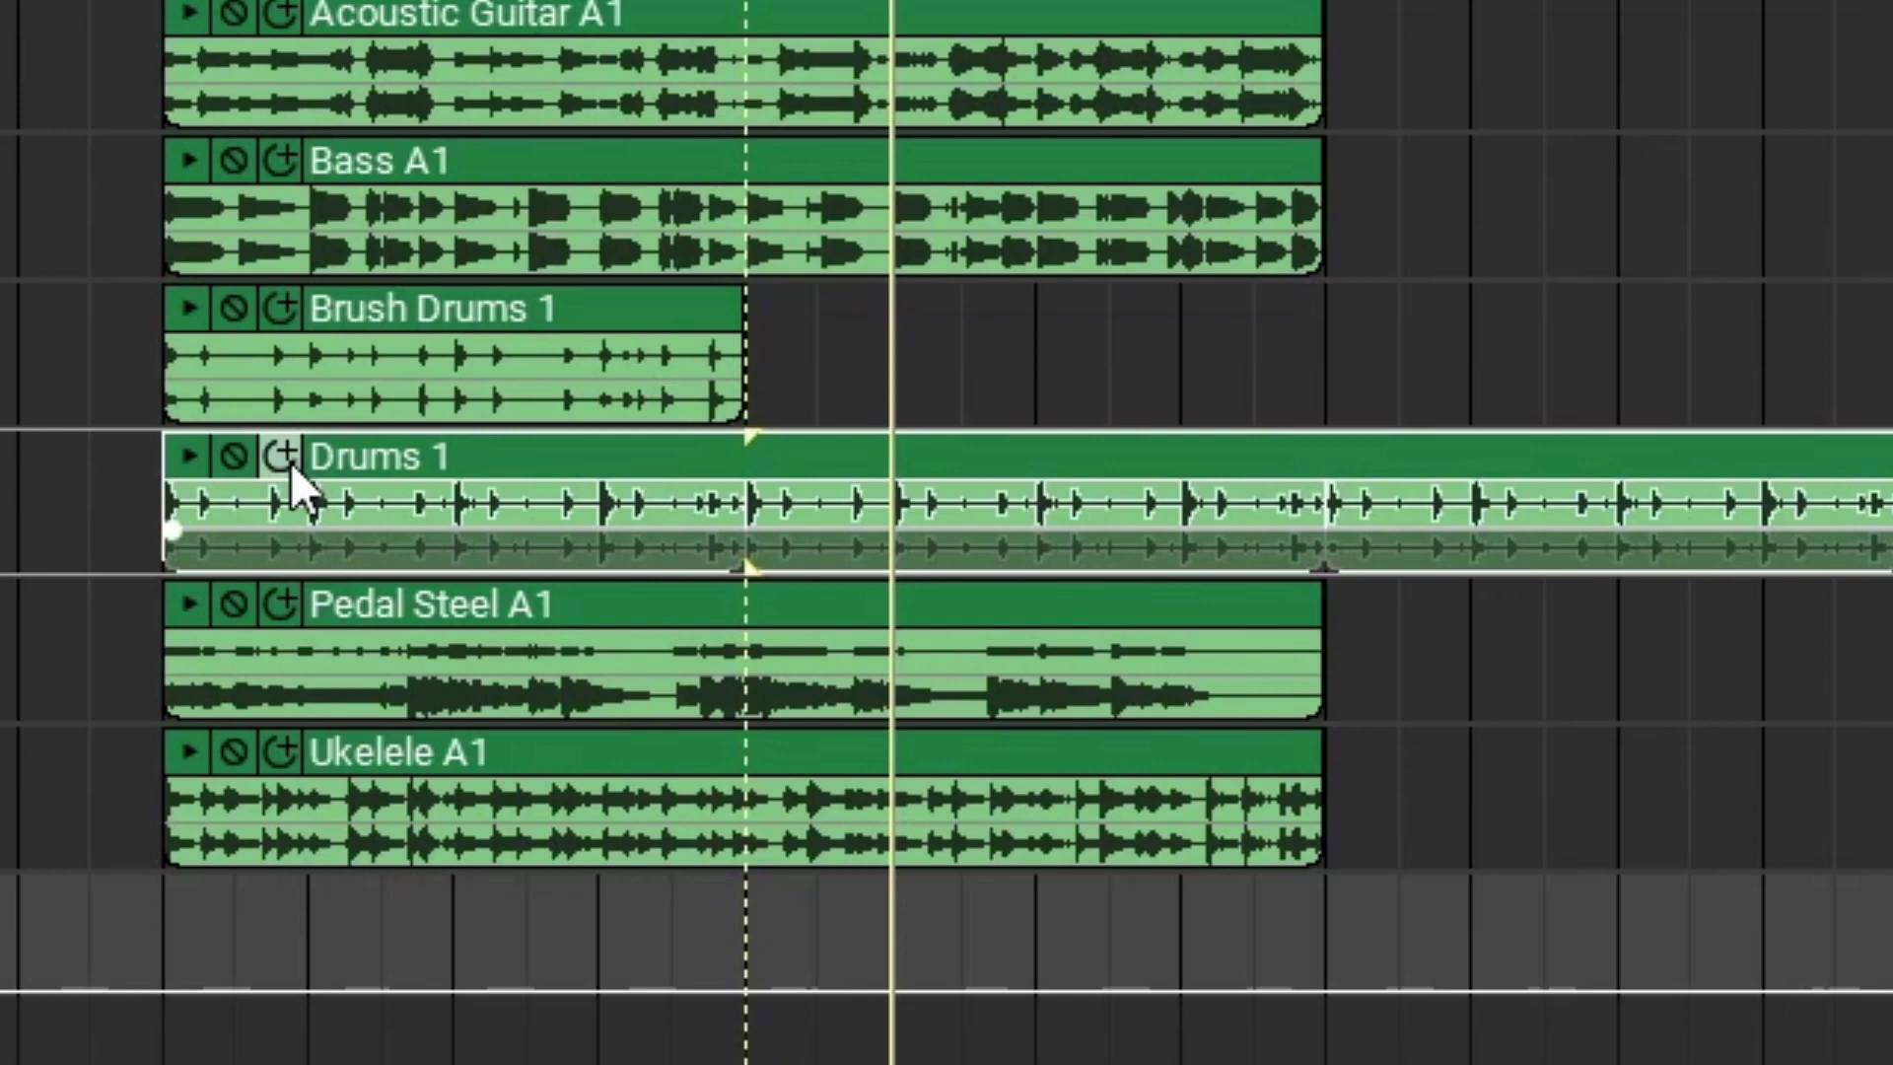
pyautogui.hotkey('ctrl', 'z')
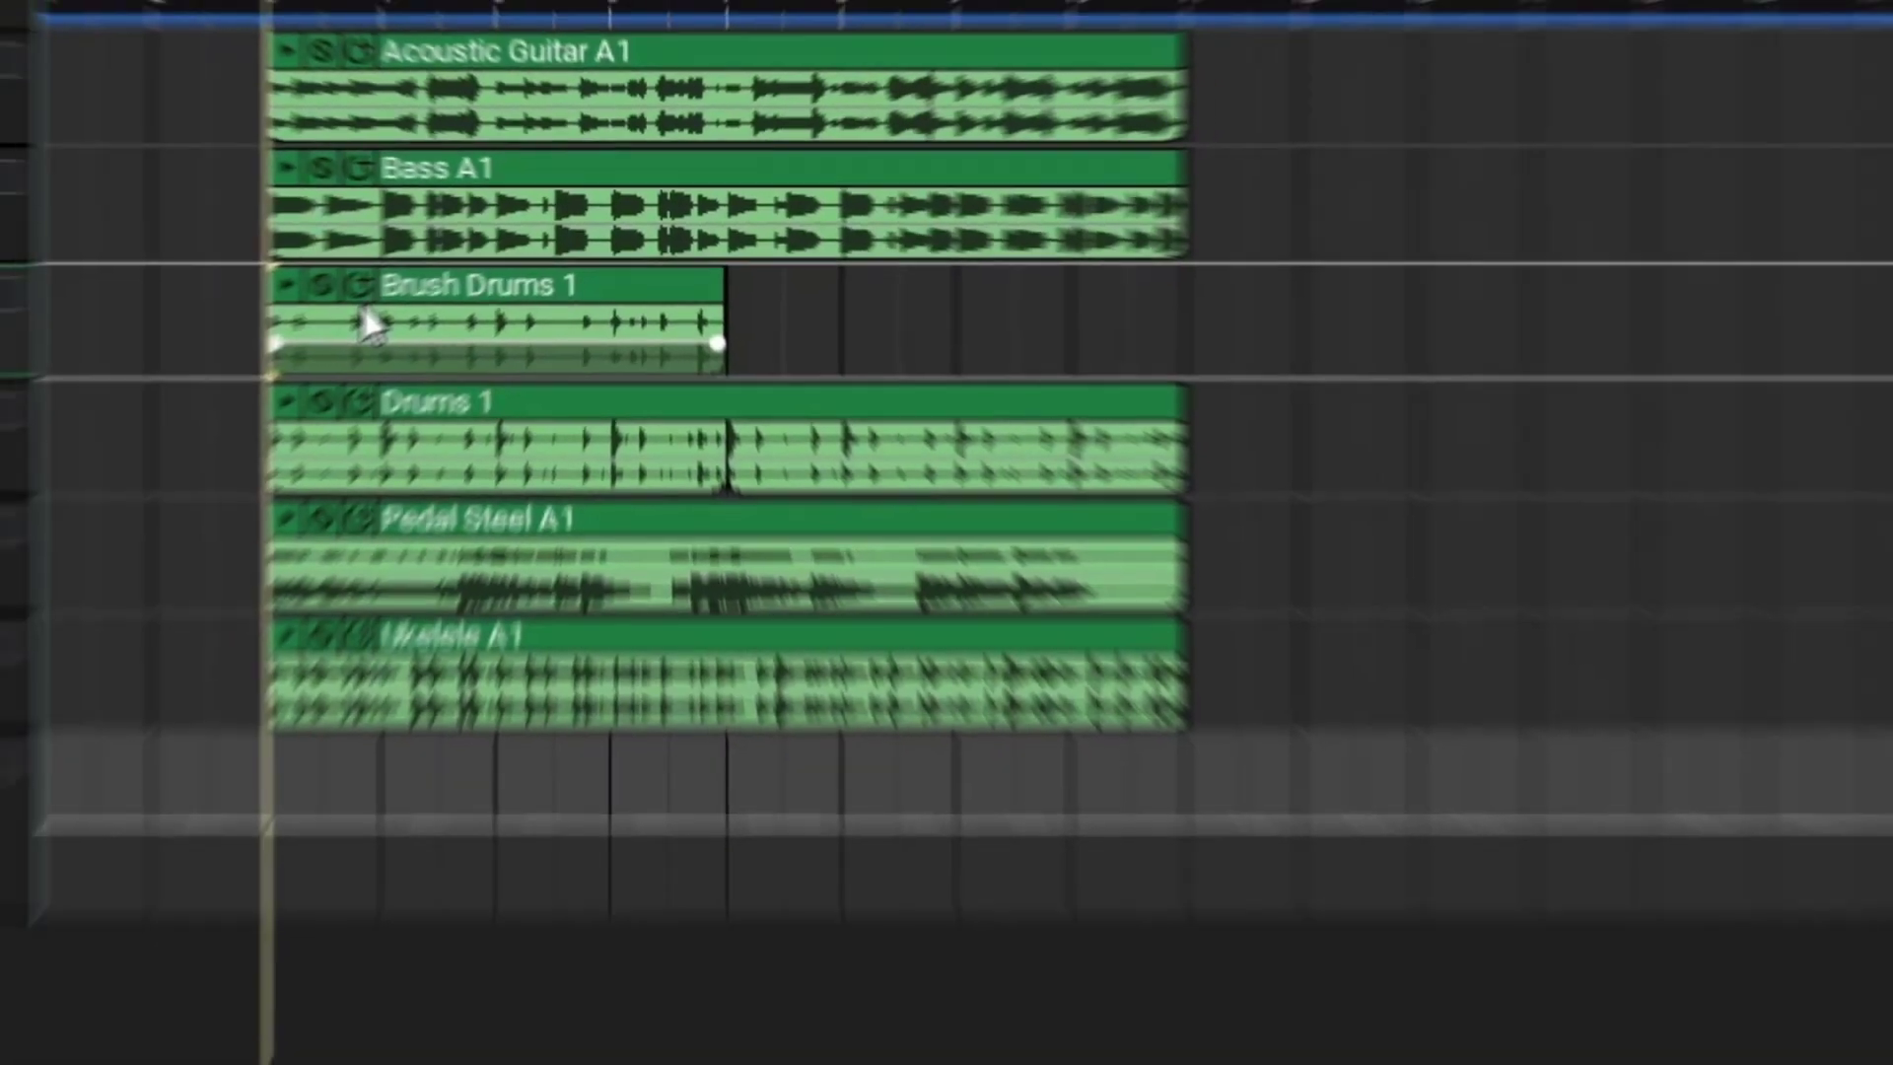
pyautogui.click(280, 312)
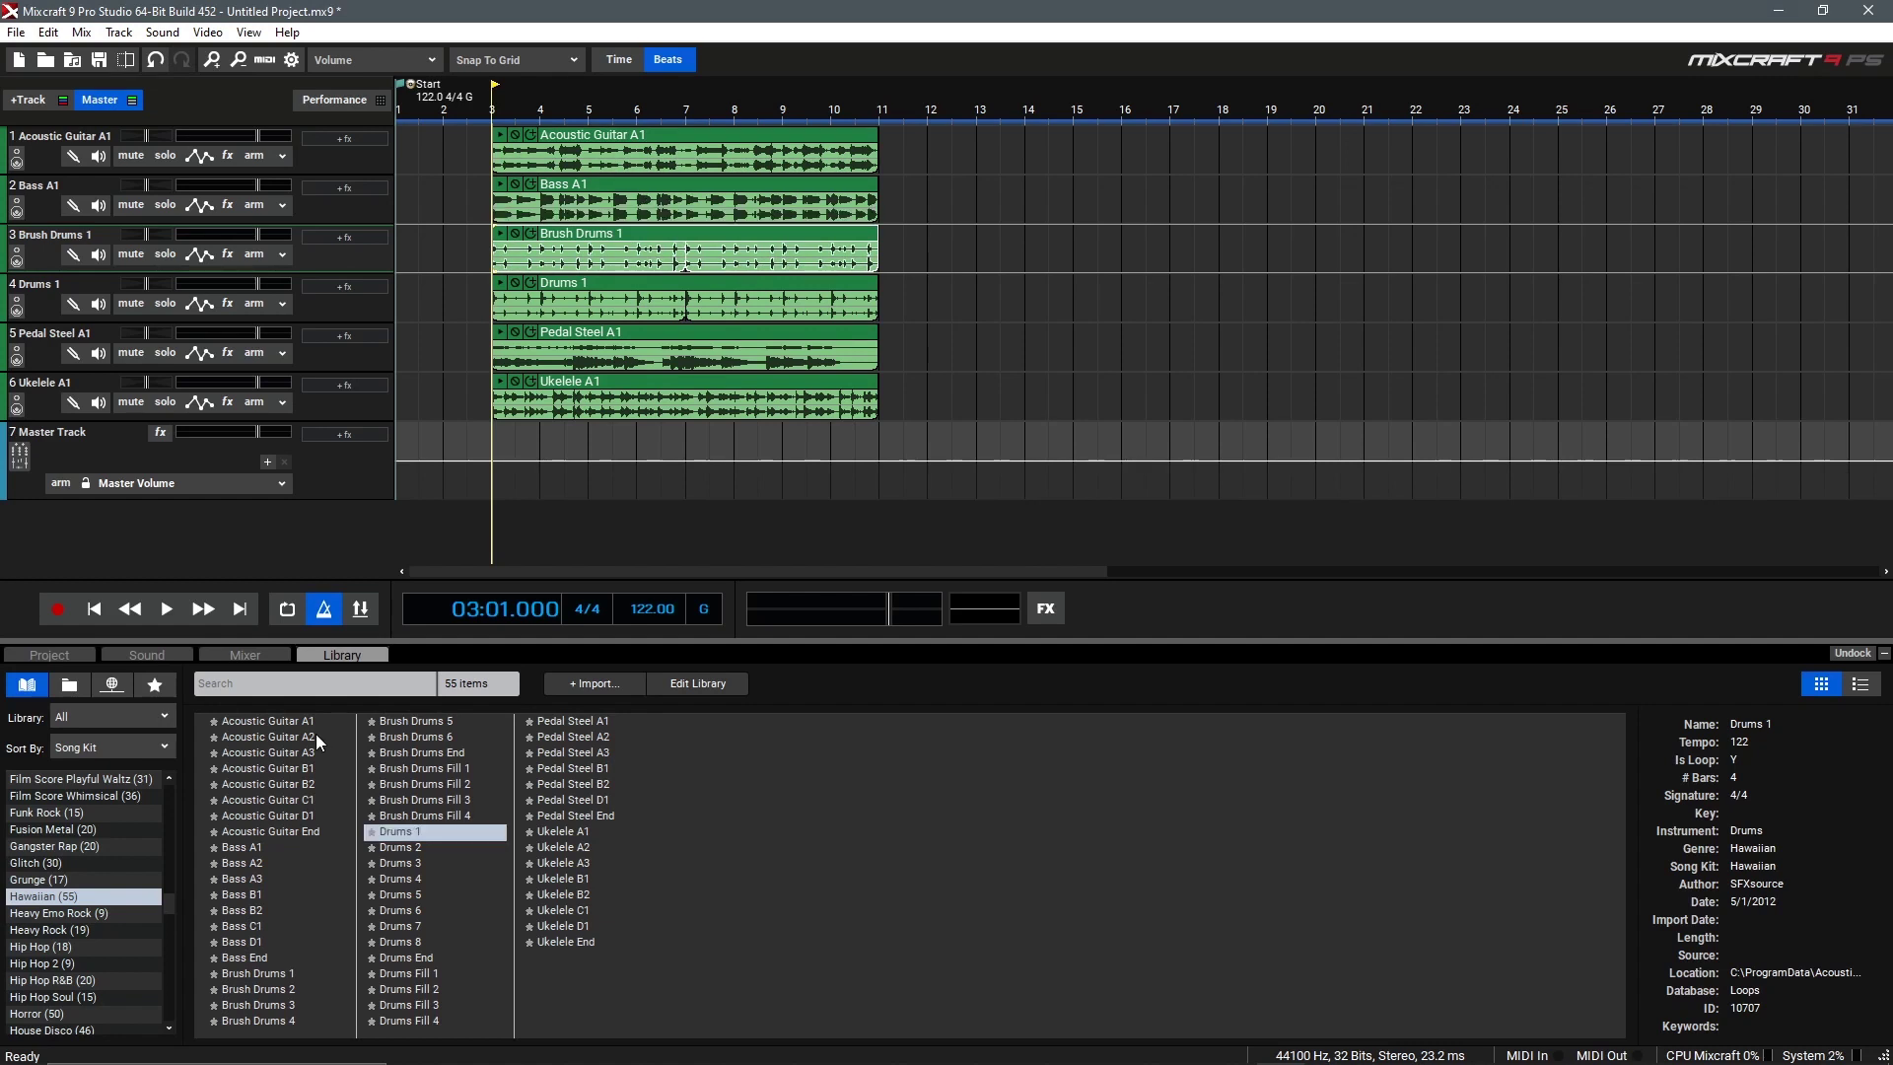
# Append the follow-on guitar loops to track 1, ending with Acoustic Guitar End
pyautogui.doubleClick(267, 736)
pyautogui.doubleClick(247, 800)
pyautogui.doubleClick(296, 816)
pyautogui.click(286, 831)
pyautogui.doubleClick(286, 831)
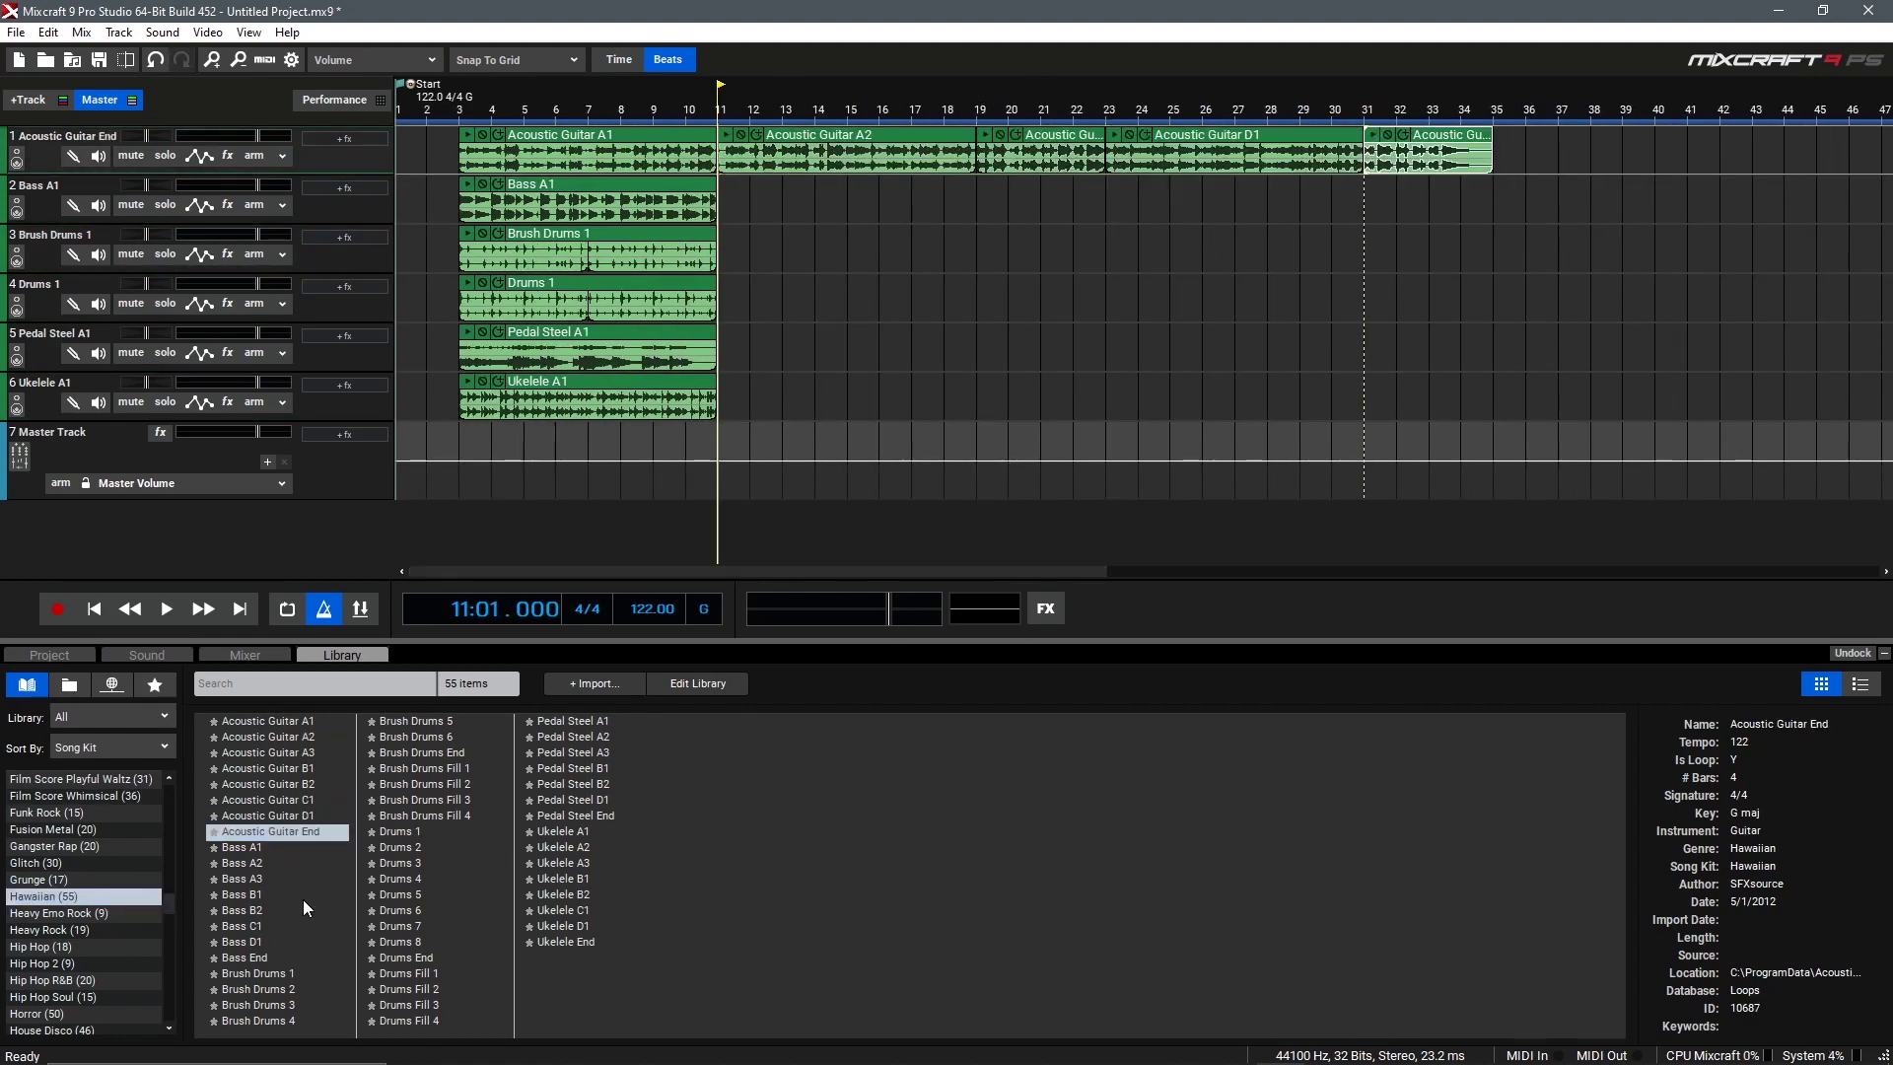
# Add Bass A2, C1, D1 and Bass End to the bass track
pyautogui.doubleClick(246, 863)
pyautogui.doubleClick(247, 926)
pyautogui.doubleClick(246, 941)
pyautogui.doubleClick(242, 957)
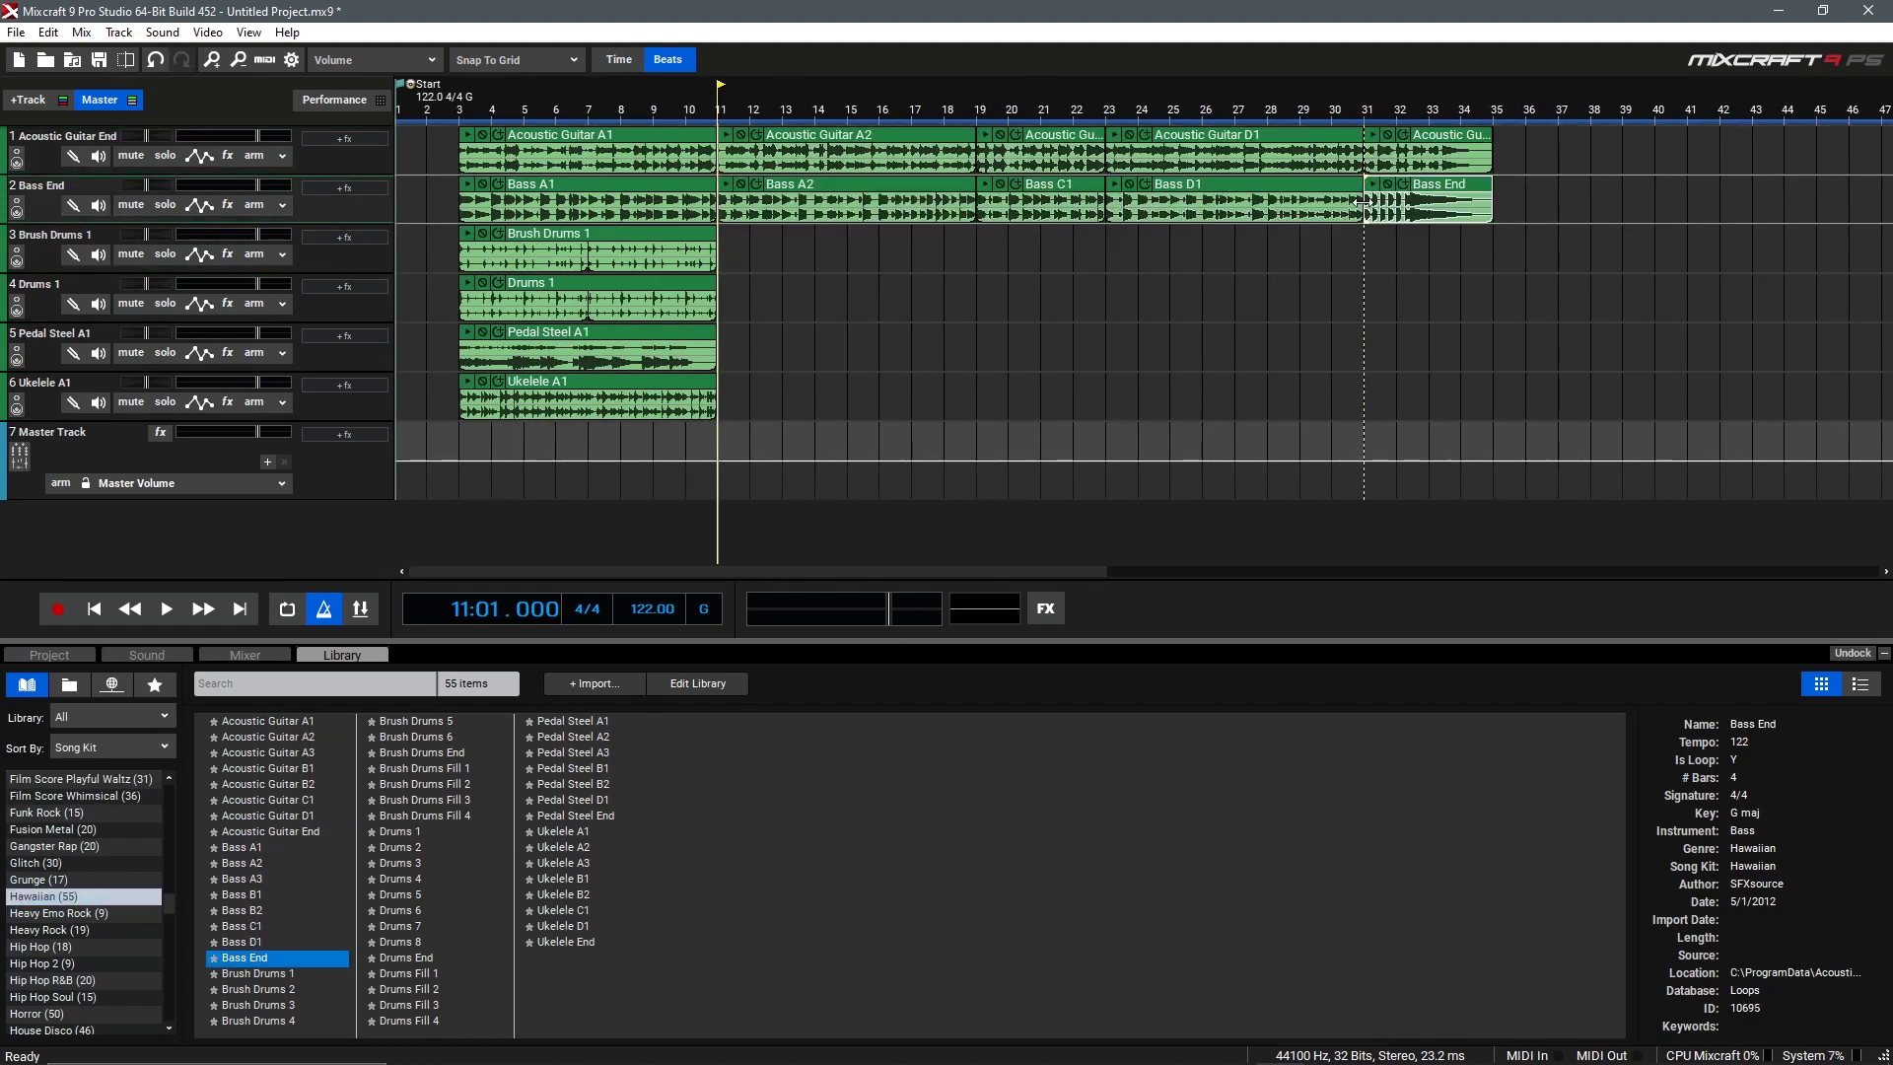
# Add Pedal Steel A2 and D1 to track 5, with Pedal Steel End at bar 31
pyautogui.doubleClick(572, 737)
pyautogui.doubleClick(572, 799)
pyautogui.moveTo(577, 815); pyautogui.dragTo(1376, 347)
# Add Ukelele A2, C1, D1 and End at bar 31, and loop Brush Drums 1 to bar 31
pyautogui.moveTo(562, 847); pyautogui.dragTo(710, 399)
pyautogui.moveTo(562, 910); pyautogui.dragTo(974, 404)
pyautogui.moveTo(563, 926); pyautogui.dragTo(1114, 395)
pyautogui.doubleClick(567, 942)
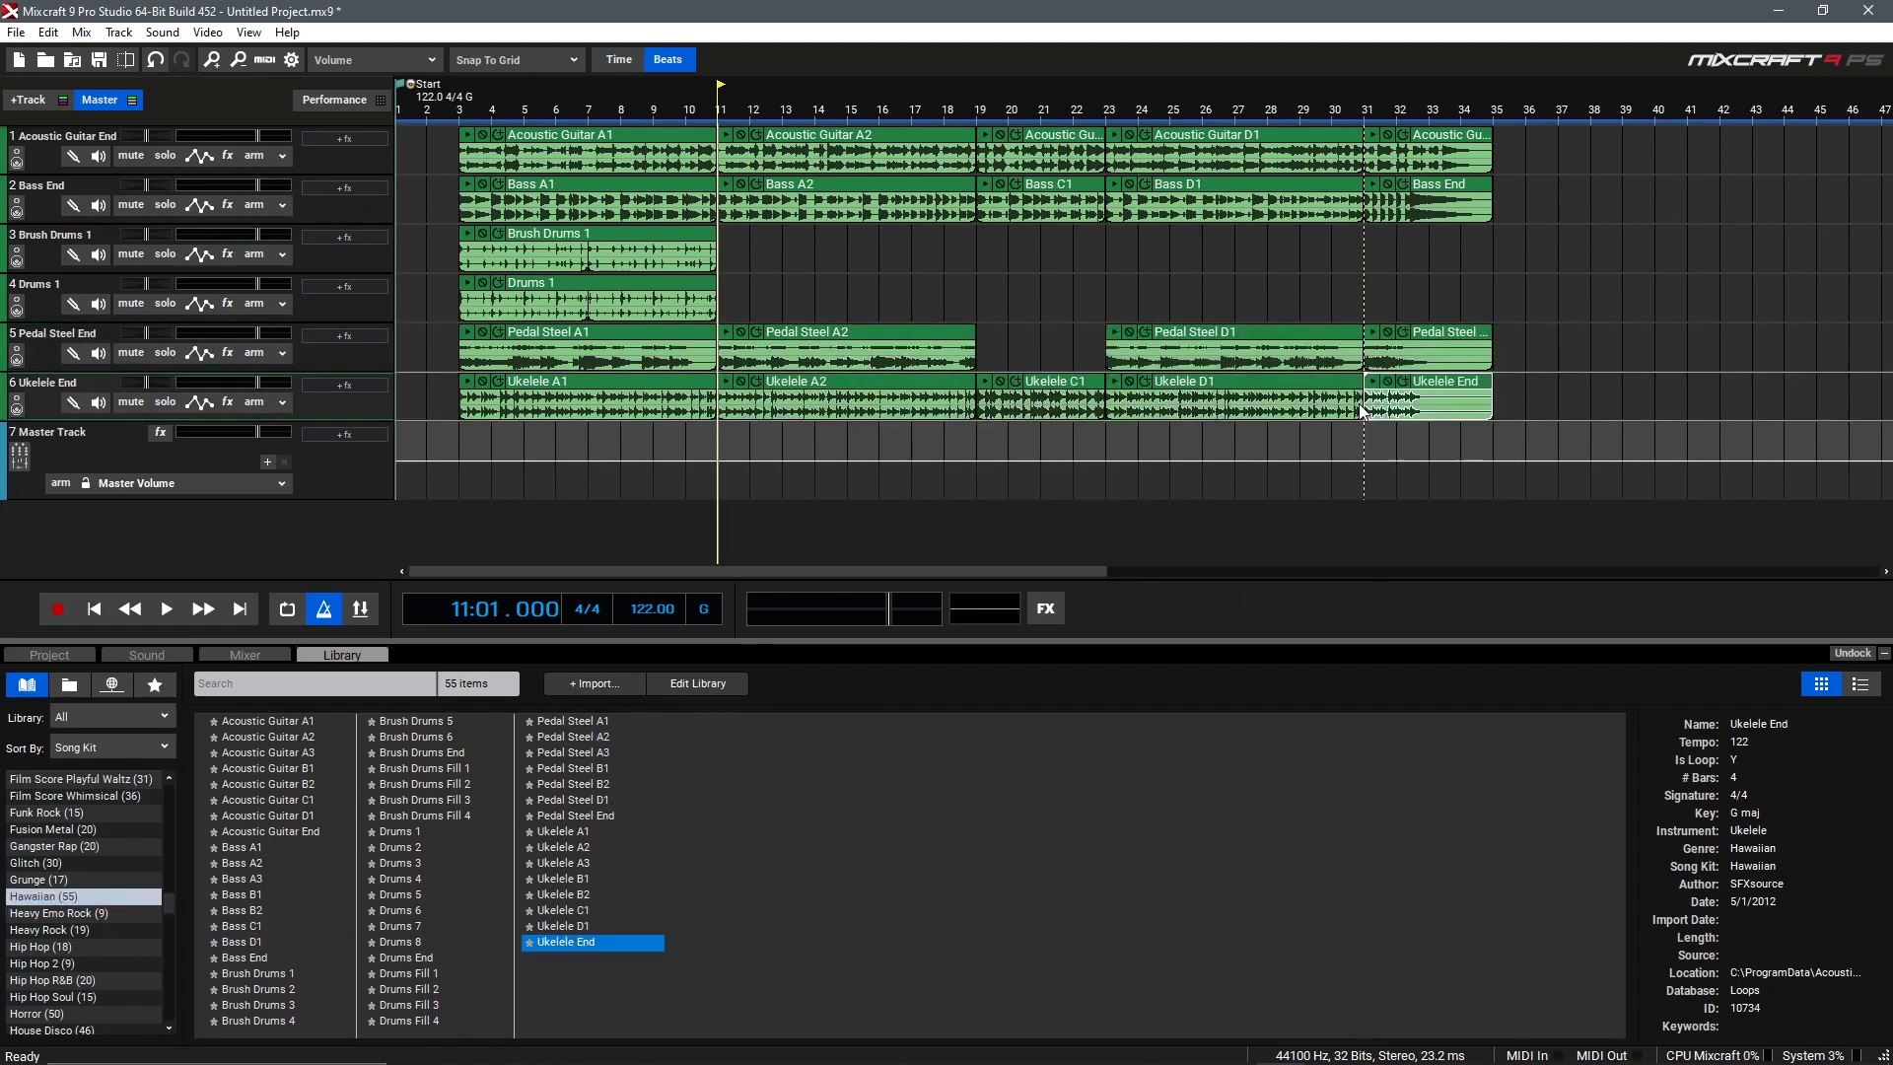
pyautogui.moveTo(422, 753); pyautogui.dragTo(1101, 275)
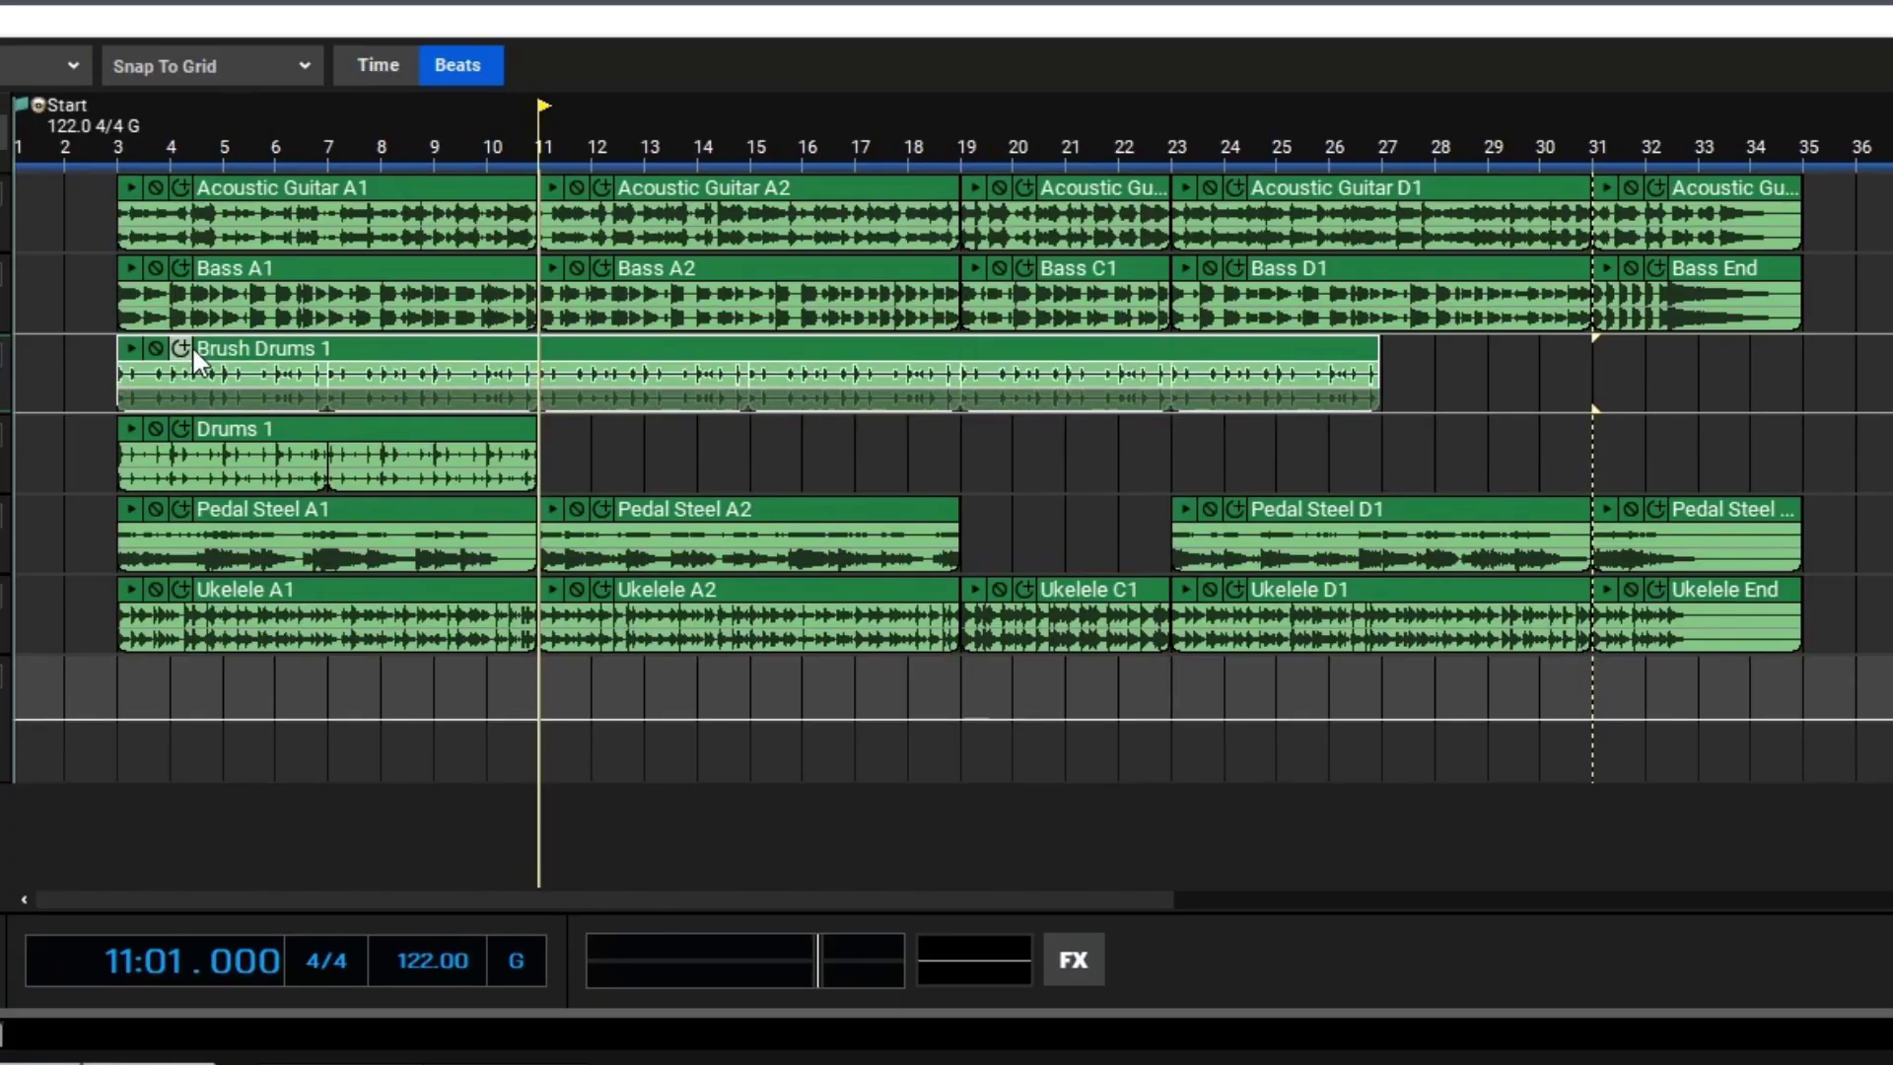
# Loop Drums 1 to bar 31 and place Brush Drums End and Drums End at bar 31
pyautogui.click(179, 431)
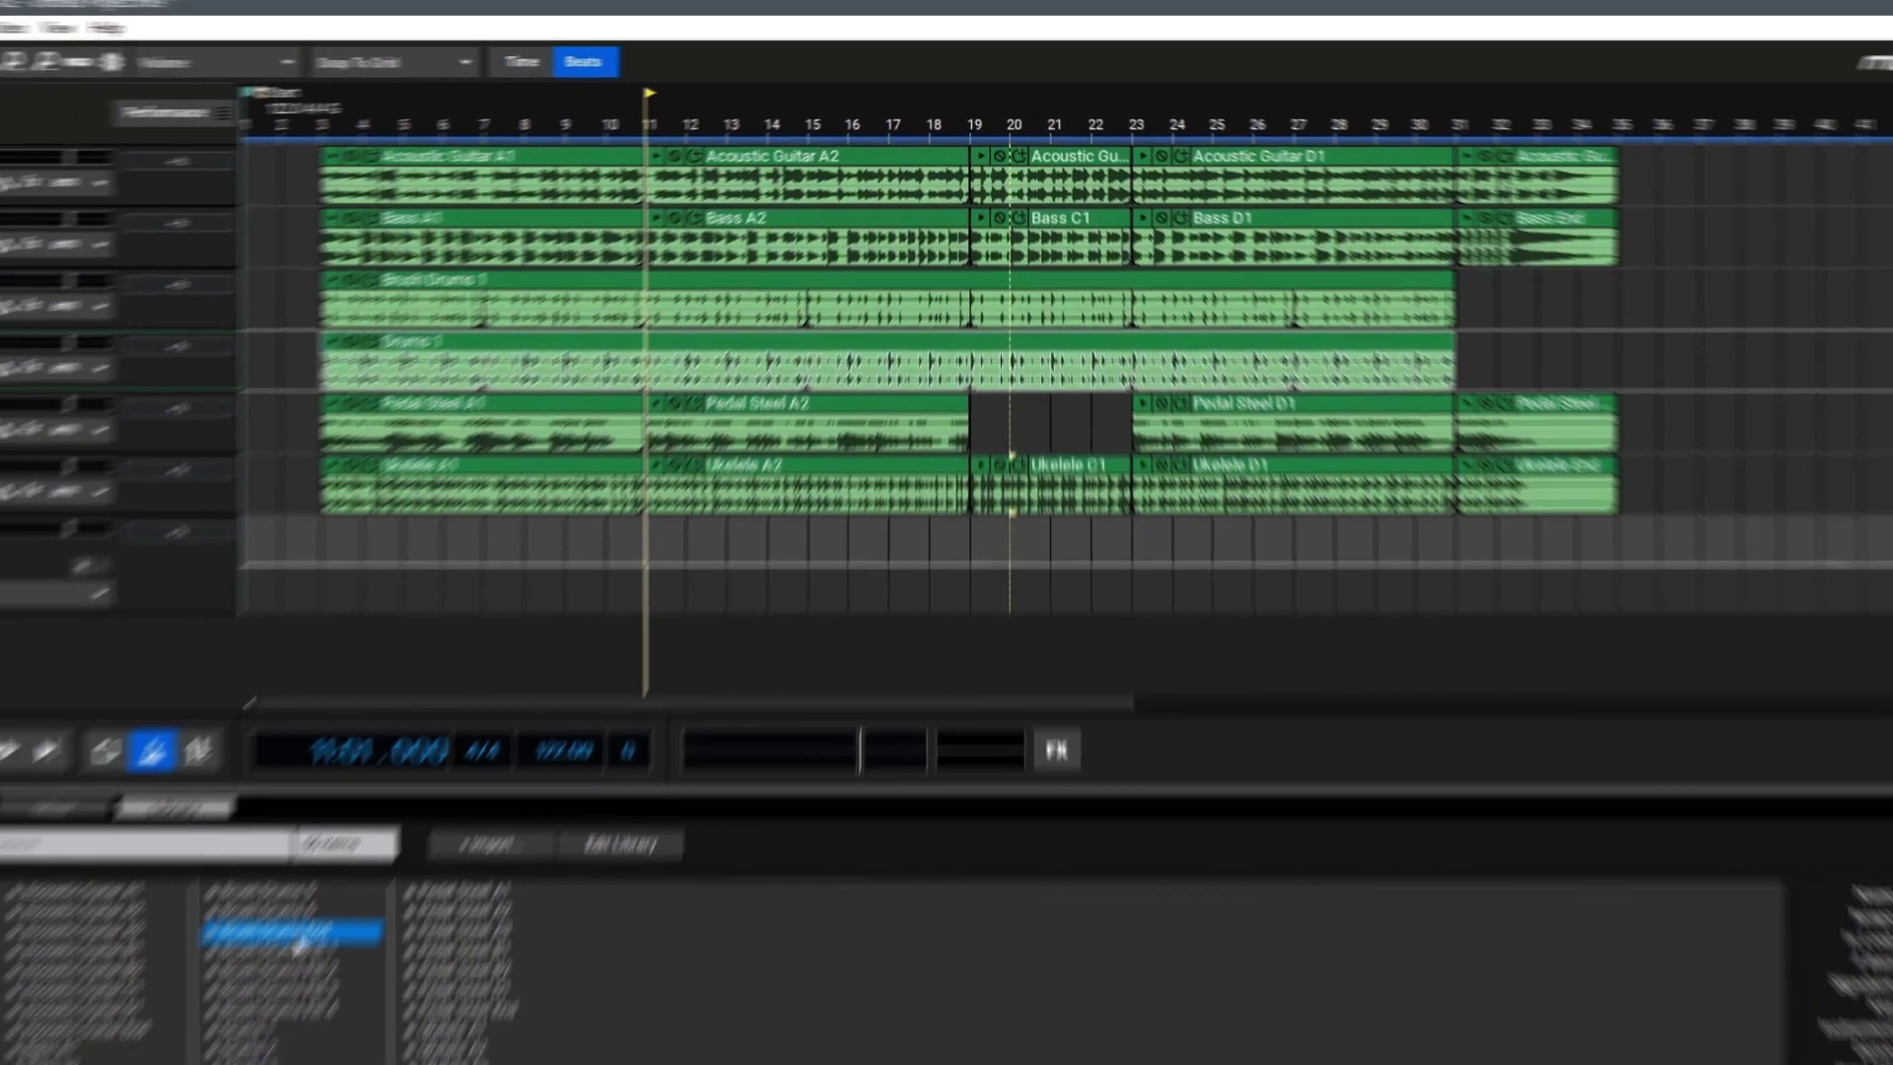
pyautogui.moveTo(422, 752)
pyautogui.mouseDown()
pyautogui.moveTo(1180, 416)
pyautogui.moveTo(1361, 309)
pyautogui.moveTo(1361, 257)
pyautogui.mouseUp()
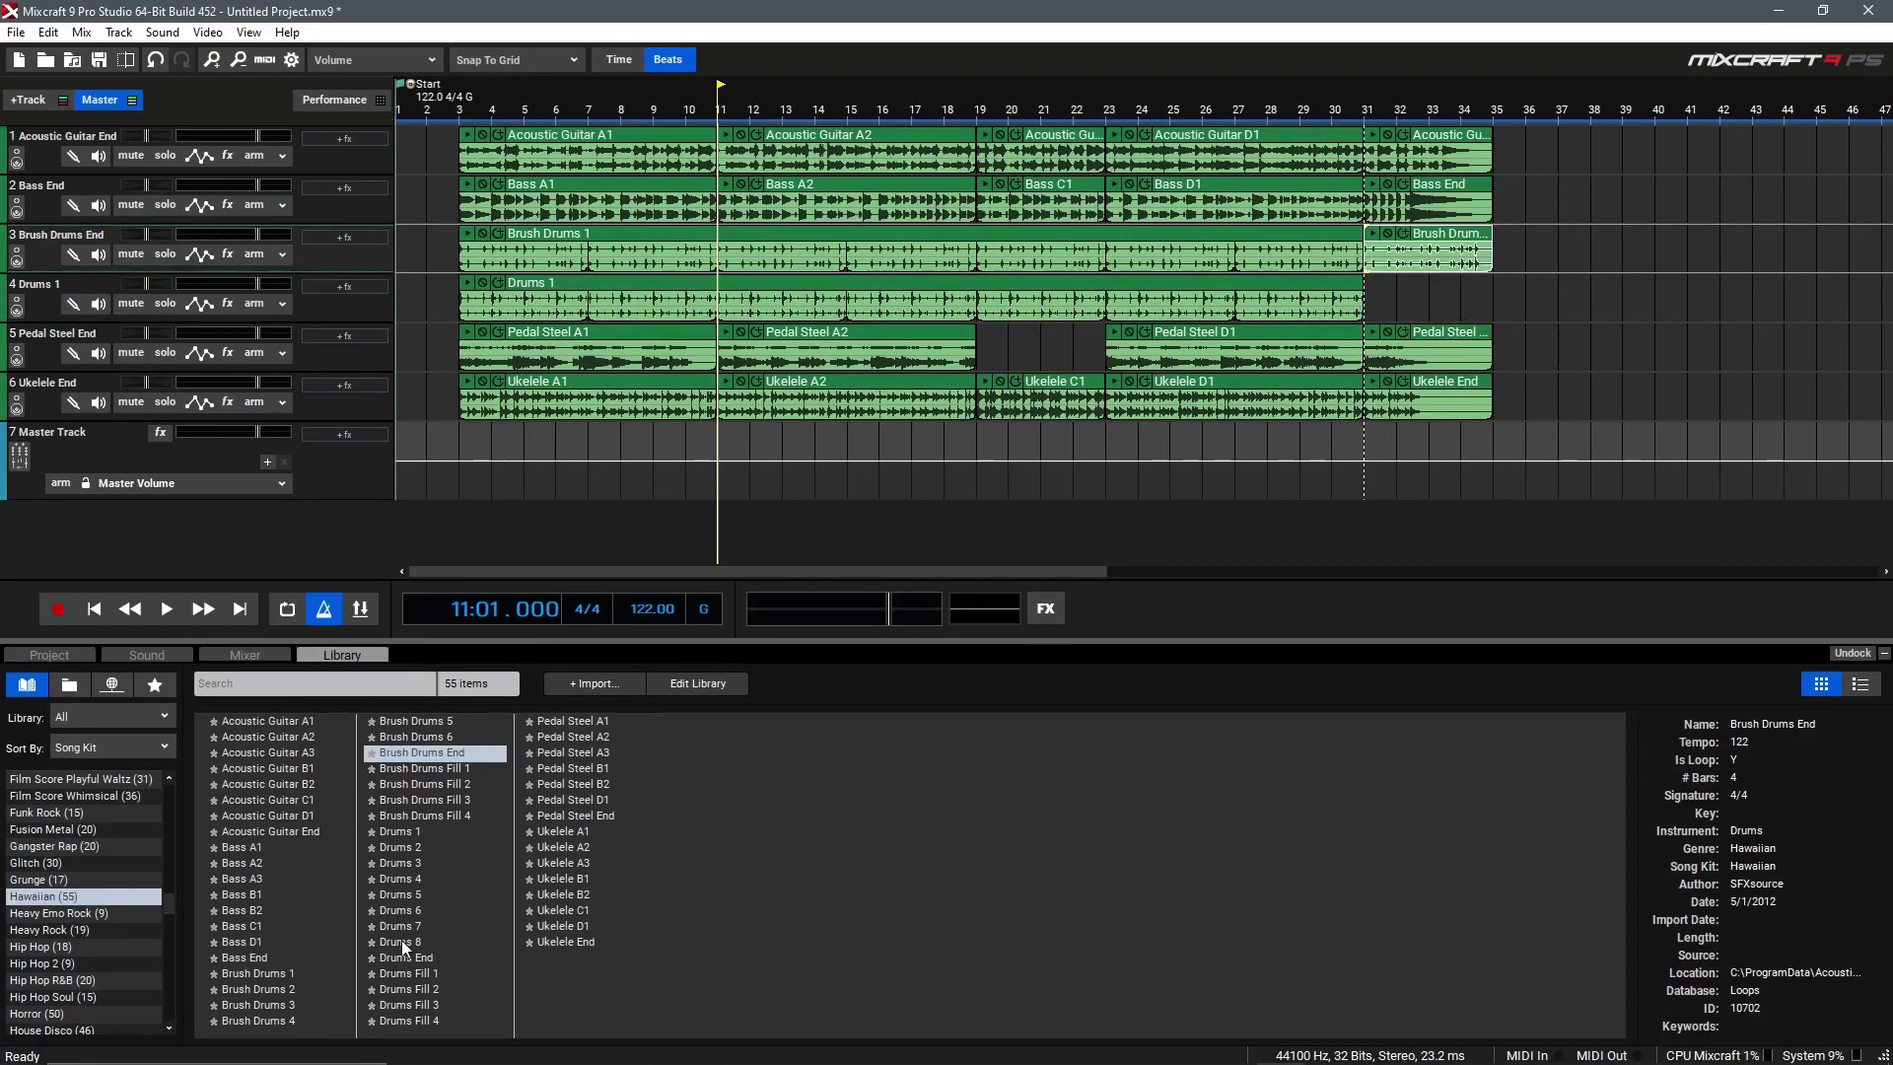
pyautogui.moveTo(406, 957)
pyautogui.mouseDown()
pyautogui.moveTo(706, 873)
pyautogui.moveTo(1326, 362)
pyautogui.moveTo(1361, 301)
pyautogui.mouseUp()
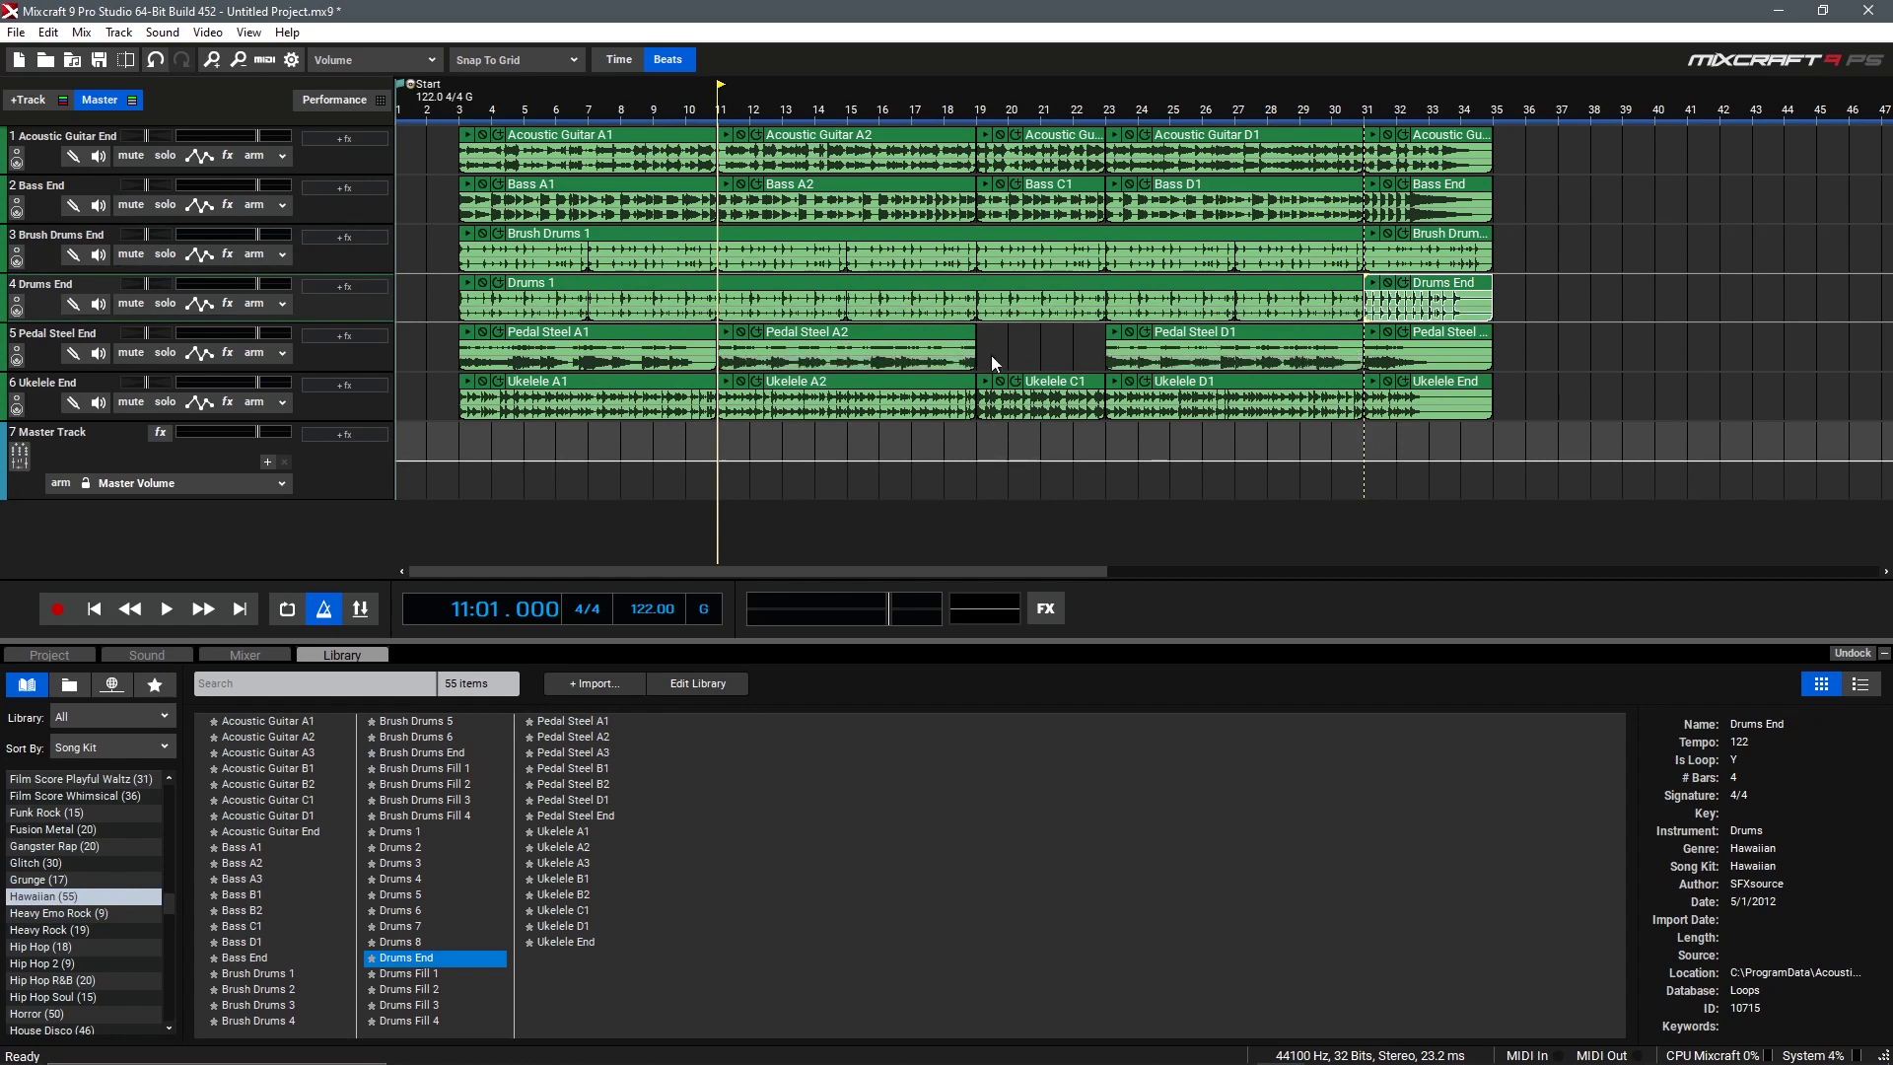
pyautogui.click(461, 113)
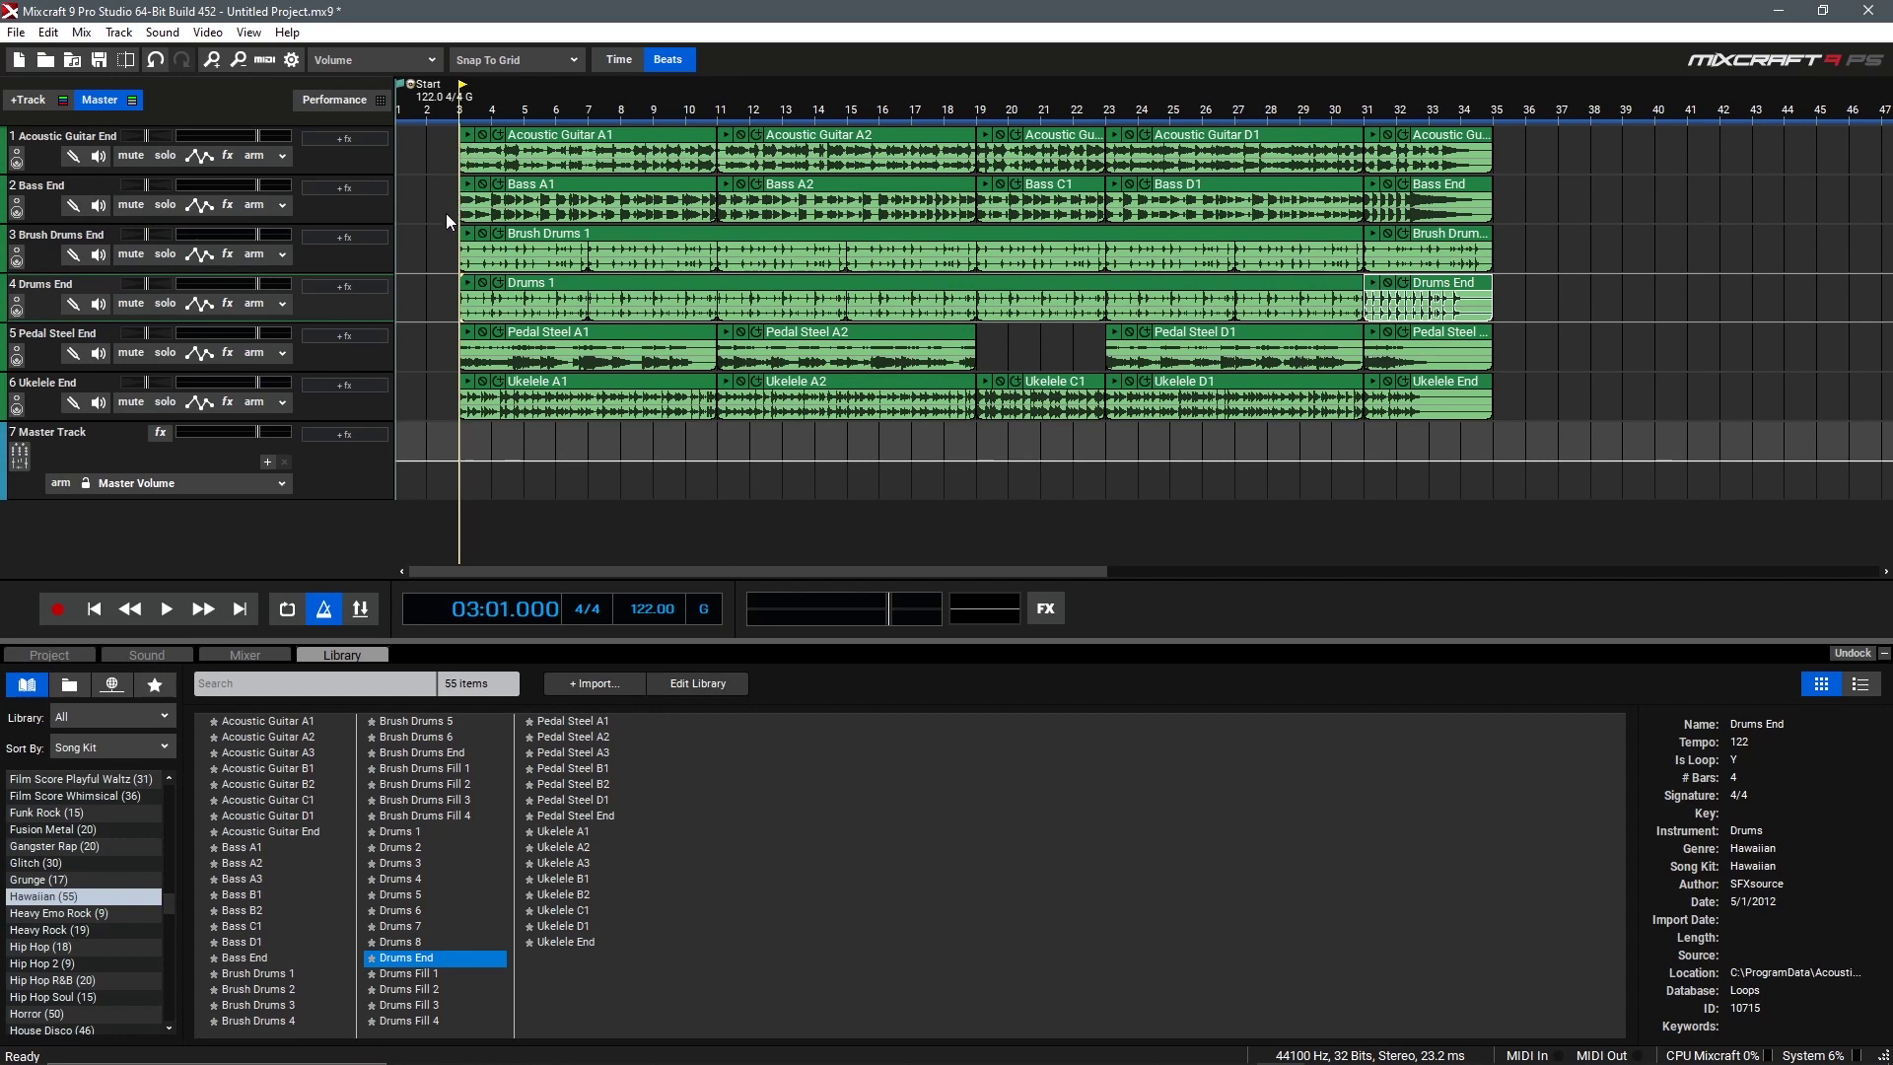
# Play the song from bar 3, then lower the master volume to -8.4 dB
pyautogui.press('space')
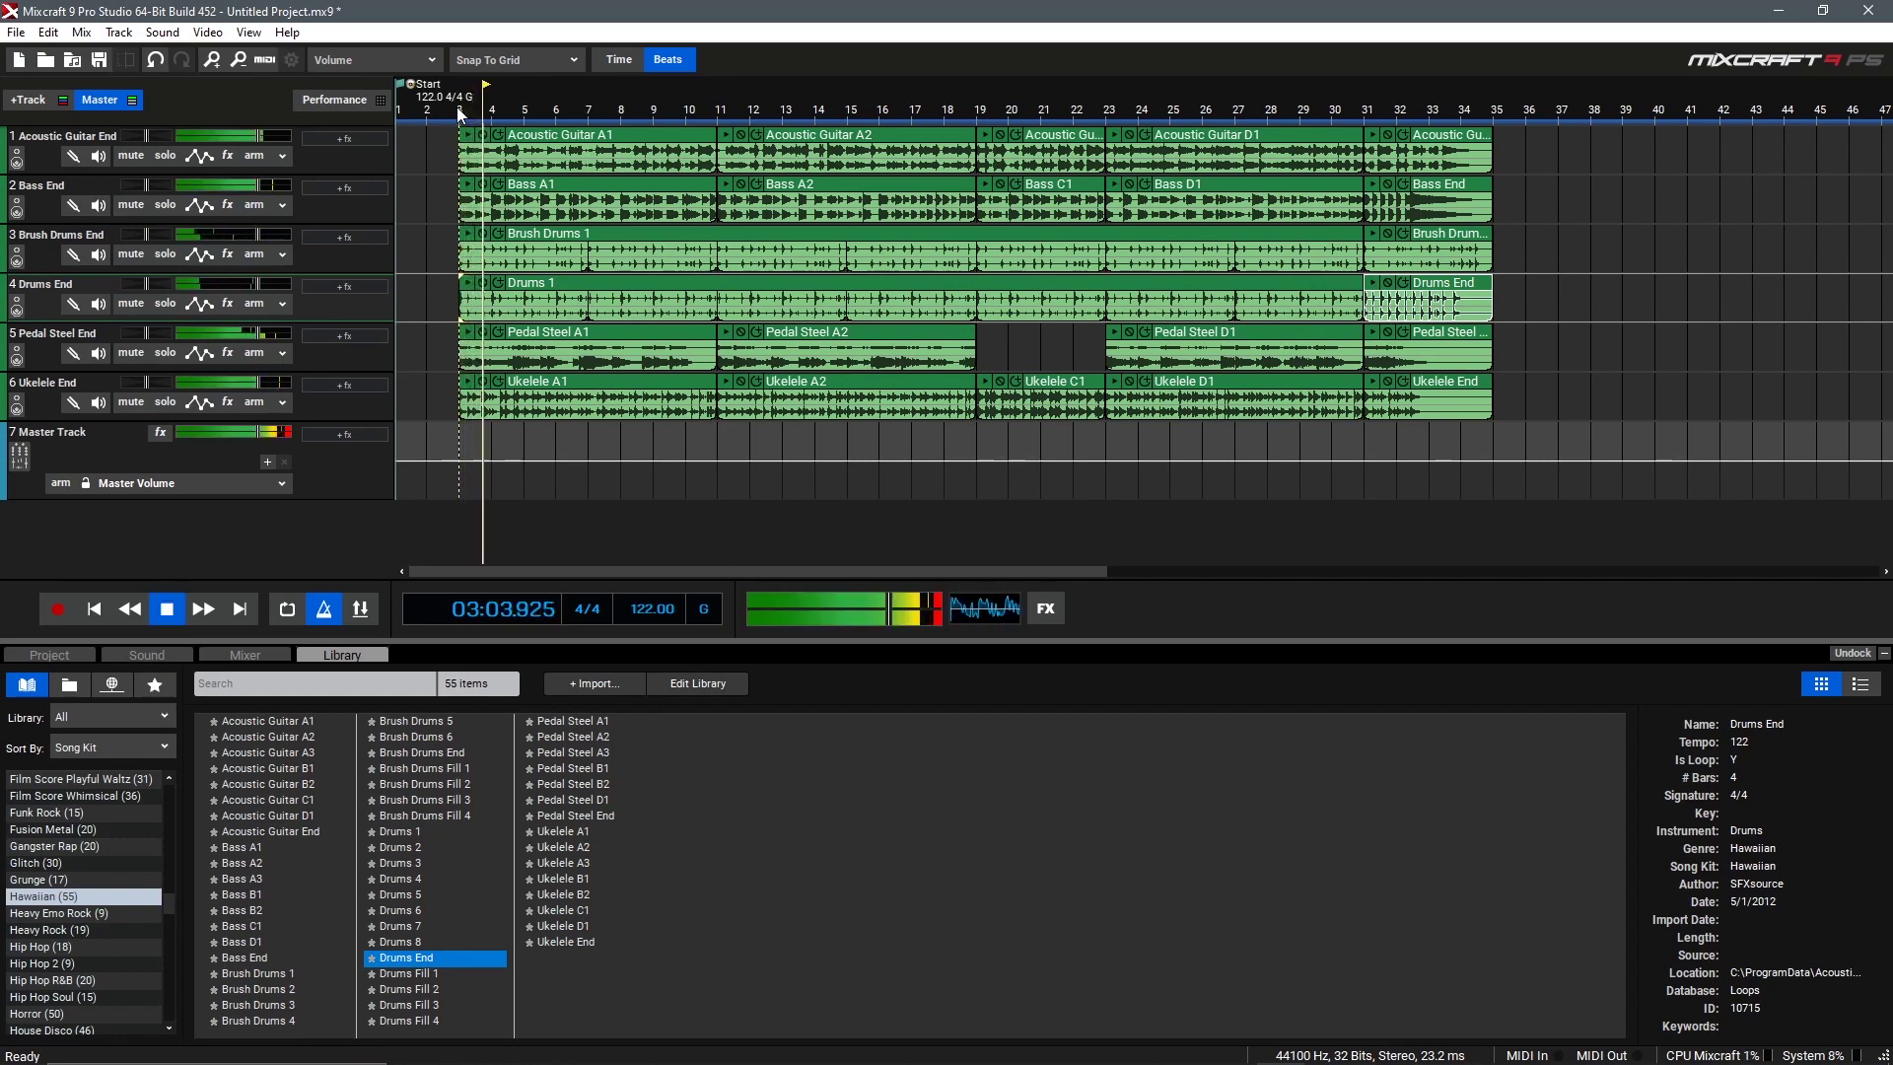
pyautogui.press('space')
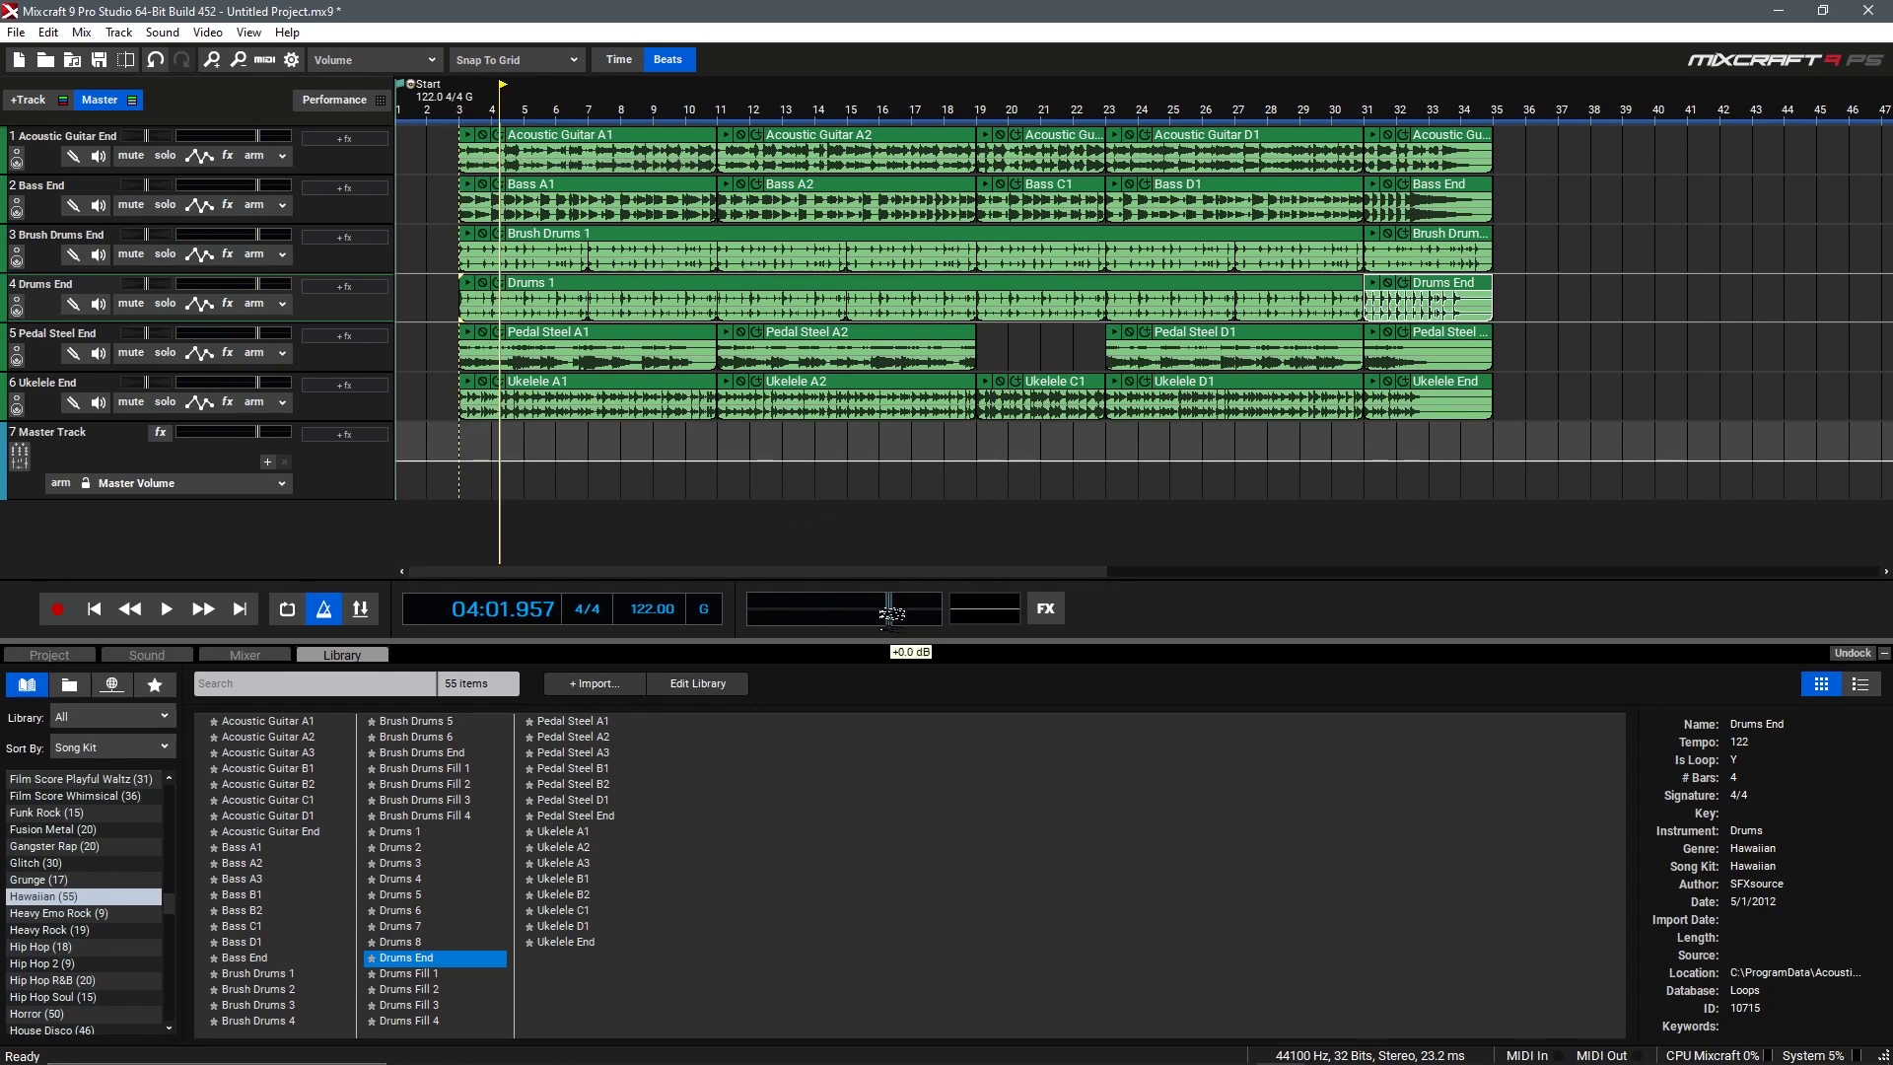
pyautogui.moveTo(885, 615); pyautogui.dragTo(829, 615)
pyautogui.click(463, 128)
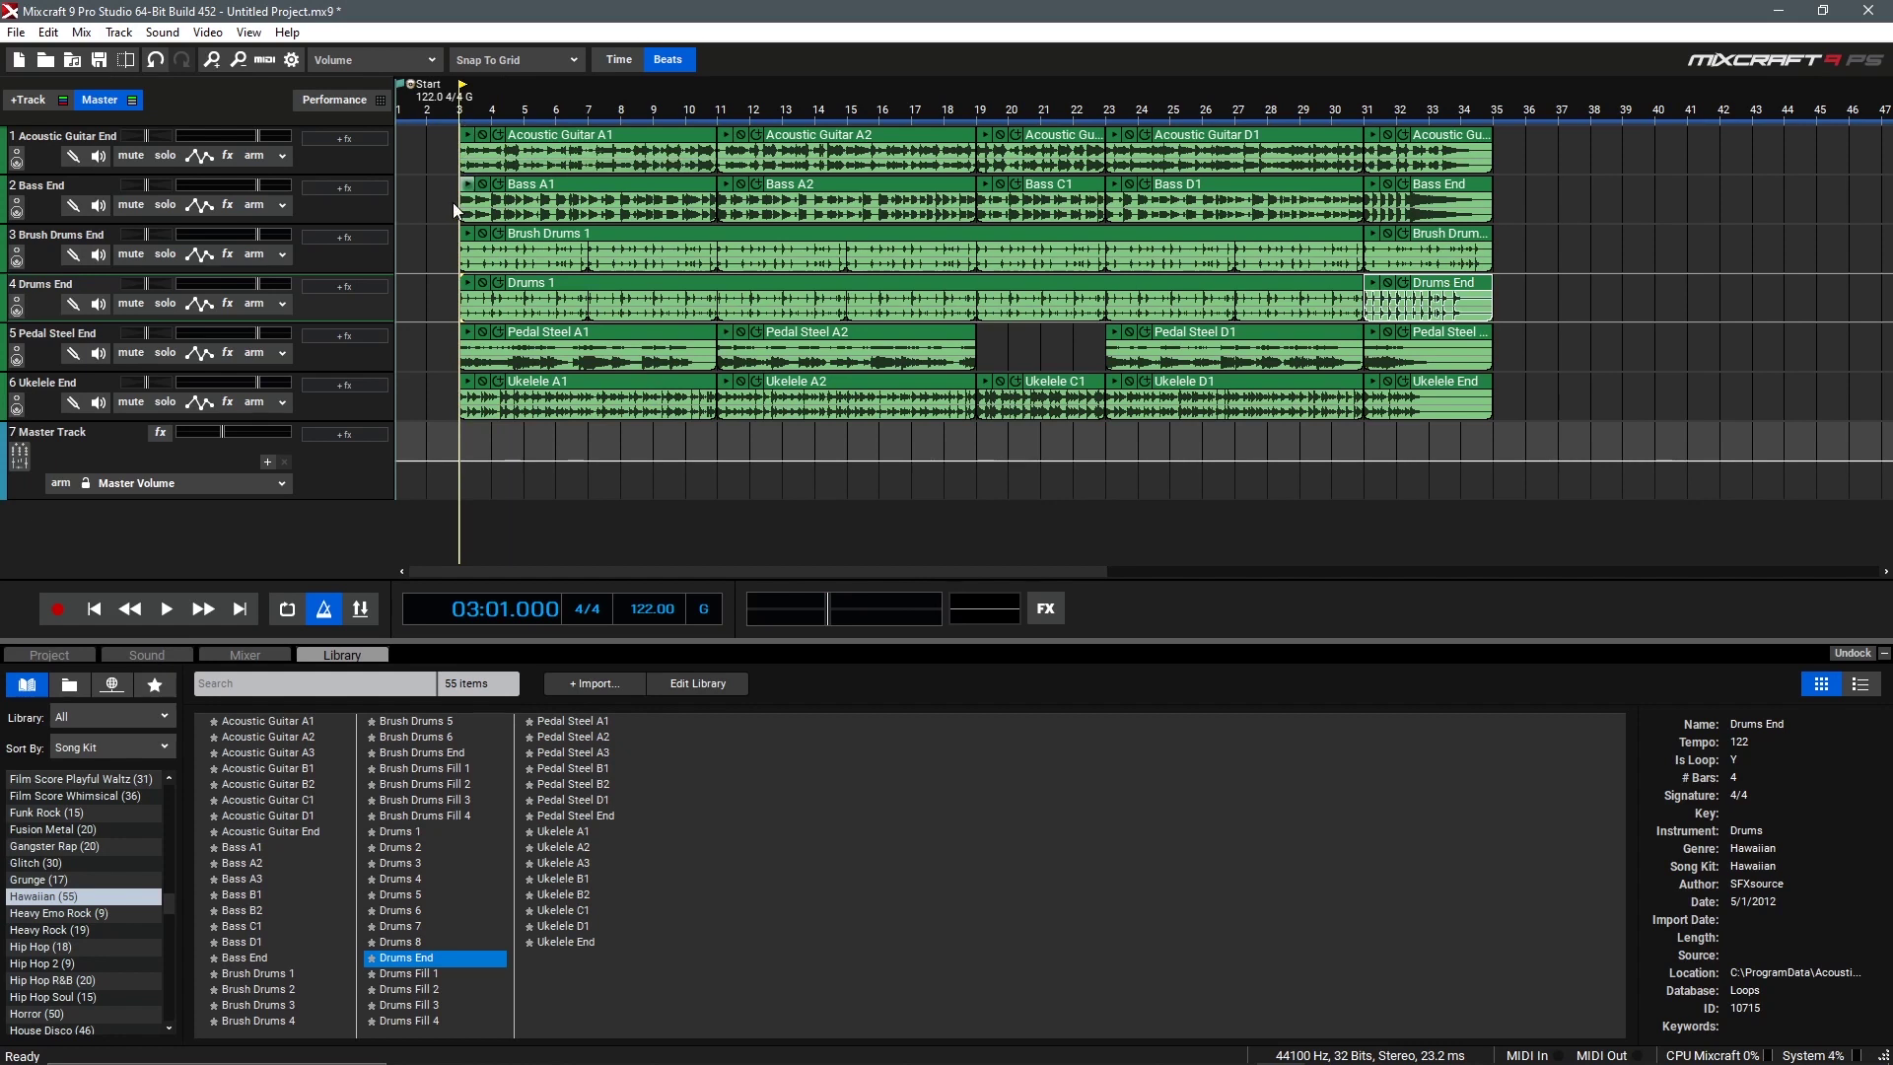
# Play the Hawaiian arrangement from bar 3, then open Module 3 Part 2.mx9 (92 bpm, E)
pyautogui.press('space')
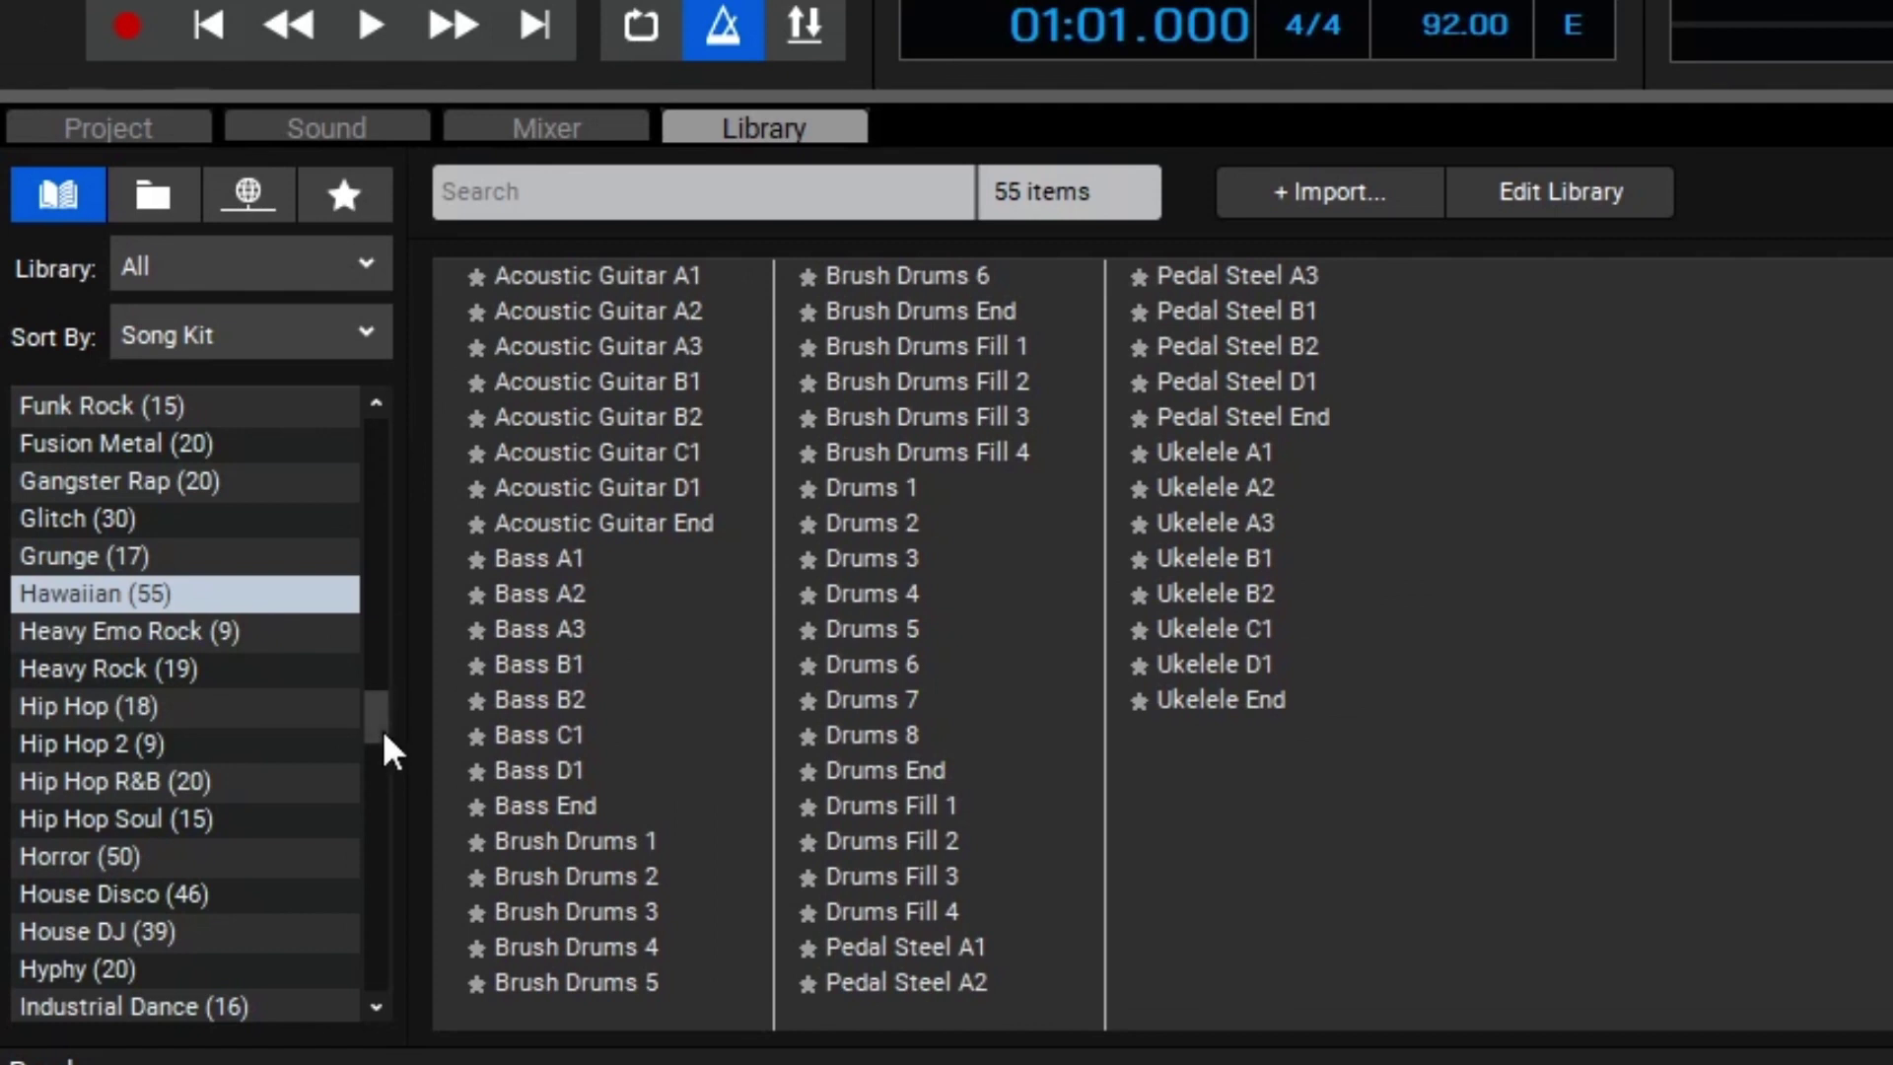
pyautogui.moveTo(383, 730); pyautogui.dragTo(323, 405)
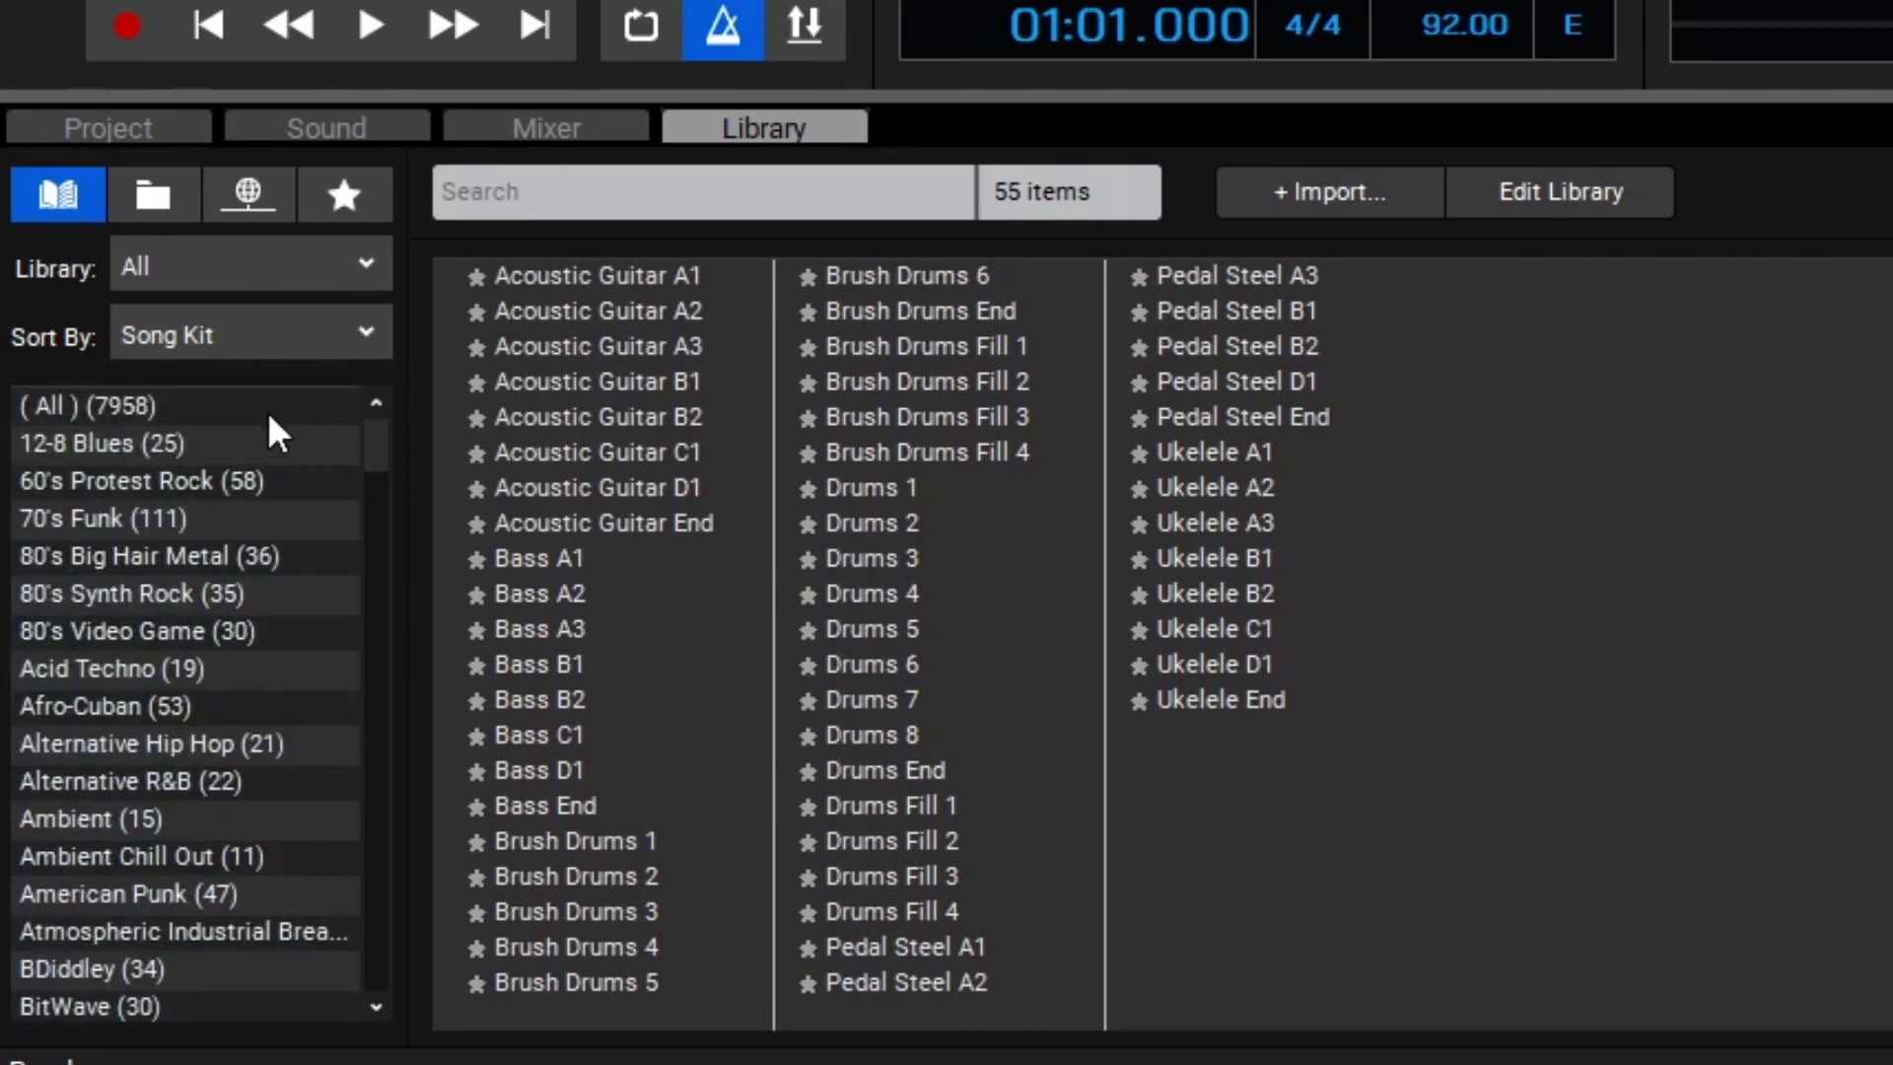
# Search the library across all genres for 'shaker'
pyautogui.click(147, 412)
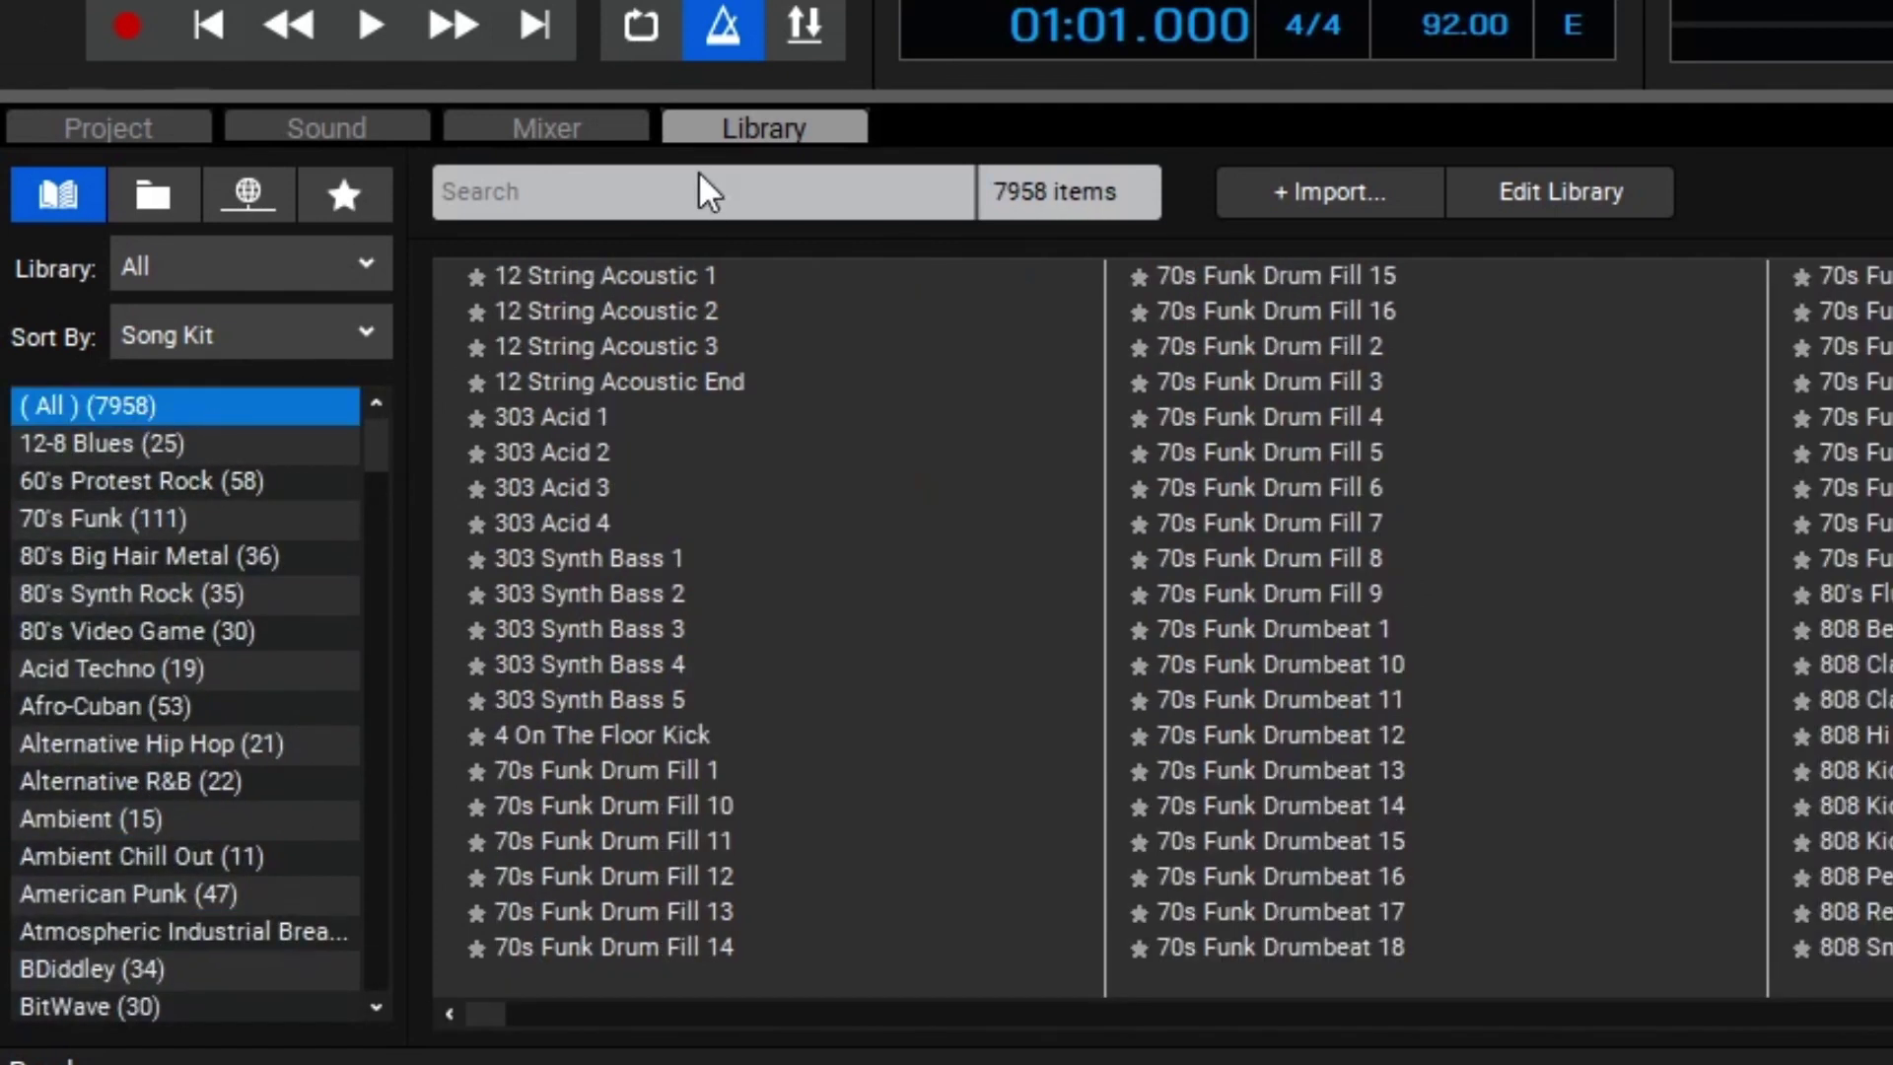
pyautogui.click(765, 180)
pyautogui.write('shaker')
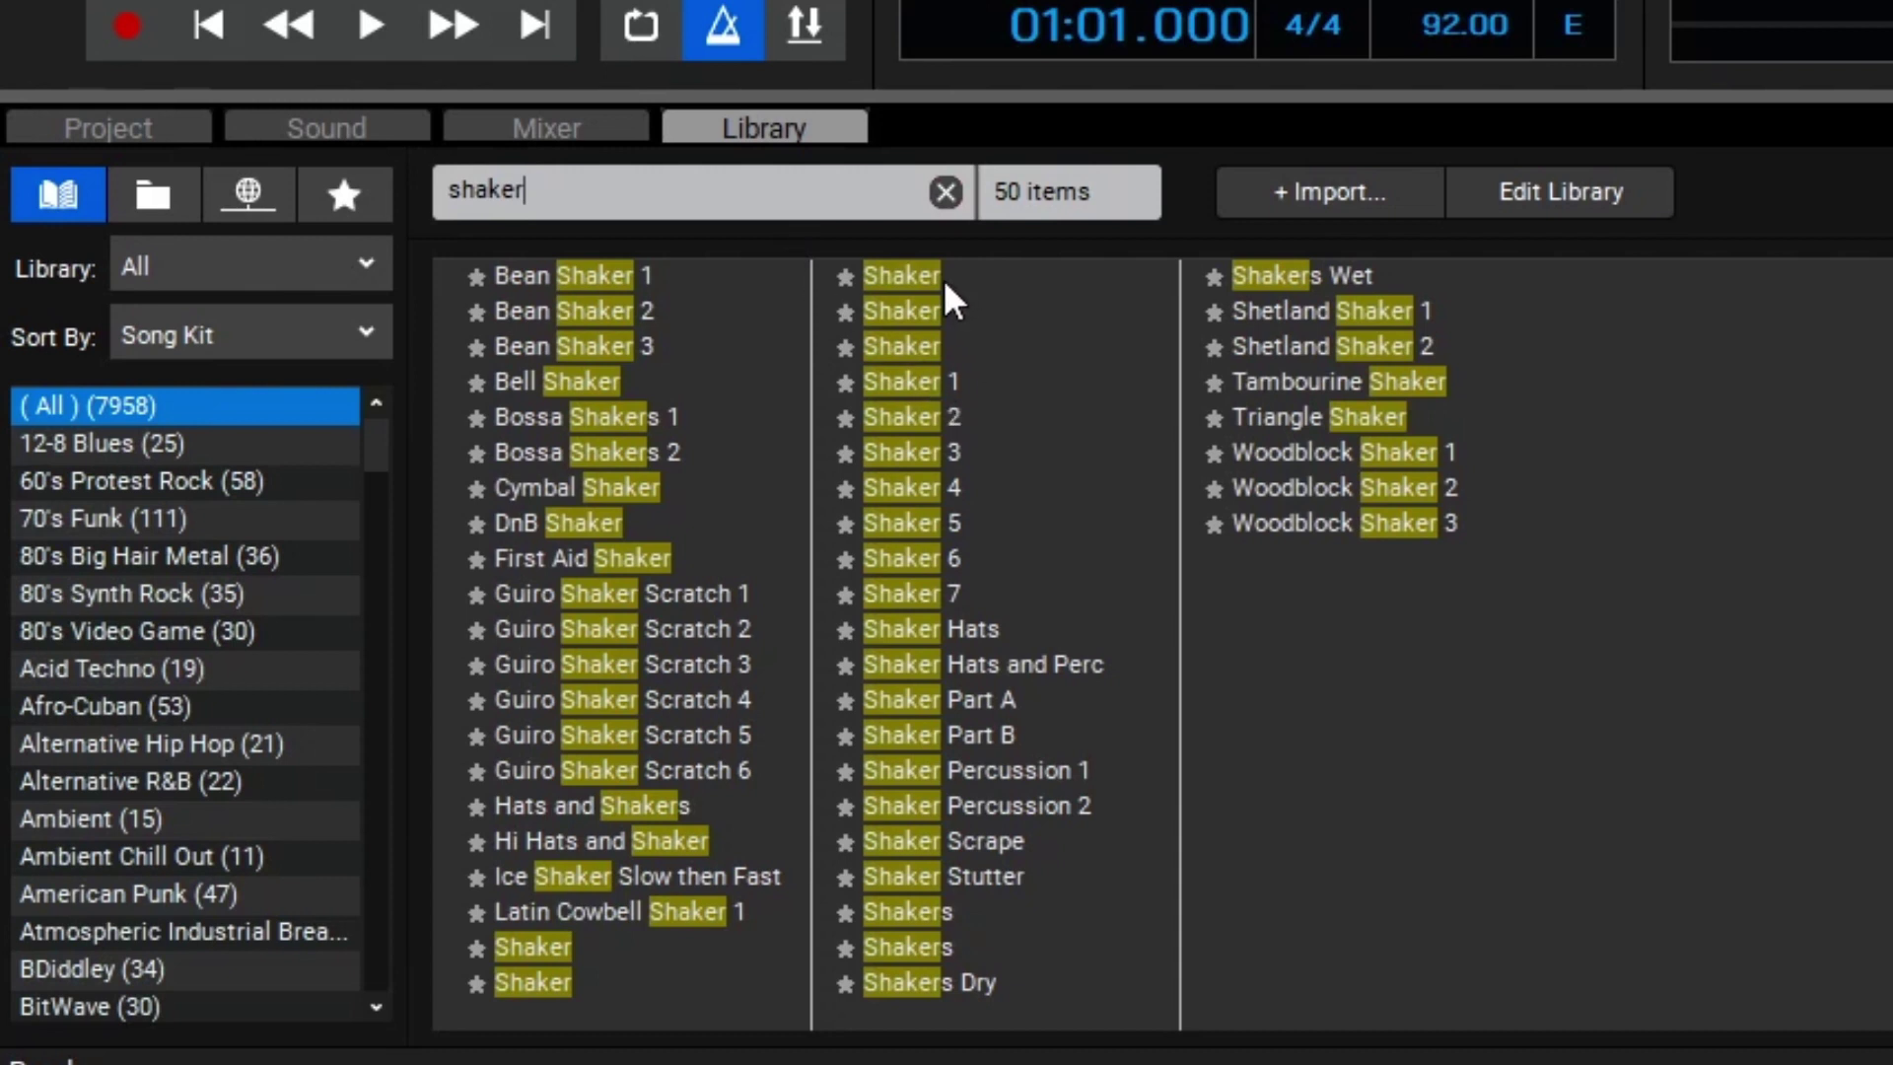
# Preview the shaker loop results, ending on Shaker 1 (120 tempo, 1 bar)
pyautogui.click(915, 279)
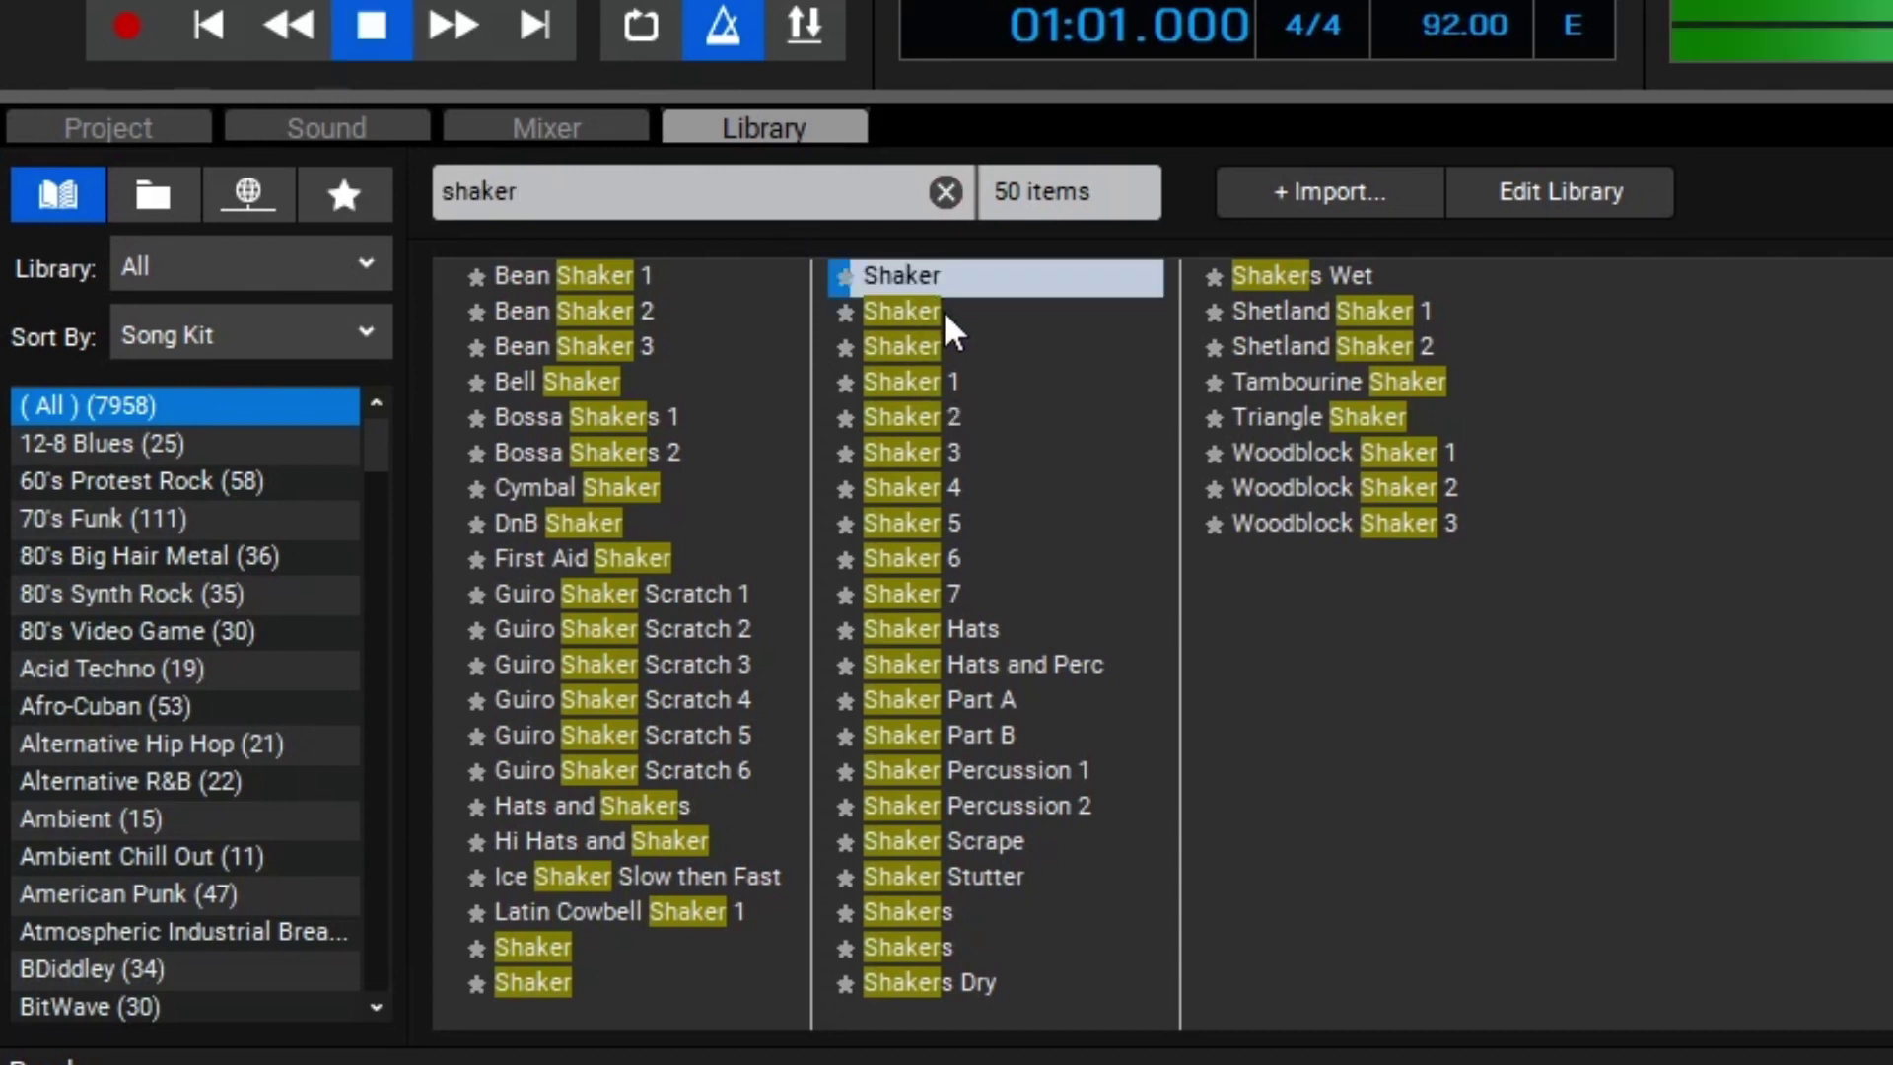
pyautogui.click(943, 311)
pyautogui.click(979, 350)
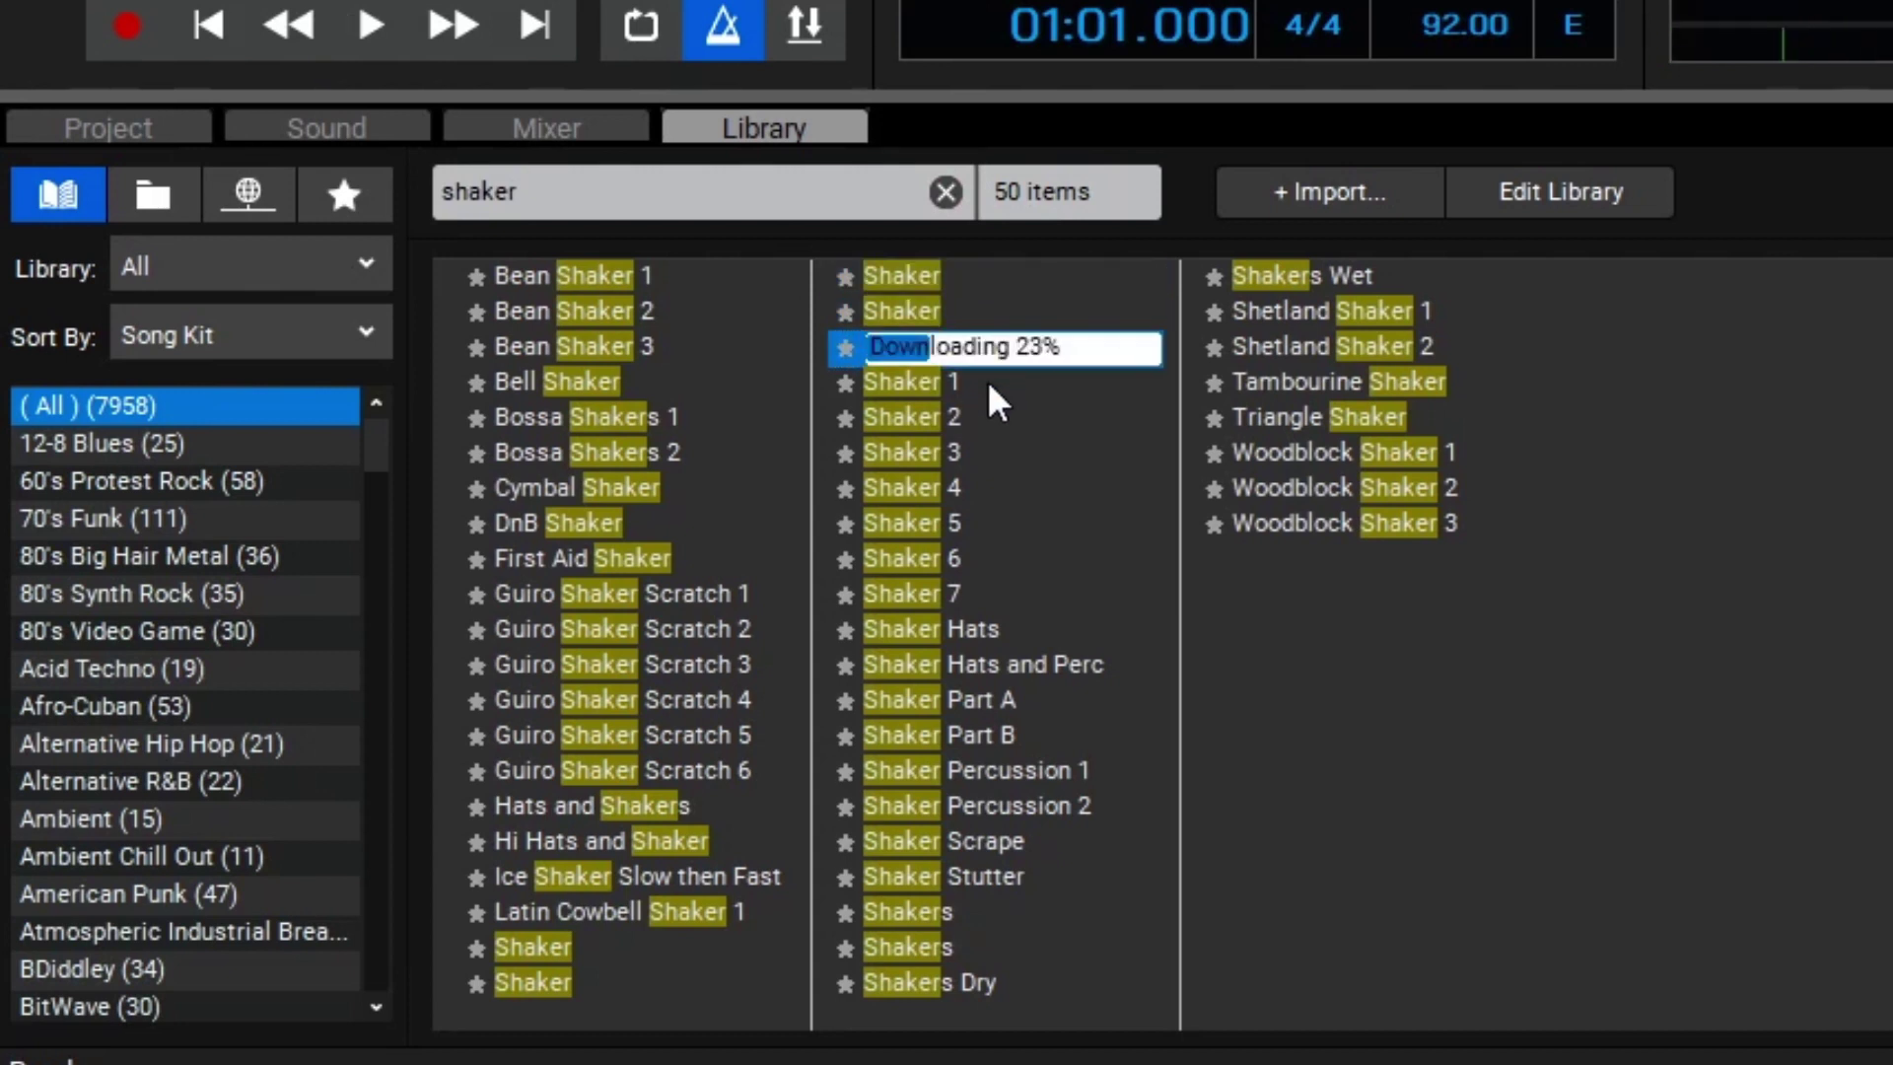
pyautogui.click(990, 382)
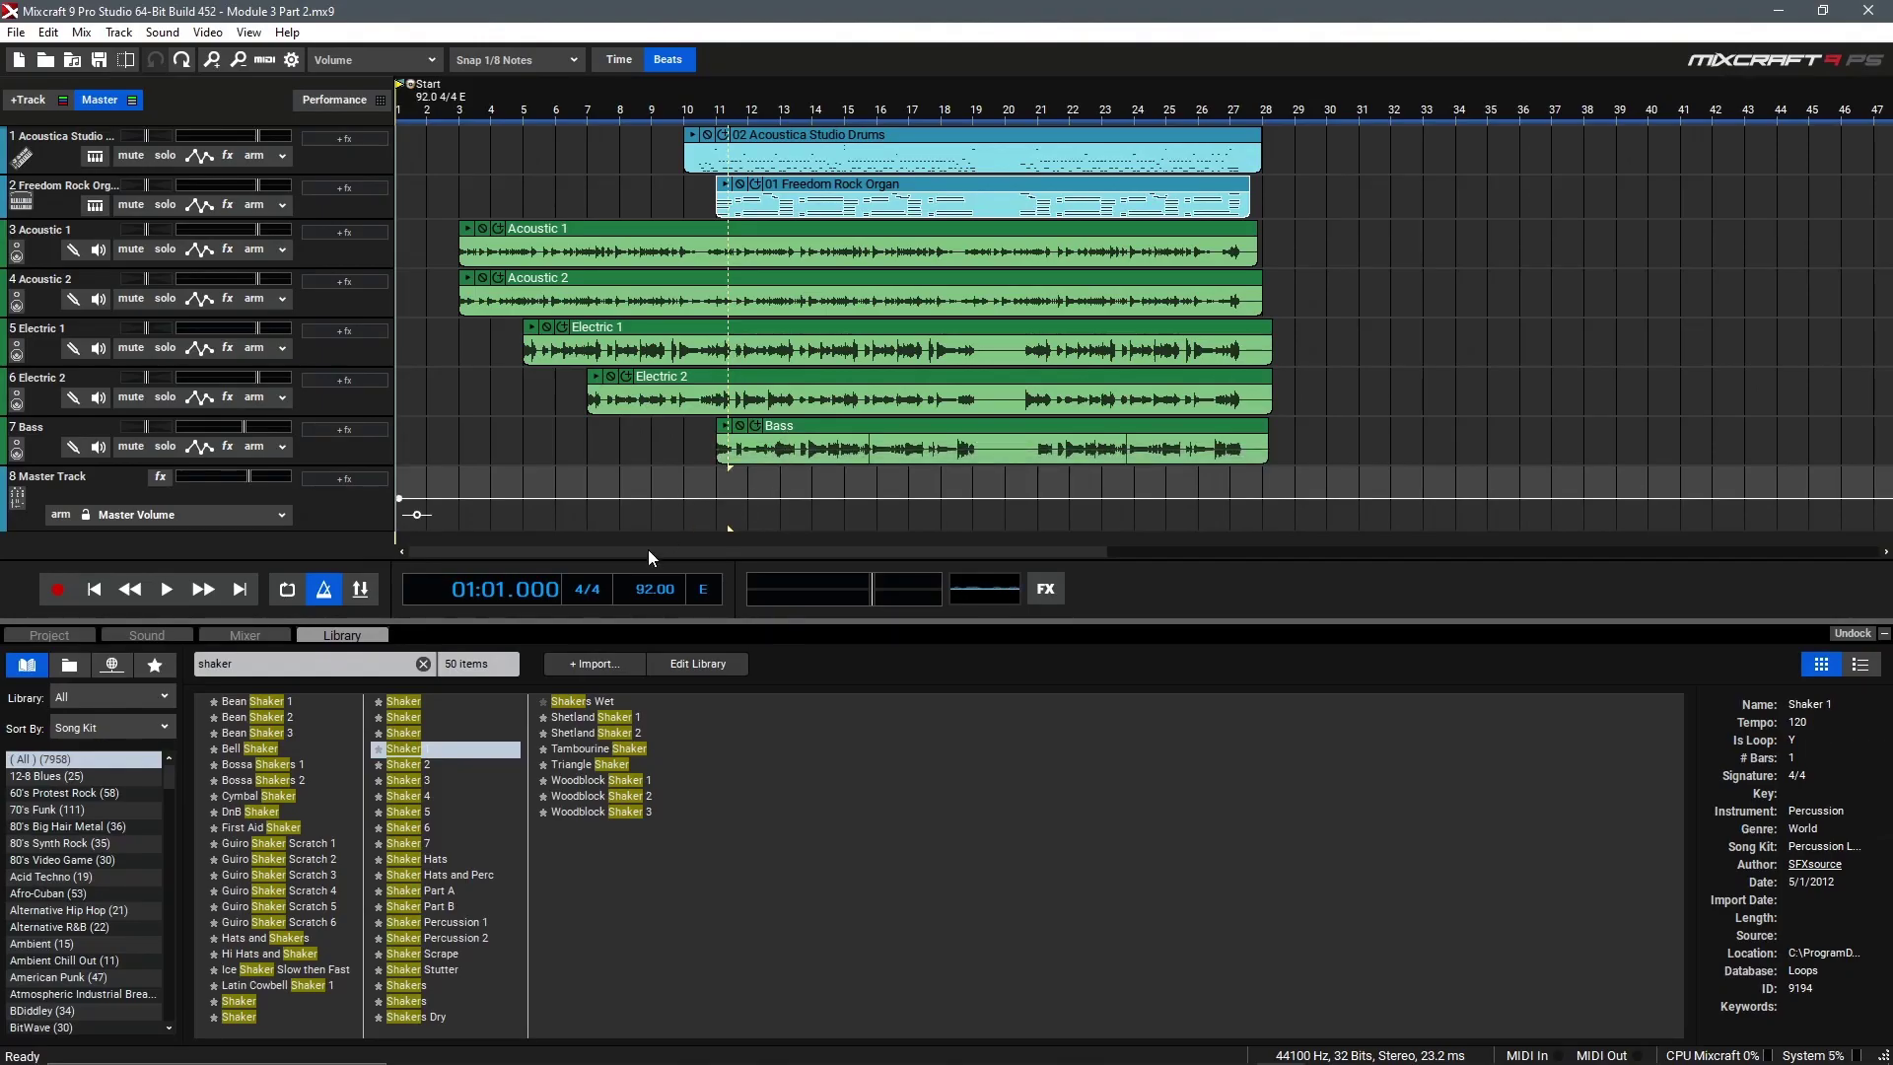
# Drop Shaker 1 from the Library onto a new track 9 at bar 11
pyautogui.click(47, 97)
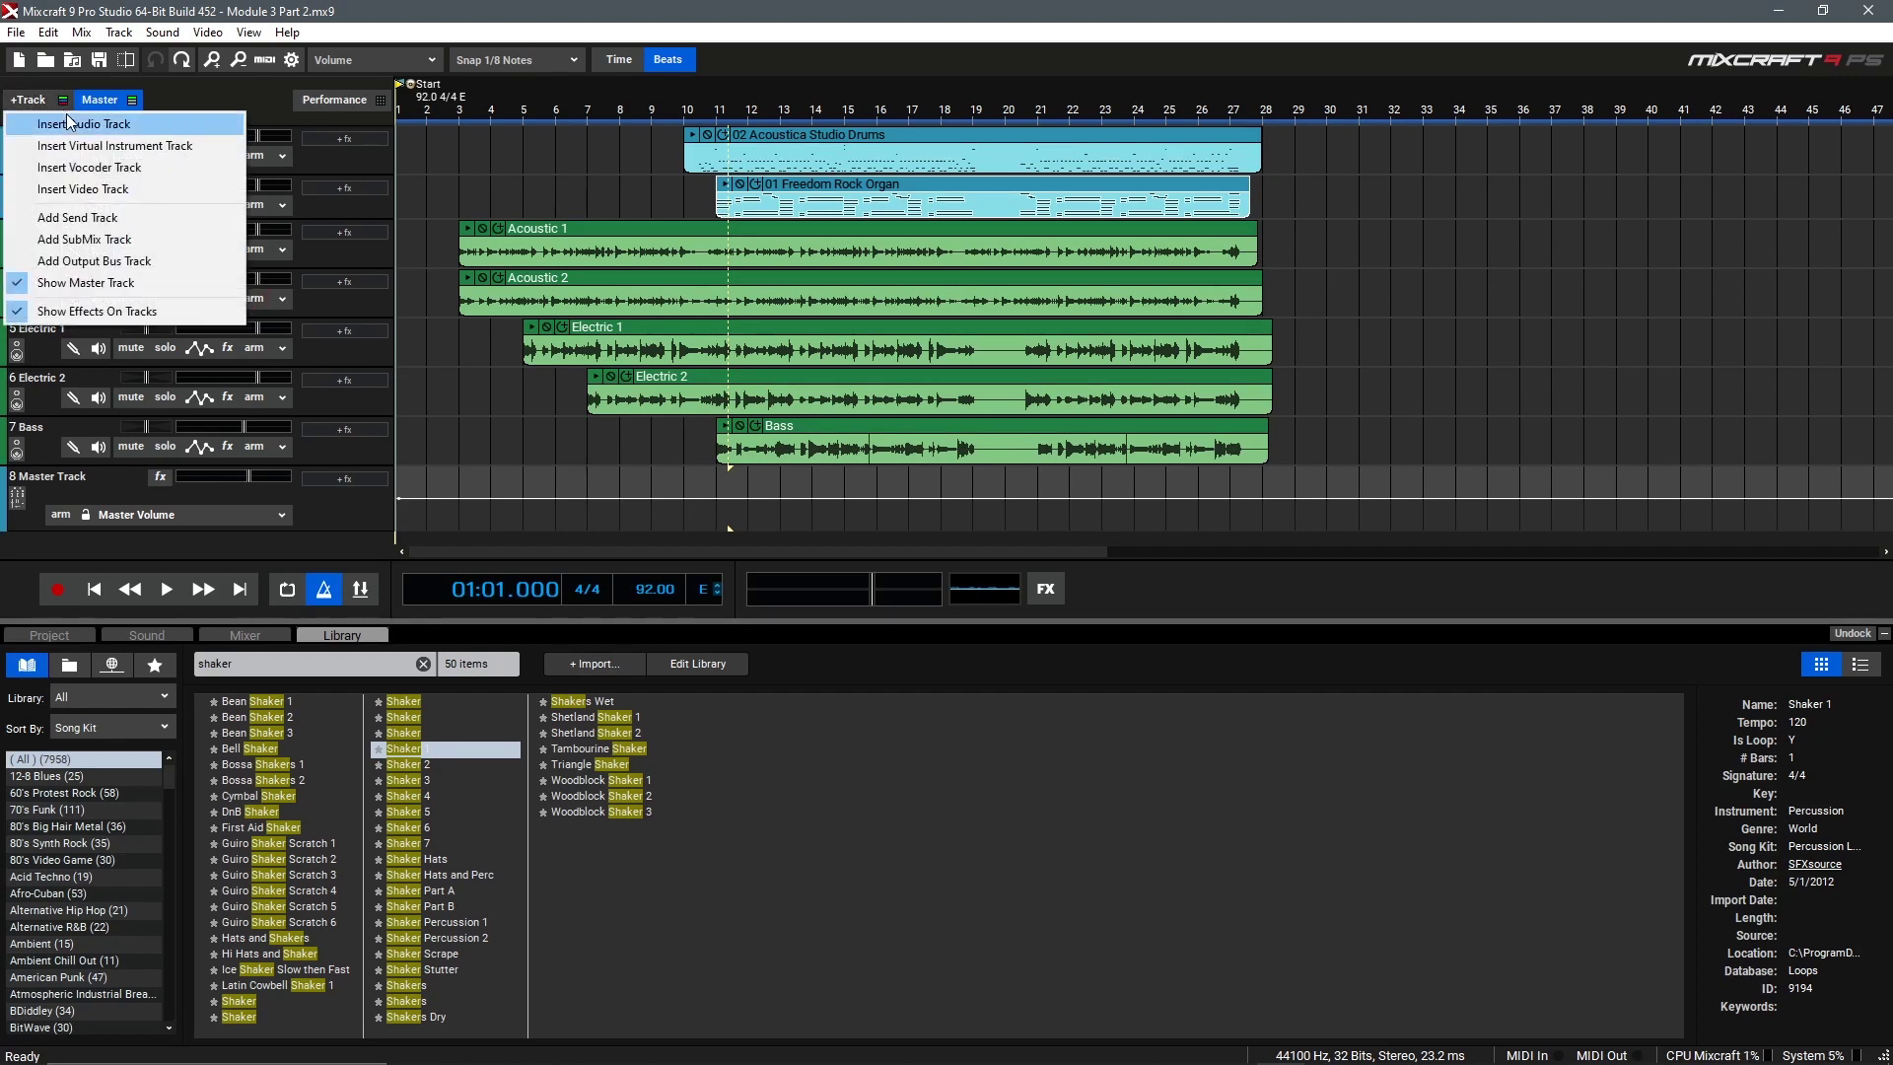
pyautogui.press('Escape')
pyautogui.moveTo(720, 622); pyautogui.dragTo(716, 716)
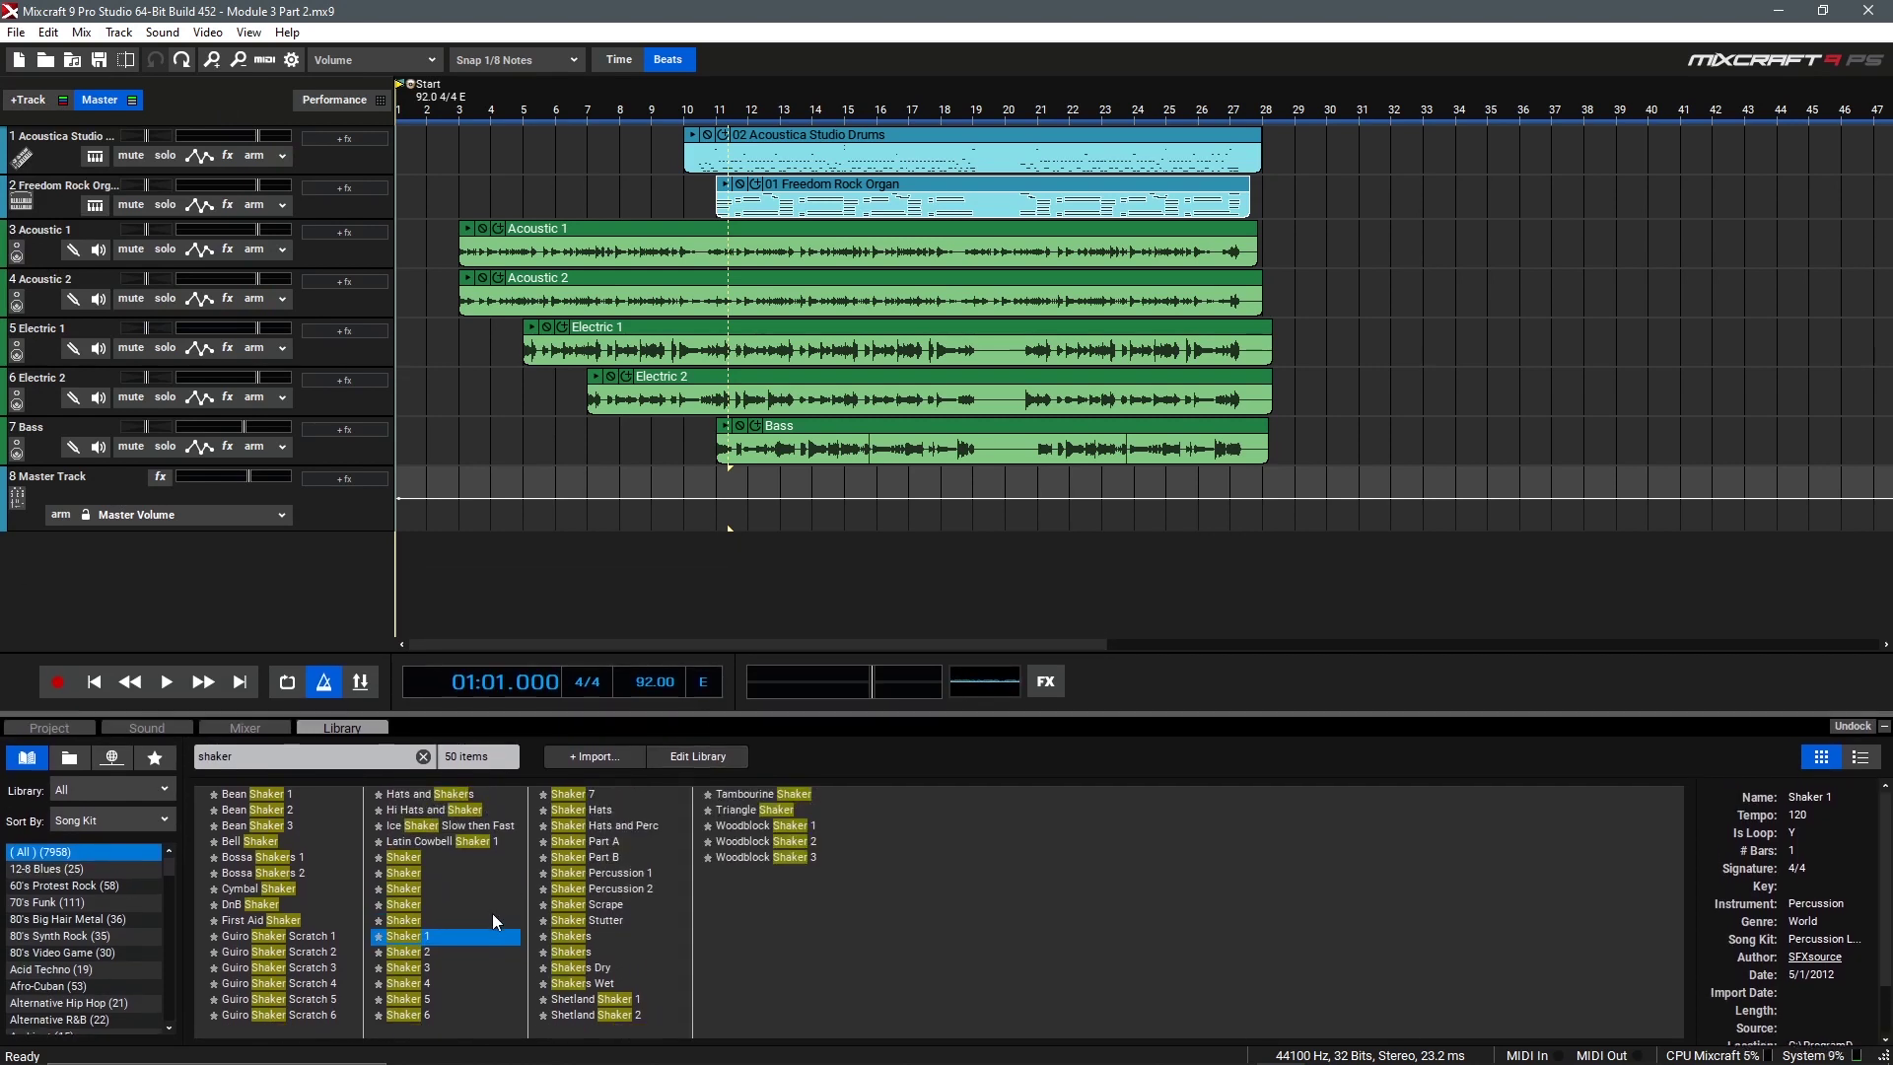
pyautogui.moveTo(434, 937); pyautogui.dragTo(718, 547)
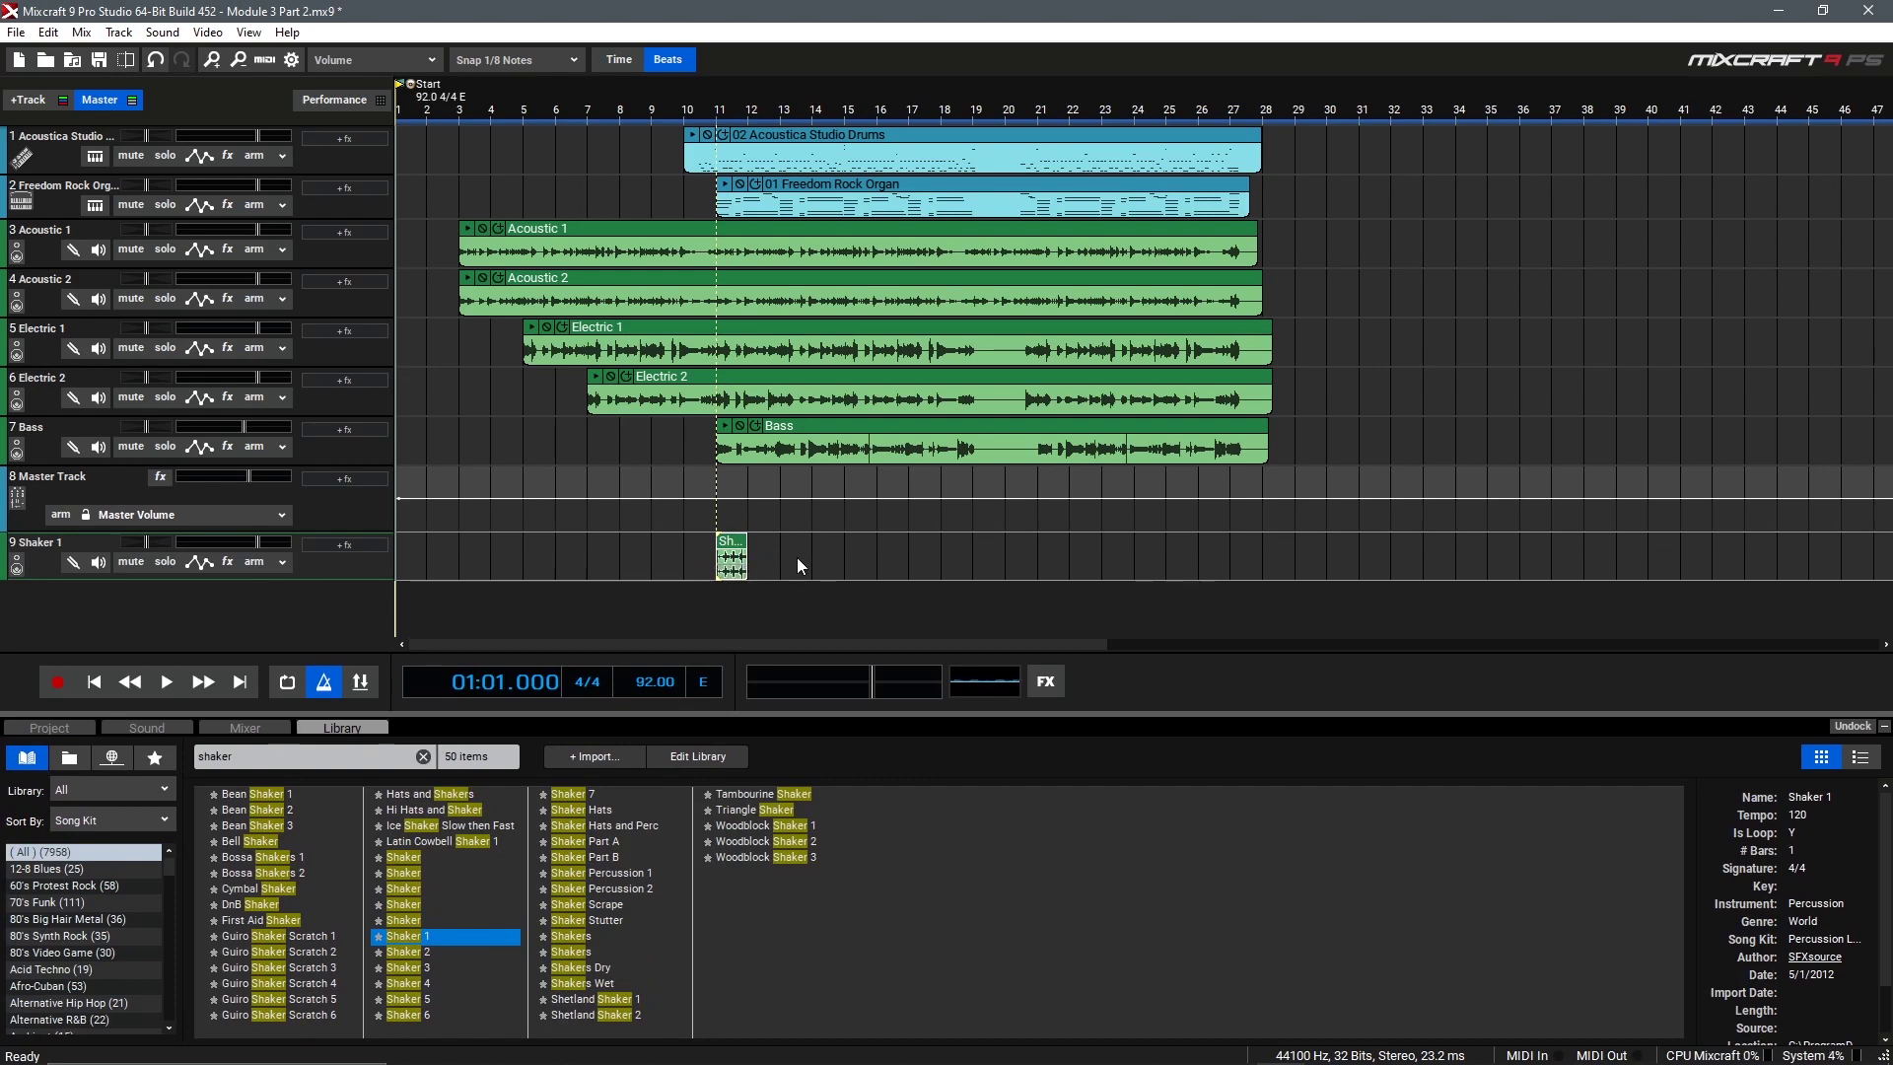
# Loop the Shaker 1 clip so it repeats from bar 11 out to bar 19
pyautogui.scroll(4, 1016, 575)
pyautogui.moveTo(1063, 641); pyautogui.dragTo(1333, 643)
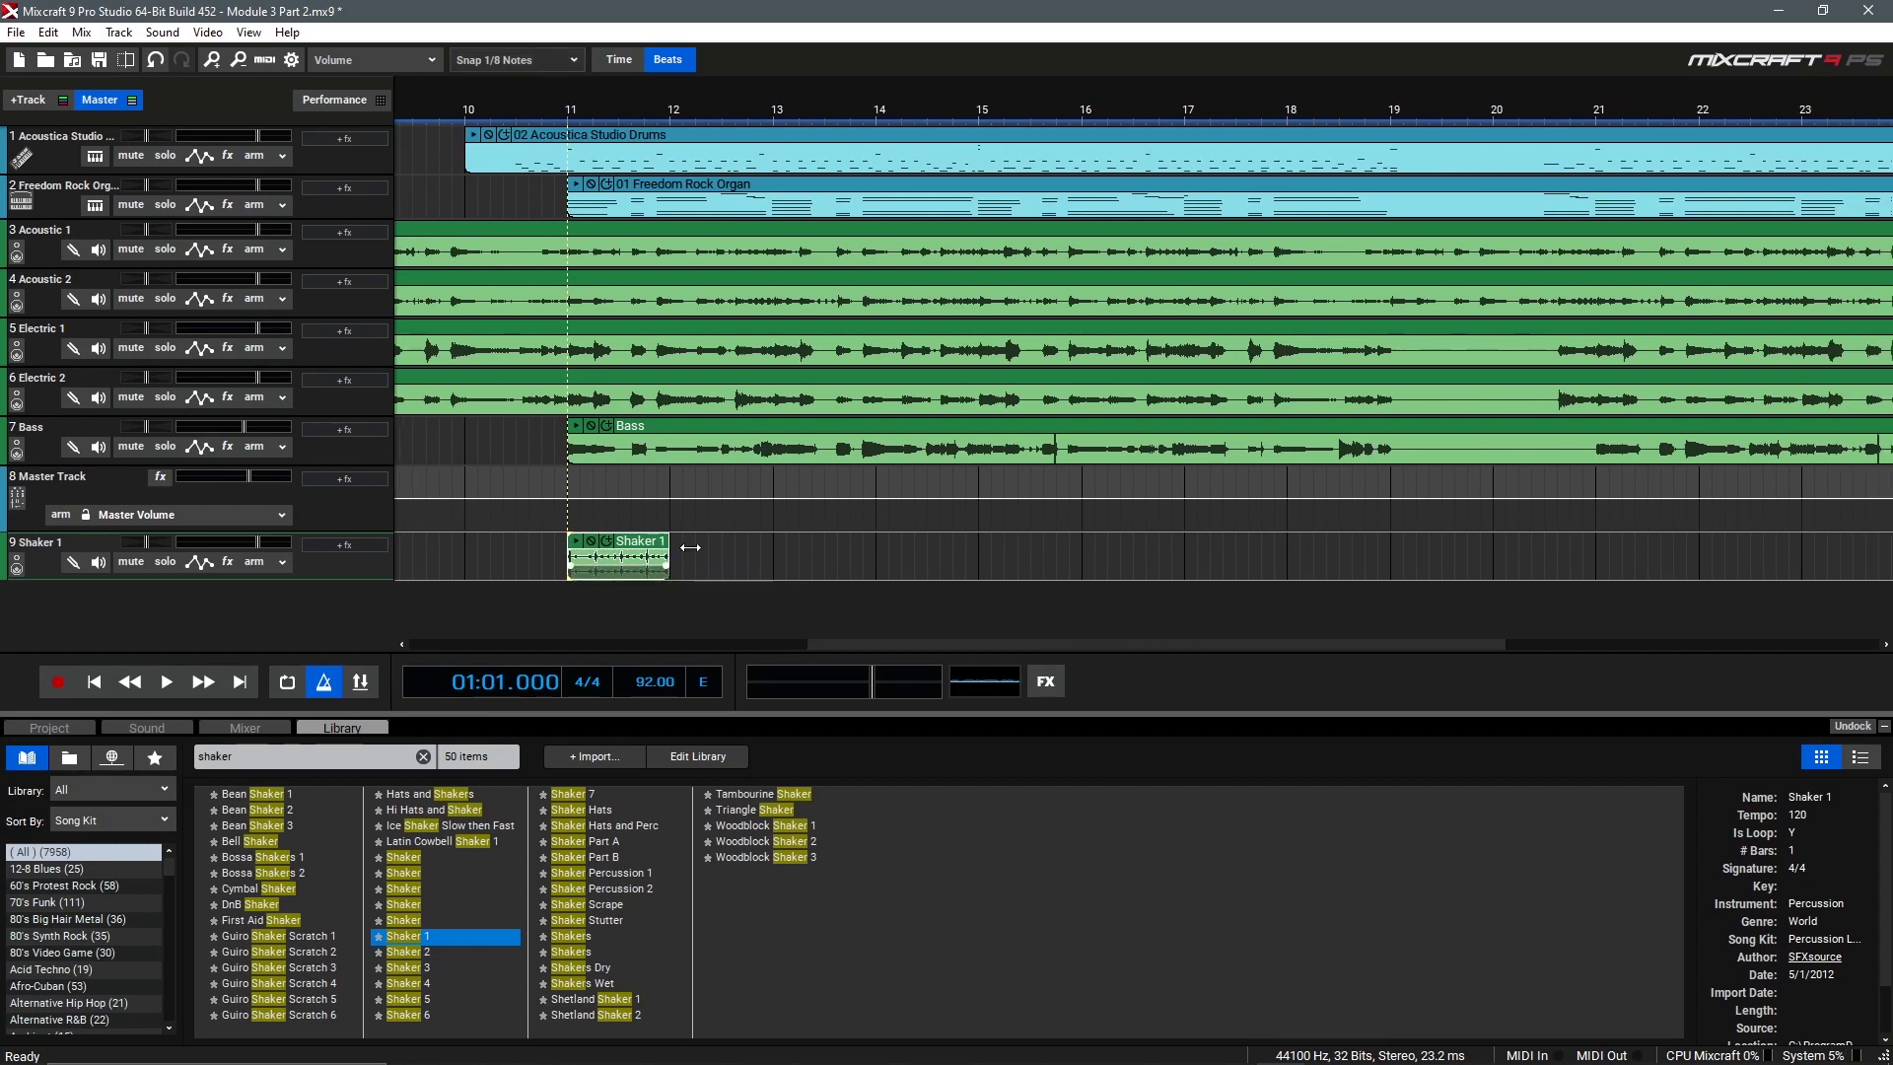
pyautogui.moveTo(670, 545); pyautogui.dragTo(1385, 540)
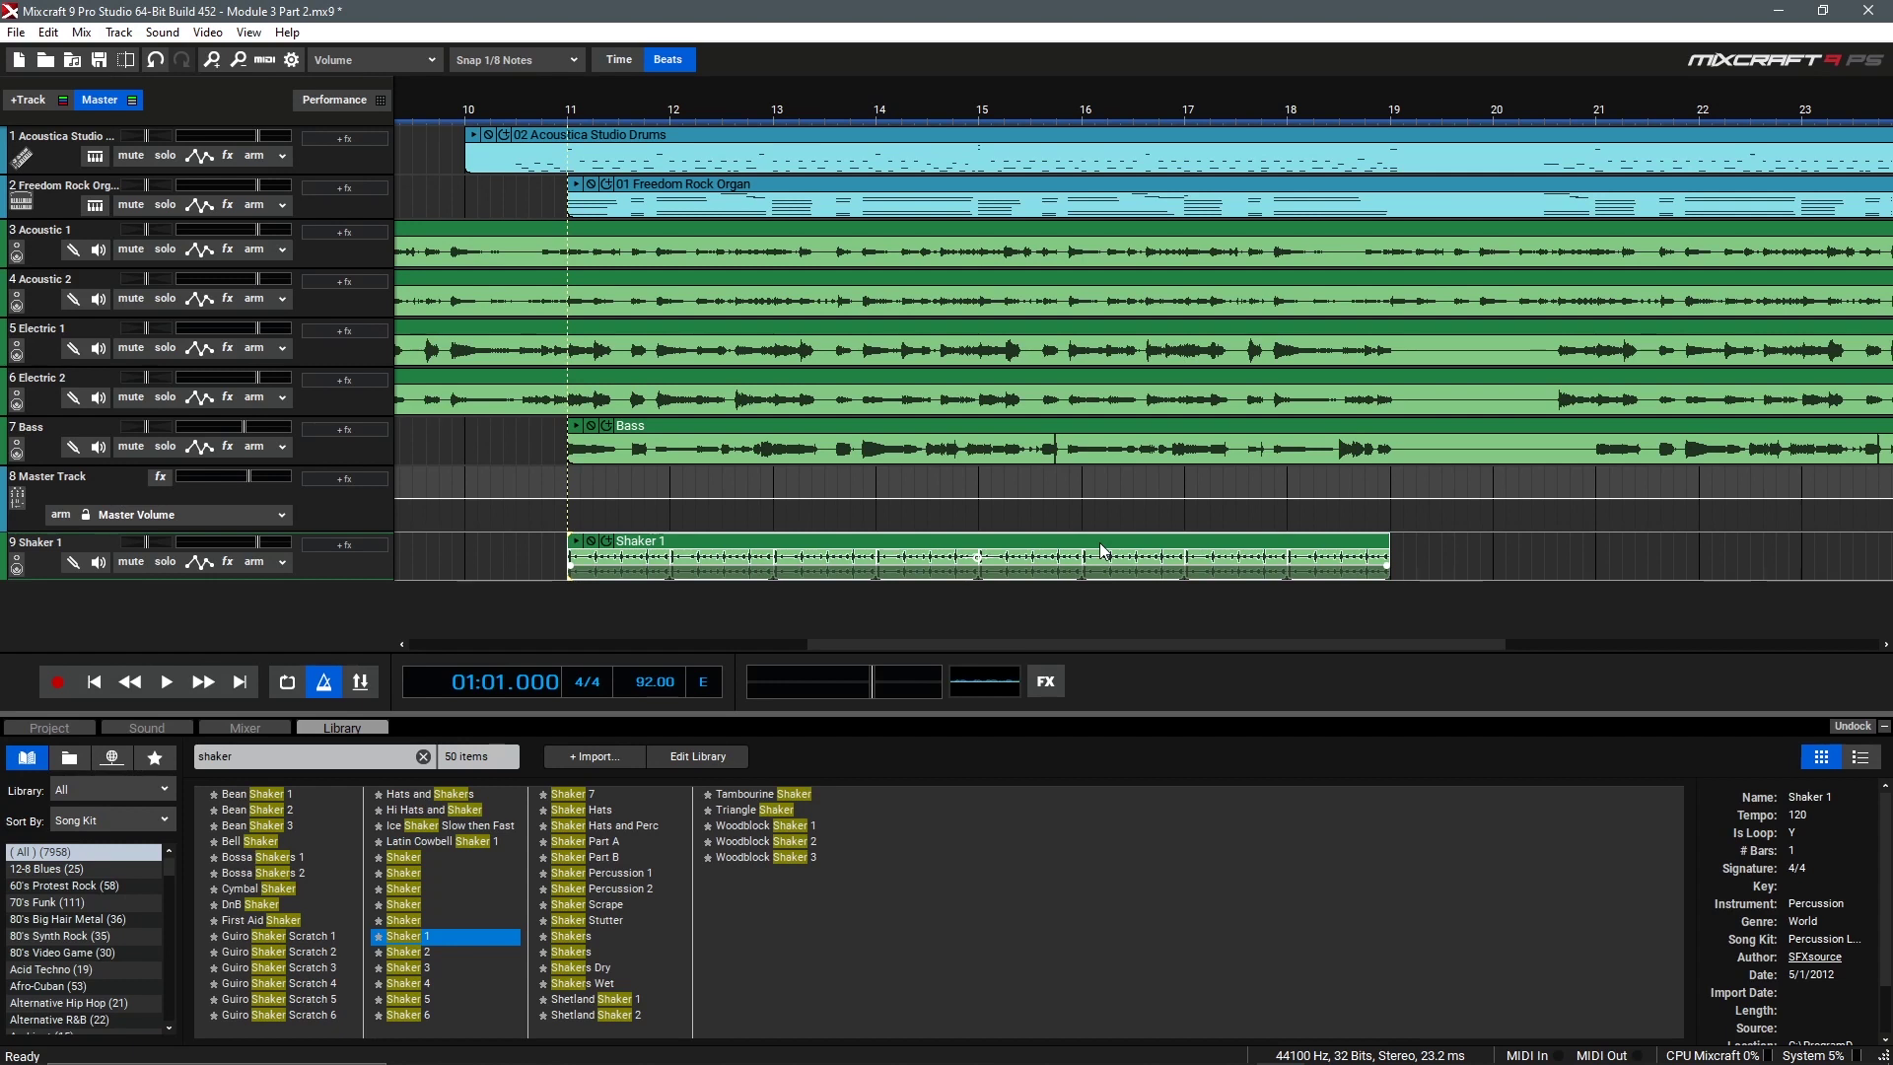
# Place a copy of Shaker 1 at bar 21 and trim it to end around bar 27
pyautogui.scroll(-2, 1099, 542)
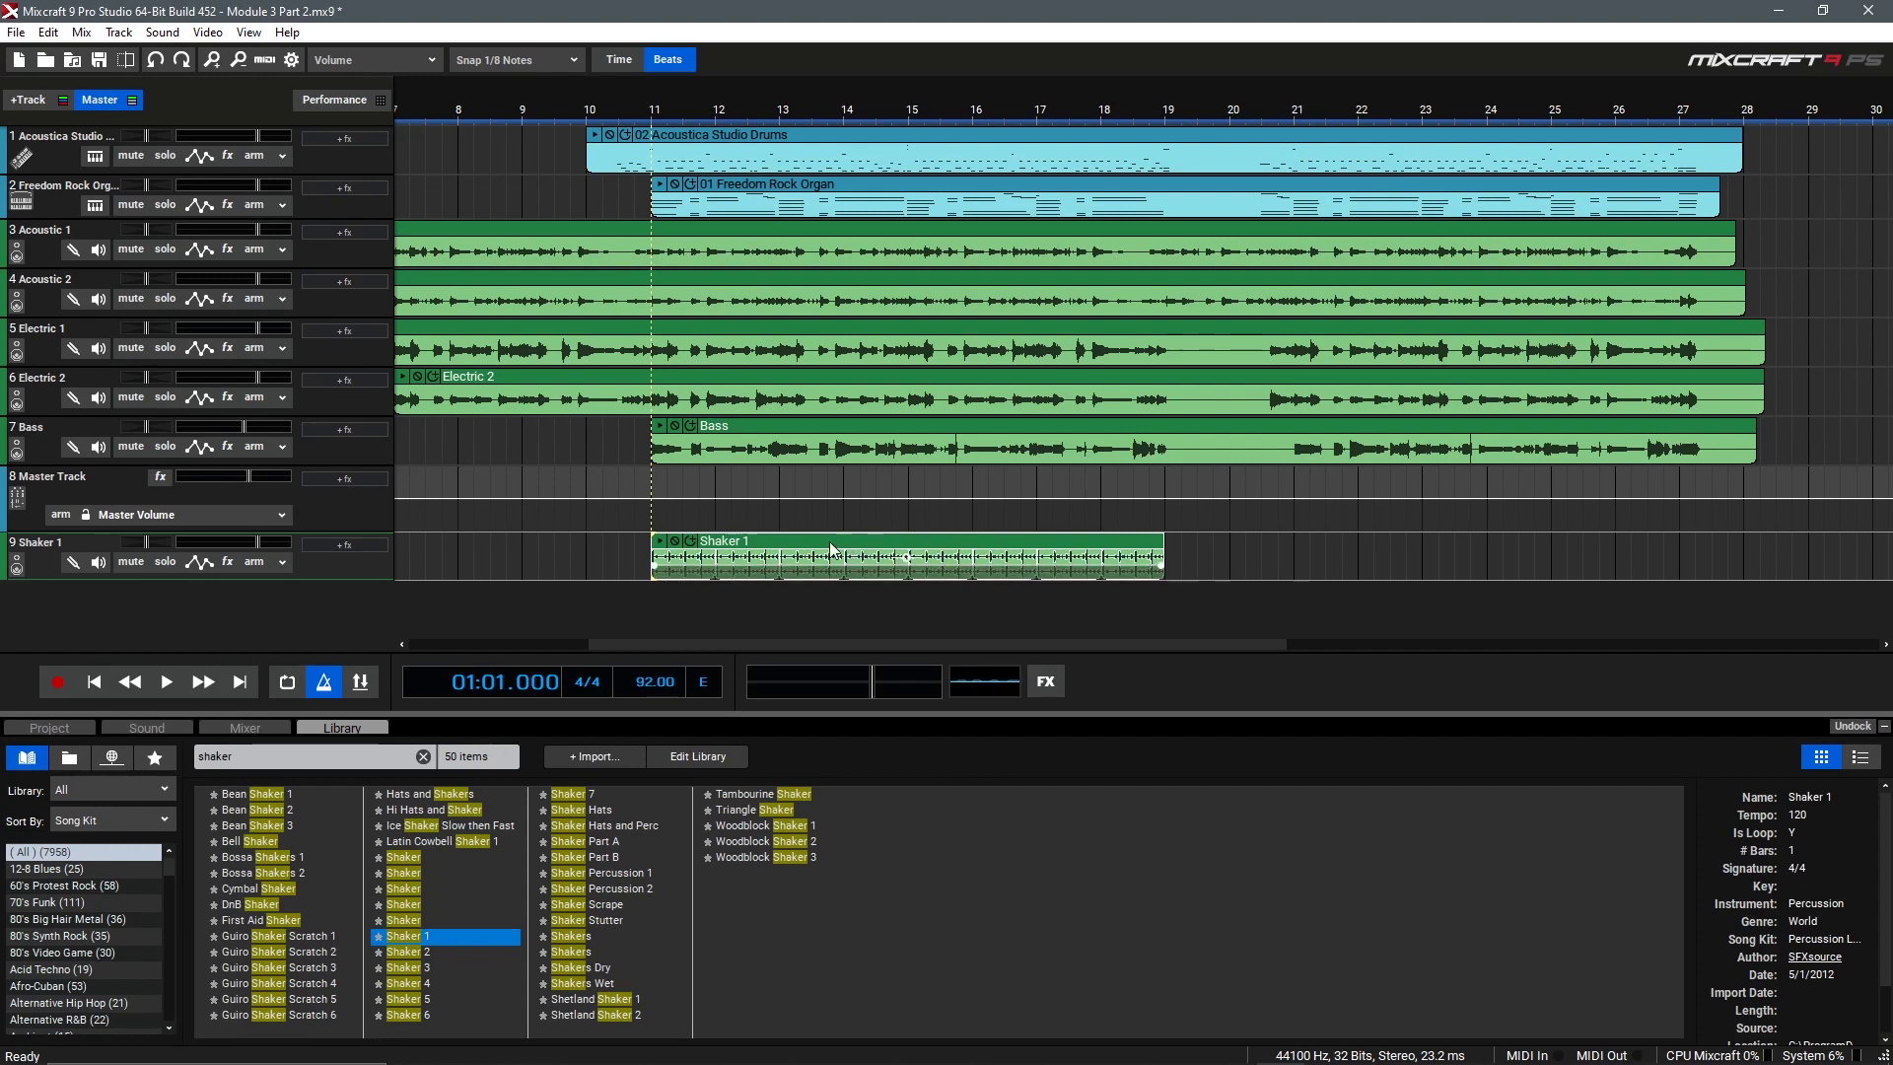
pyautogui.moveTo(771, 550); pyautogui.dragTo(1420, 550)
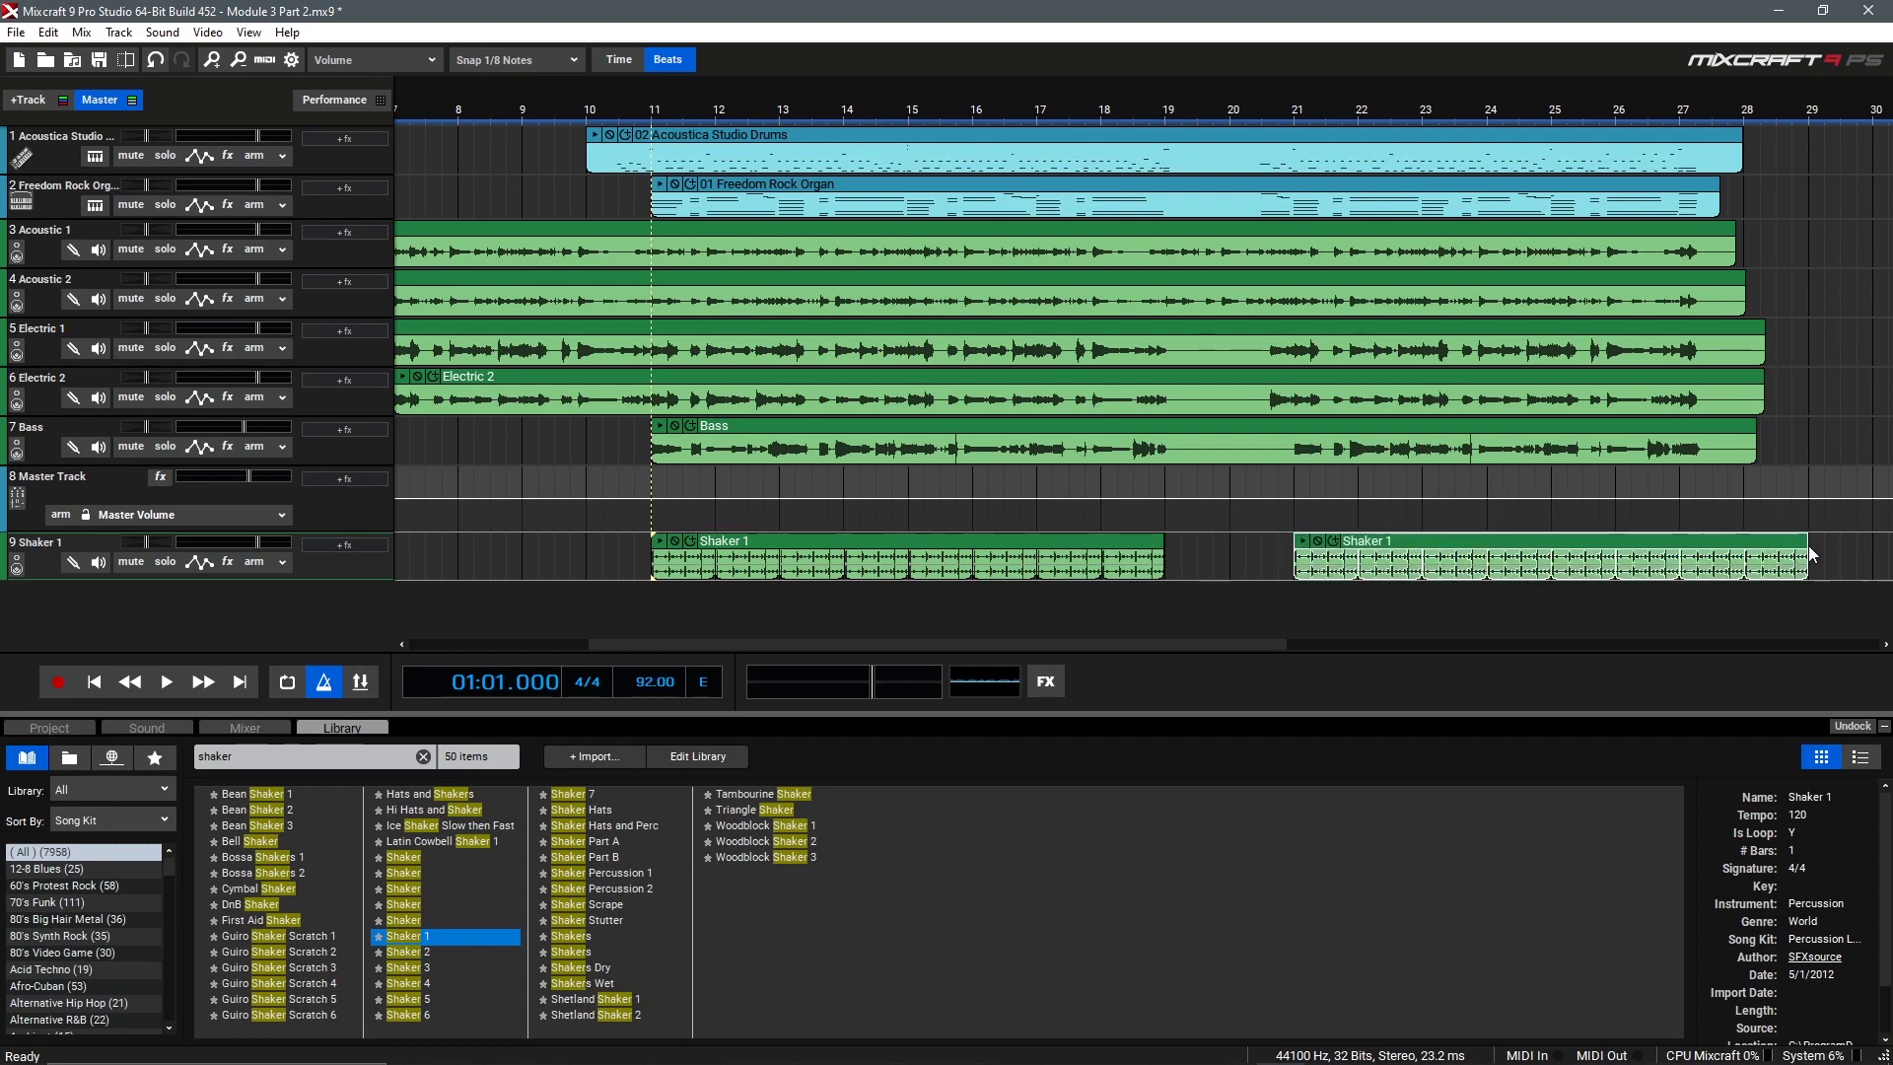
pyautogui.moveTo(1807, 541); pyautogui.dragTo(1675, 541)
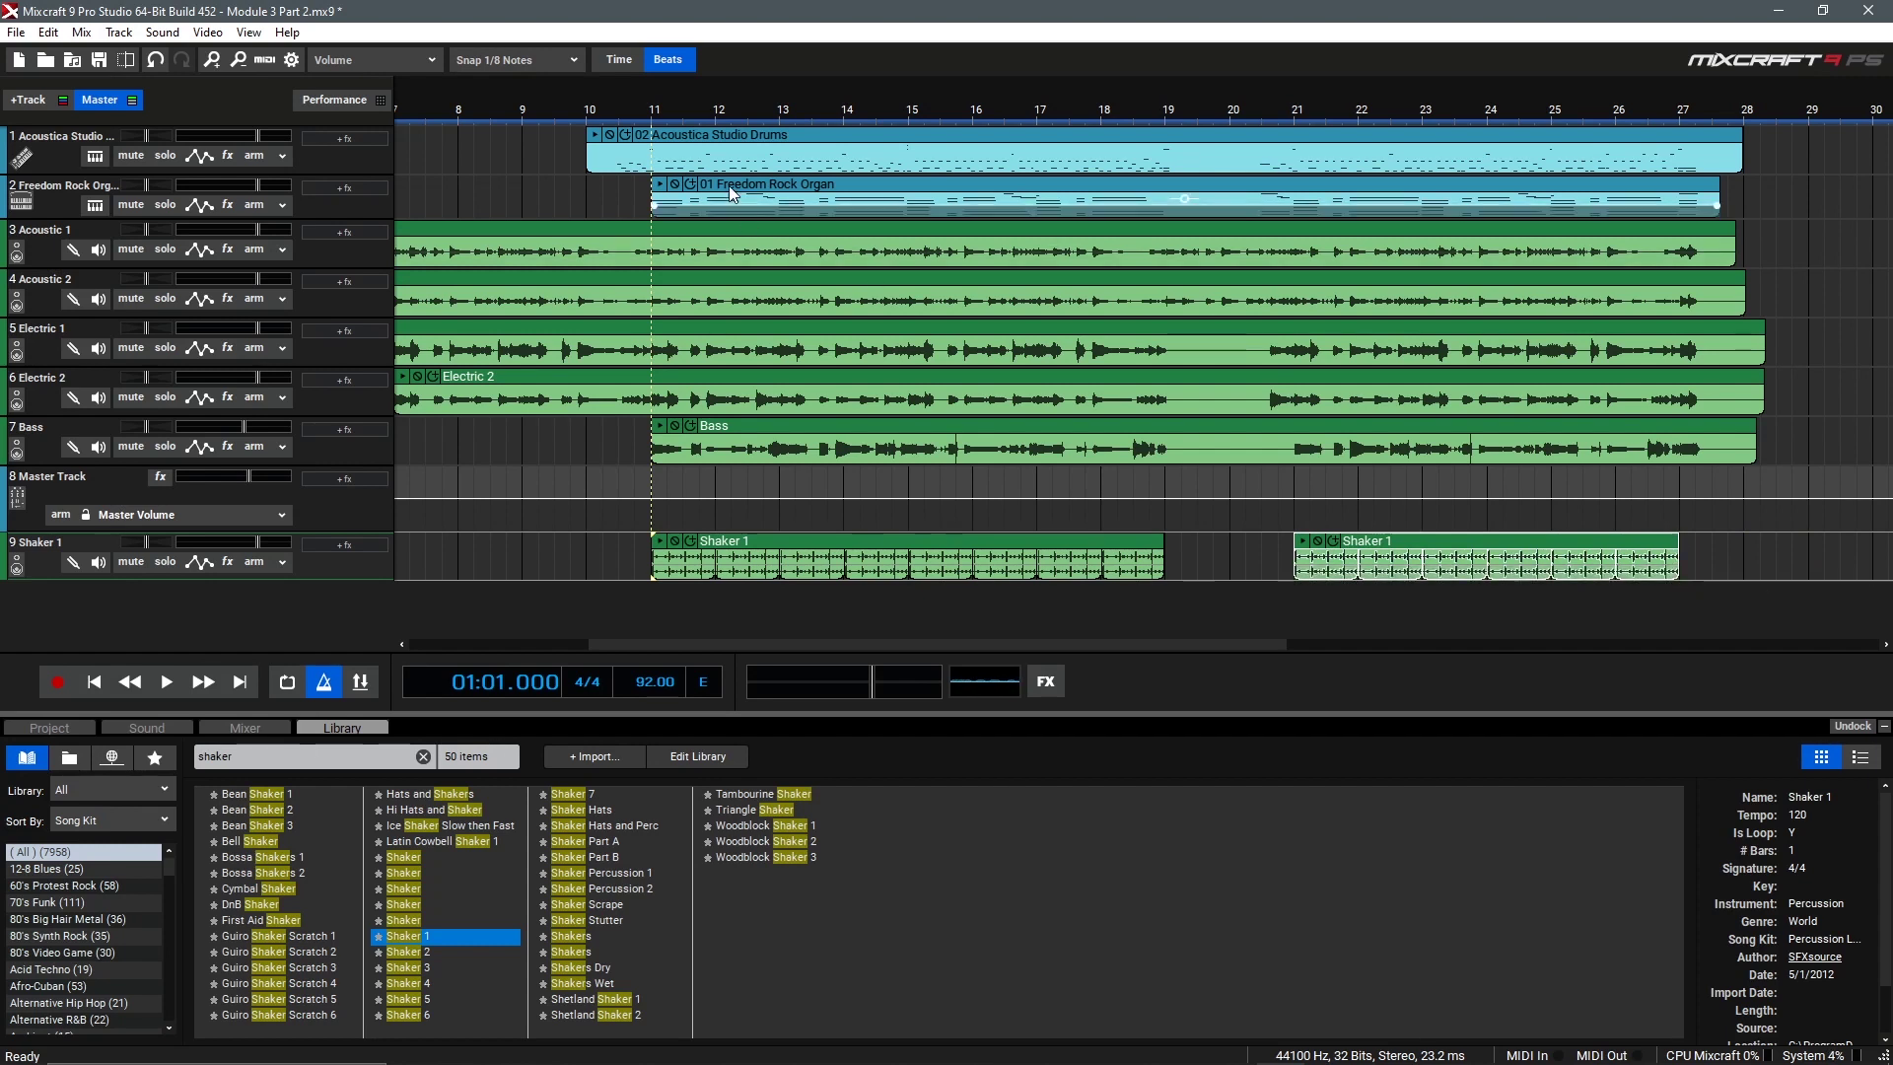
# Play the song from bar 11 to hear the shaker with the other instruments, then stop
pyautogui.click(654, 115)
pyautogui.press('space')
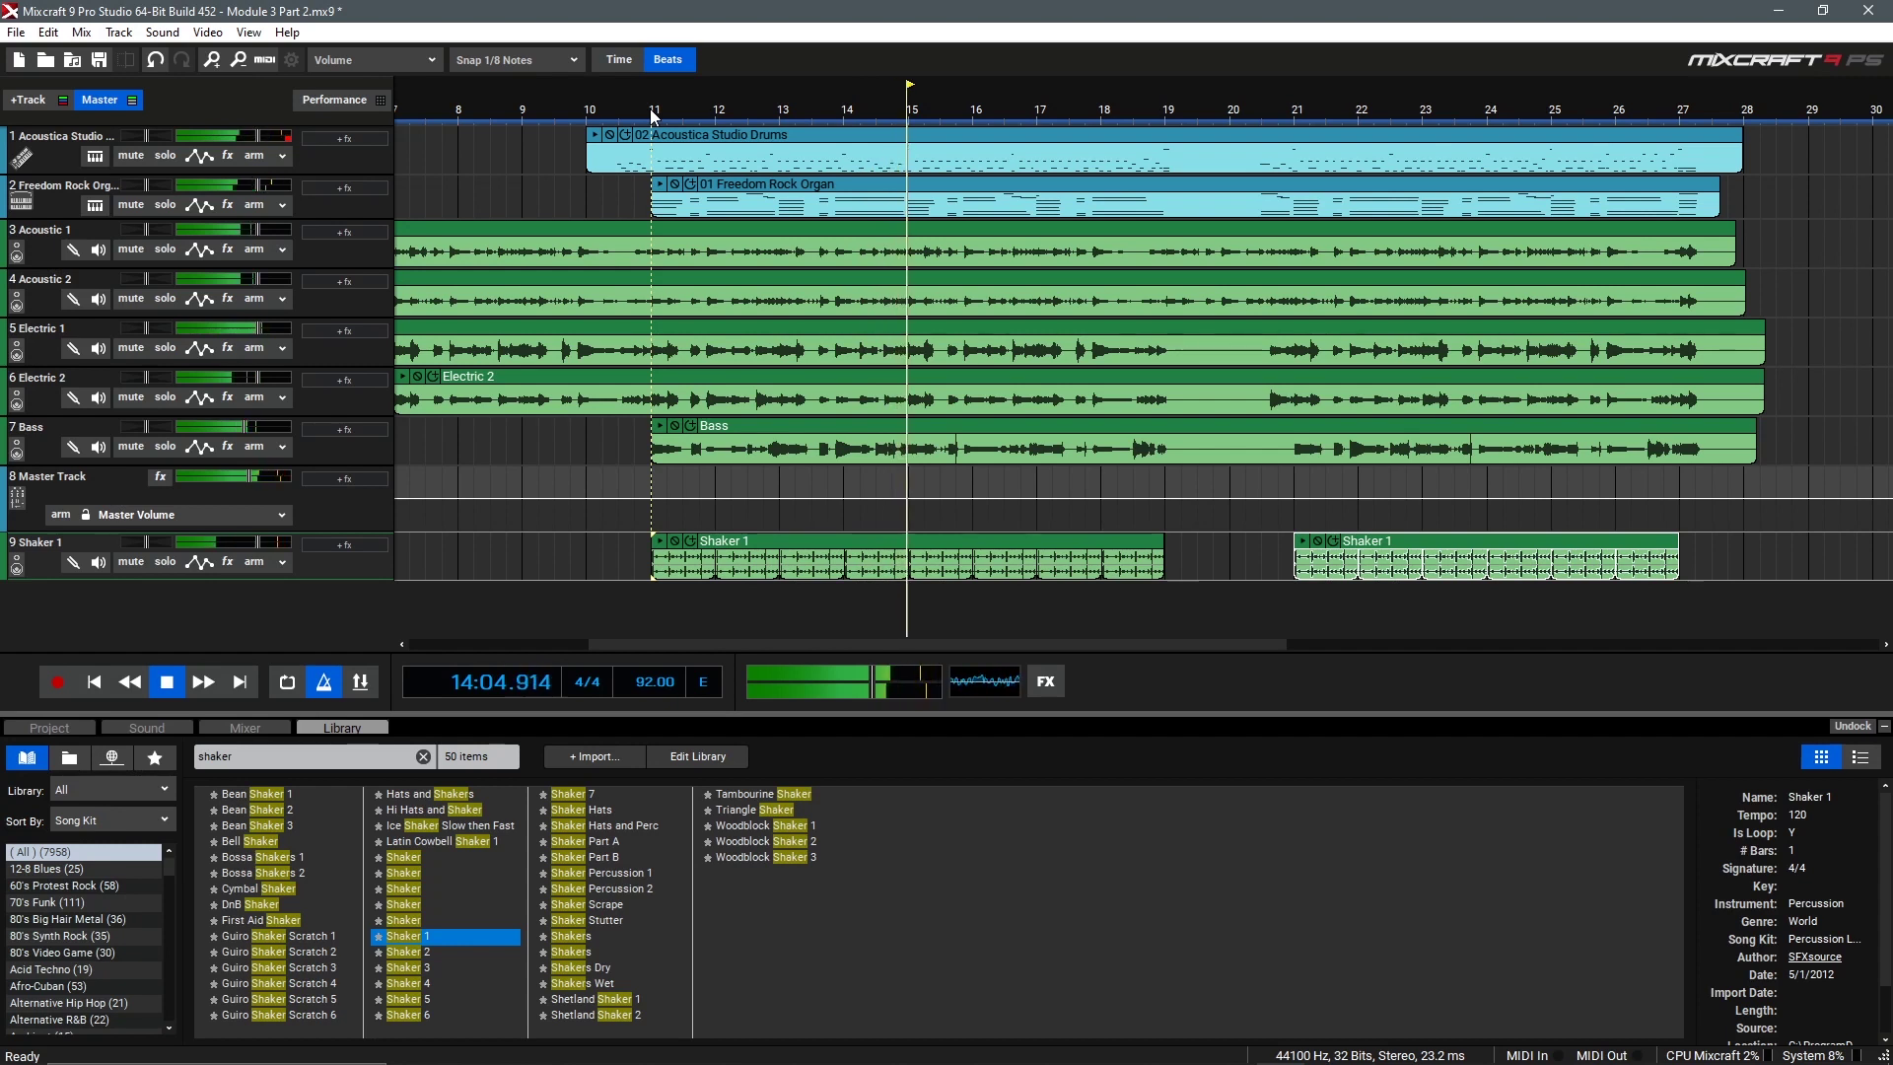
pyautogui.press('space')
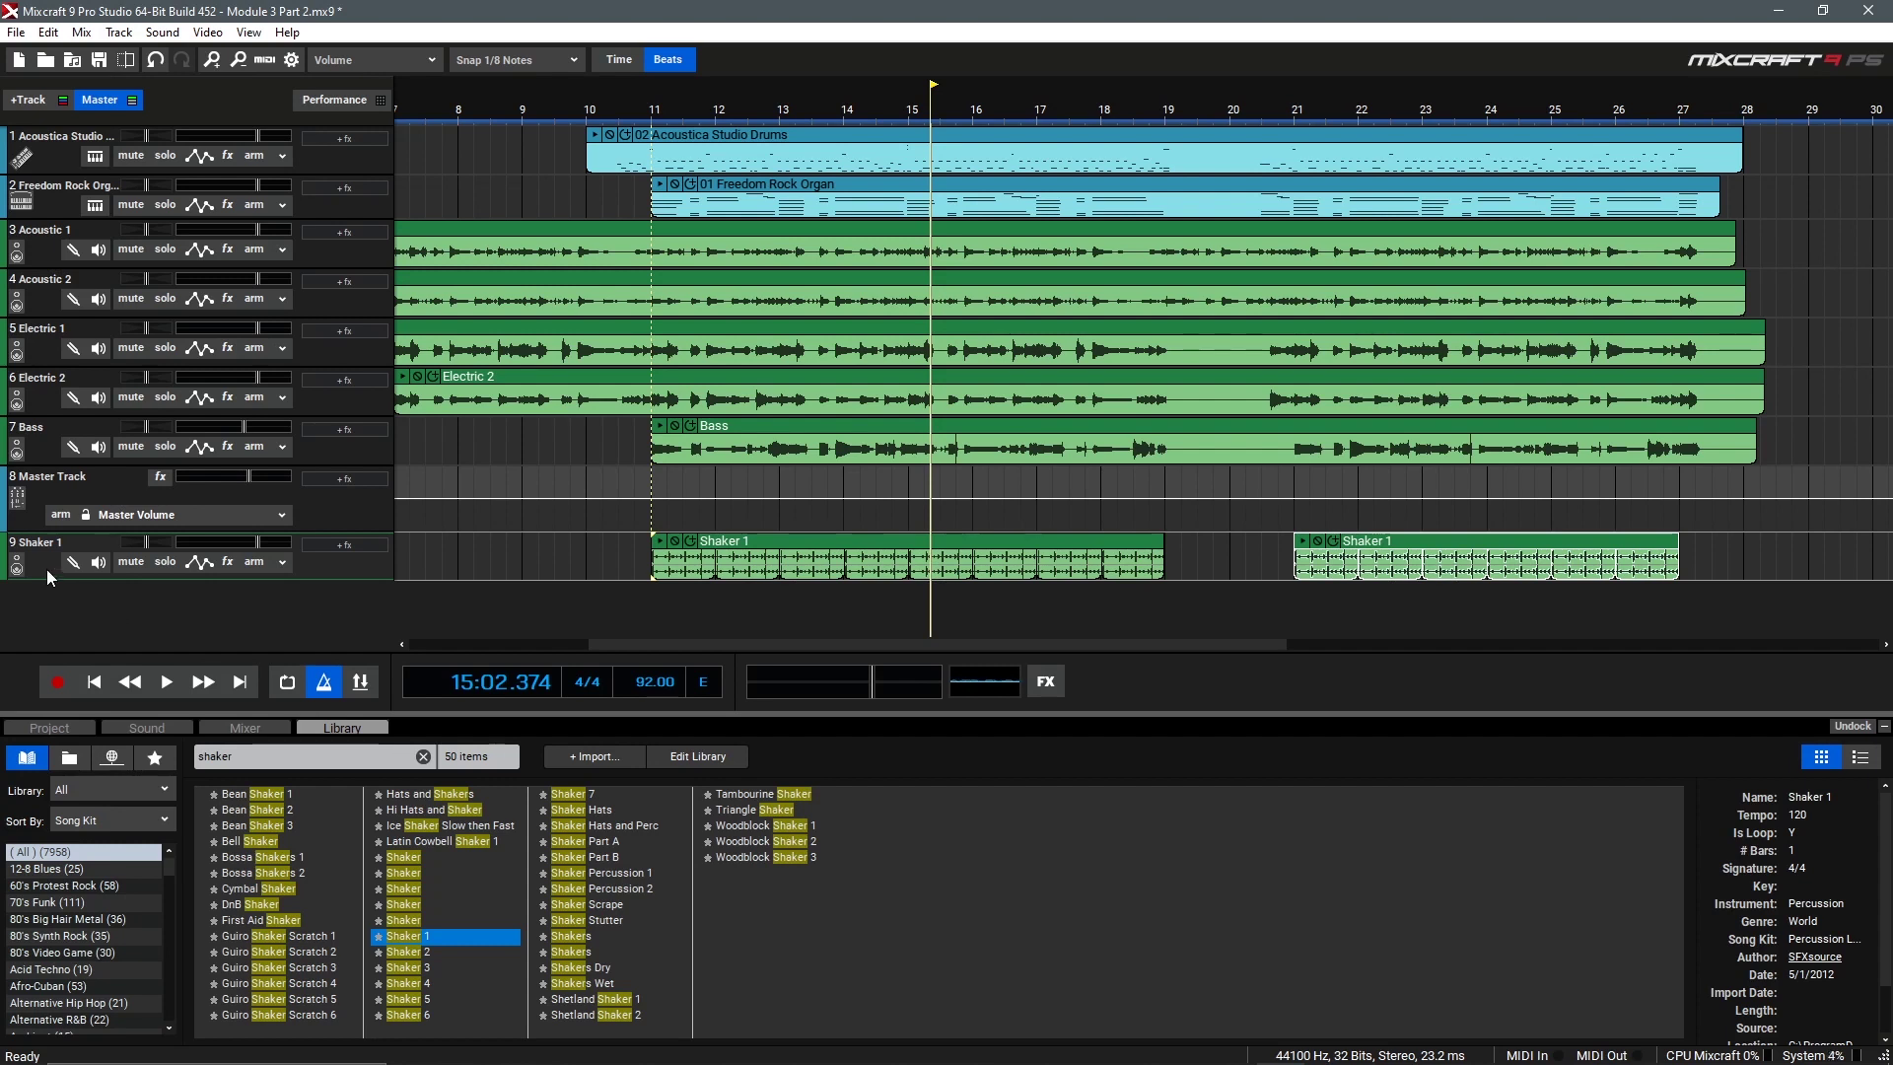
# Move the Shaker 1 track up to become track 8, above the Master Track
pyautogui.moveTo(43, 564); pyautogui.dragTo(57, 500)
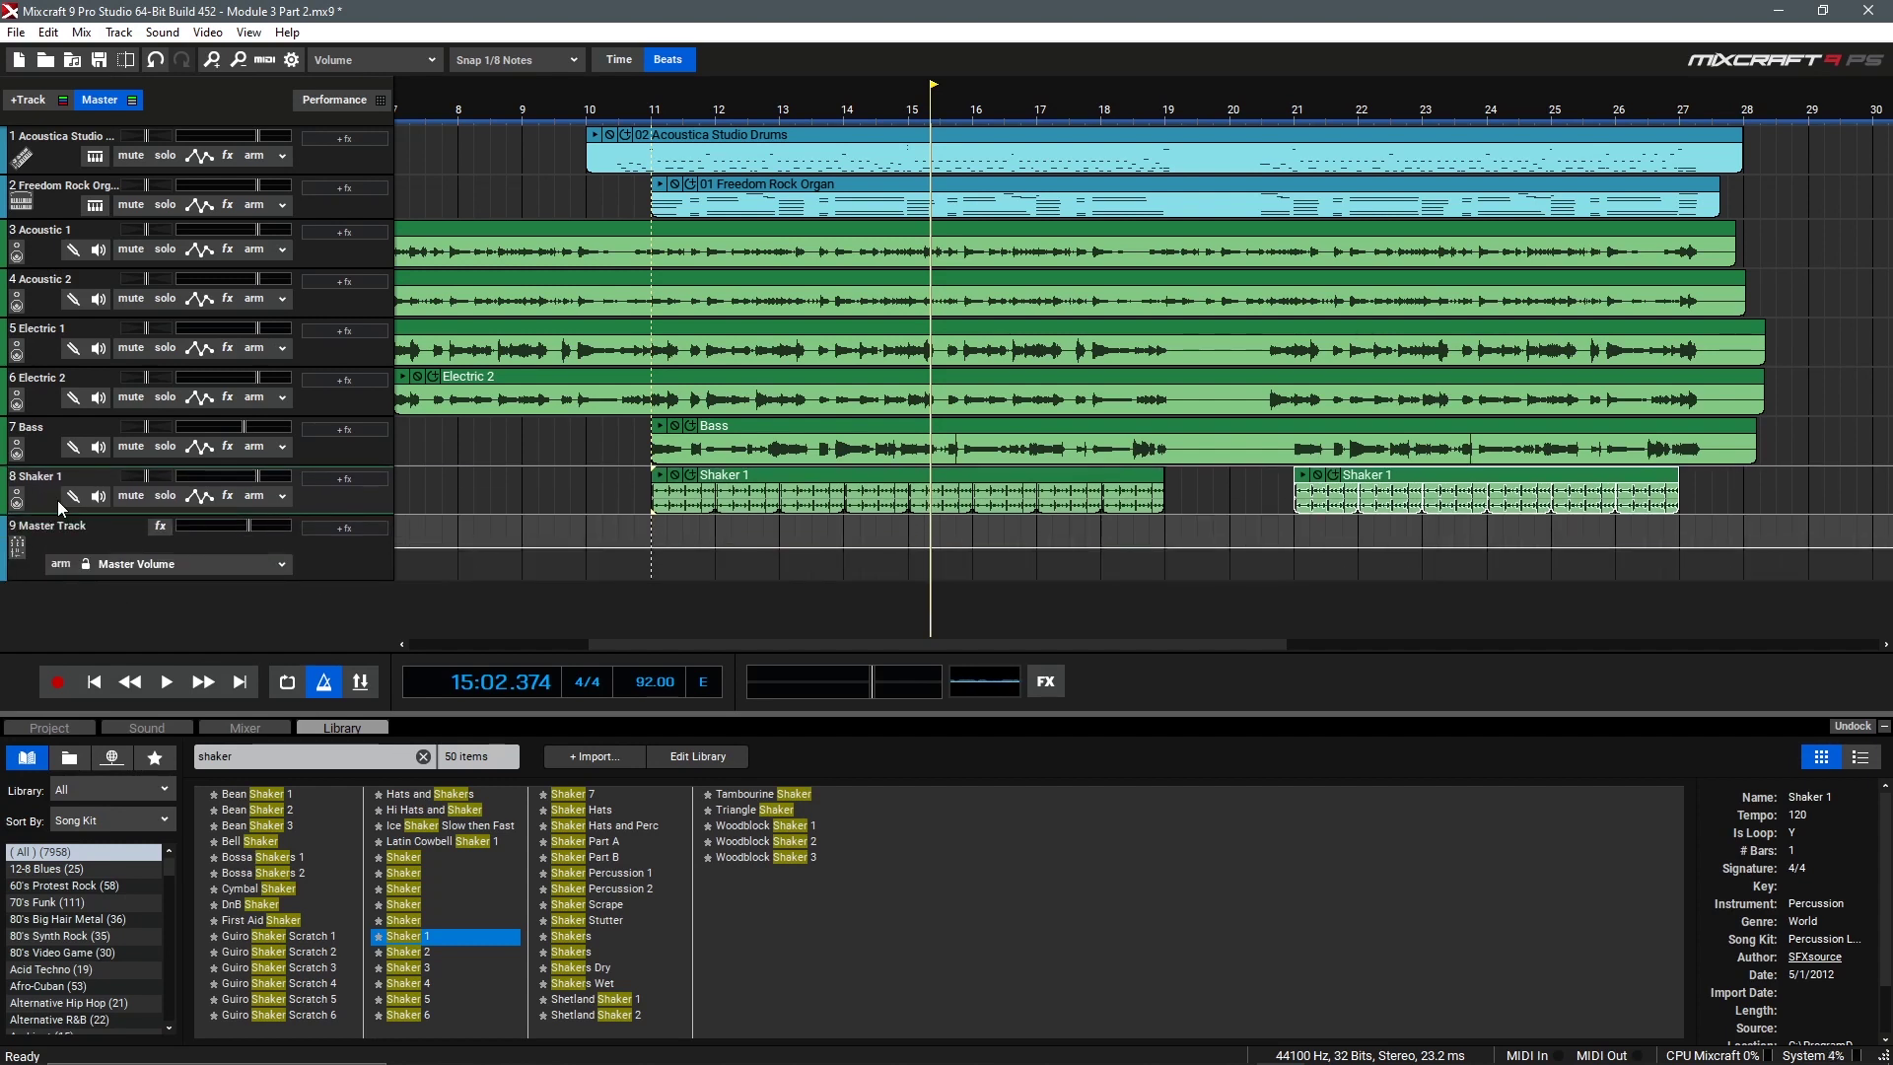